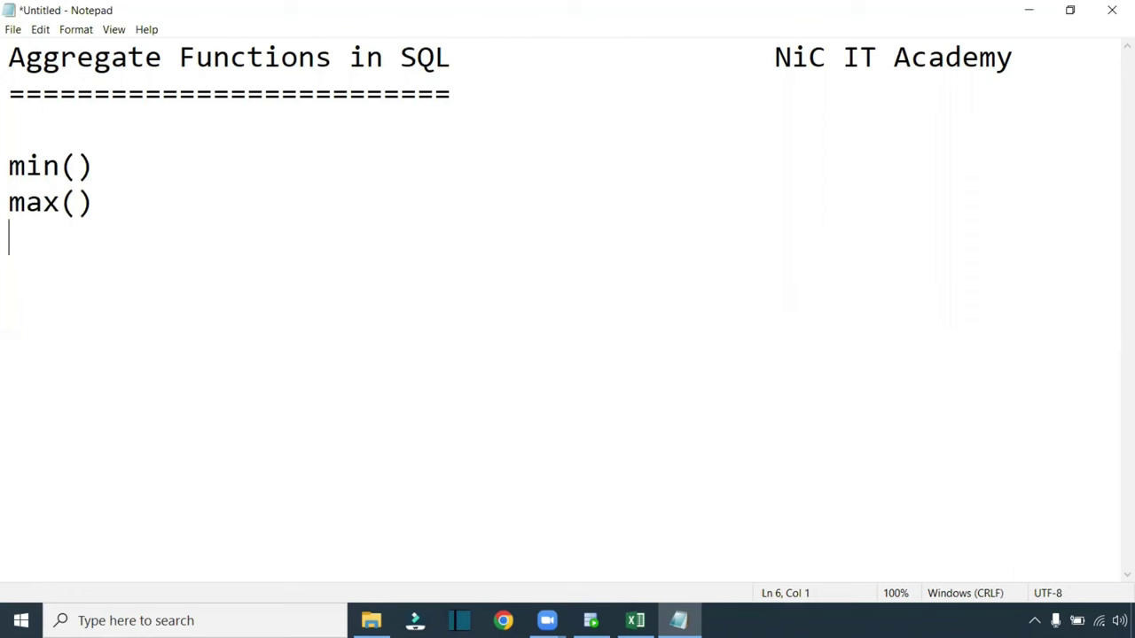
Add avg() and count() on new lines in Notepad, then bring up the Aggregate Functions workbook in Excel
key(Return)
text(avg())
key(Return)
text(co)
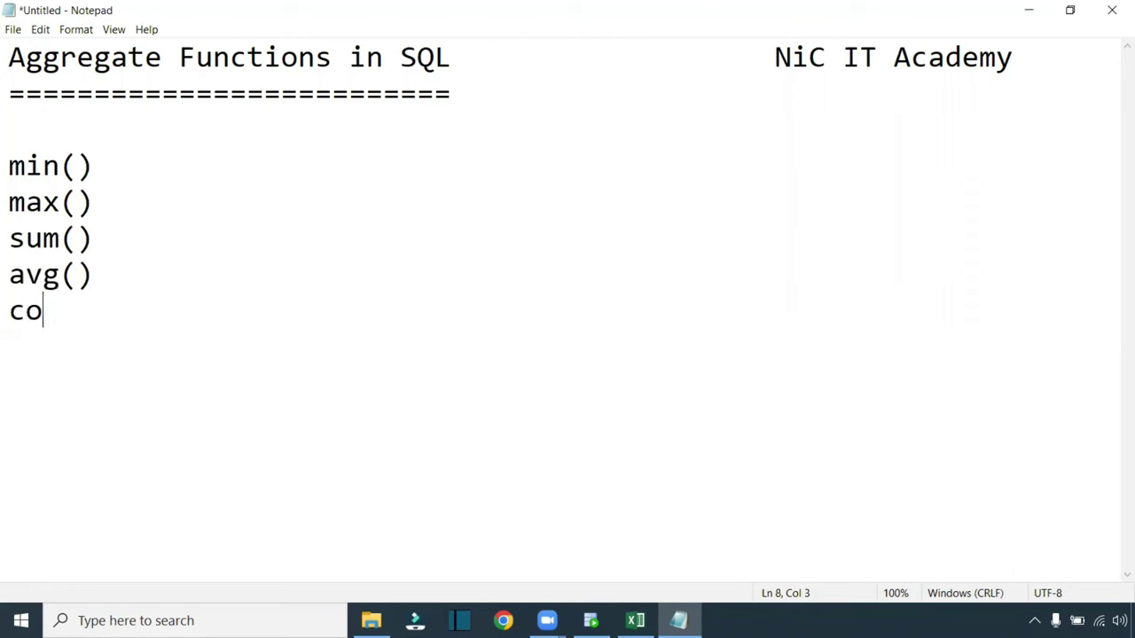
text(unt())
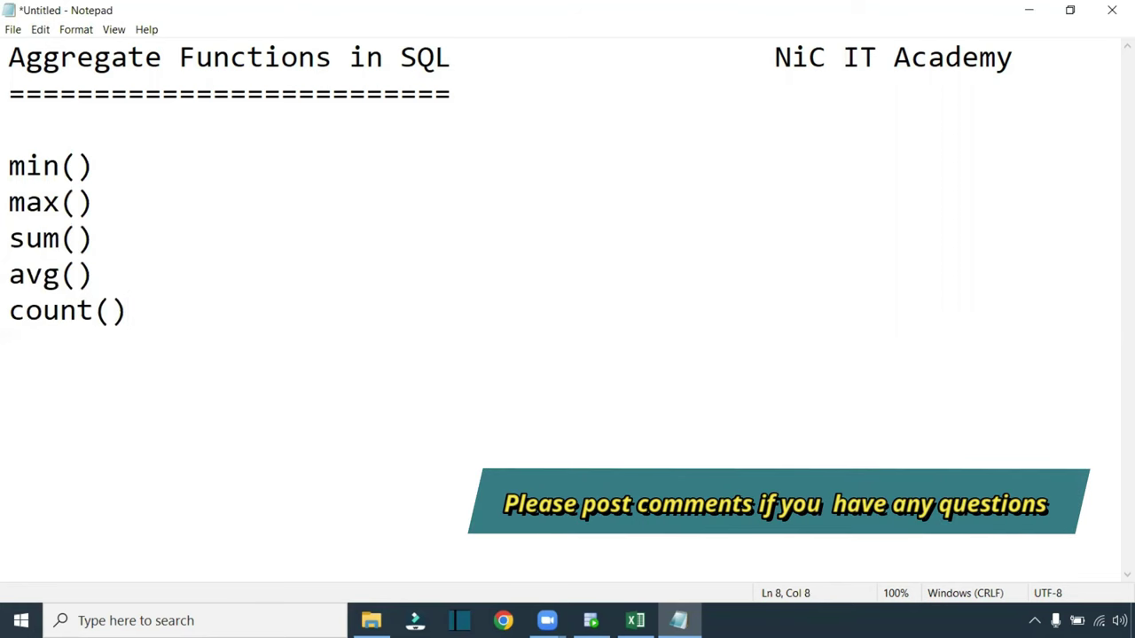
key(Return)
key(Return)
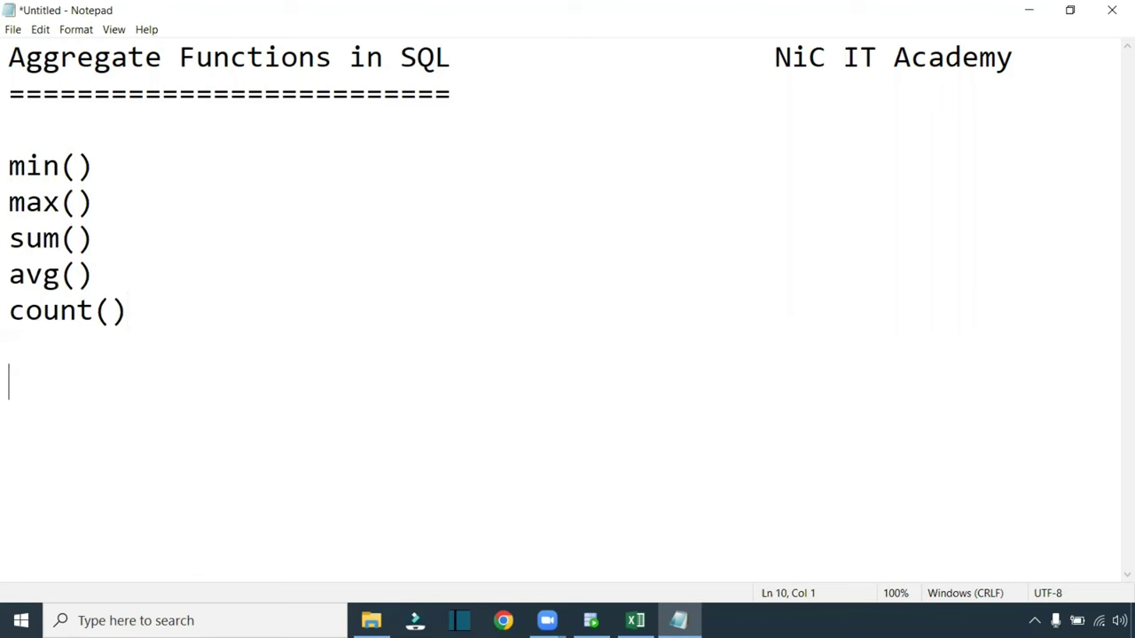
click(635, 621)
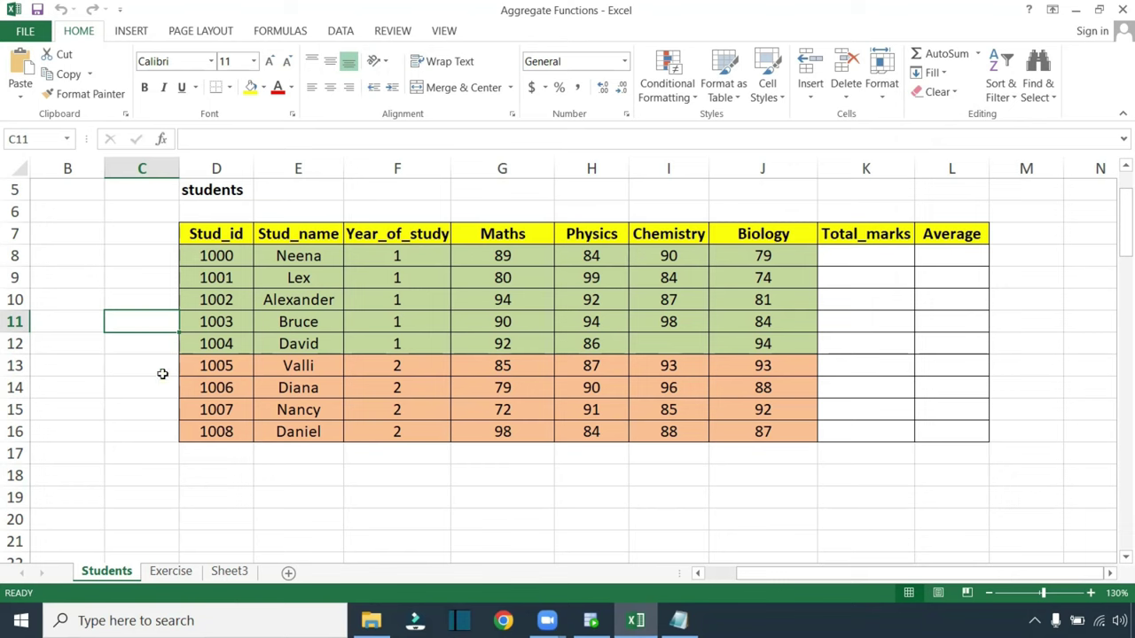
click(107, 369)
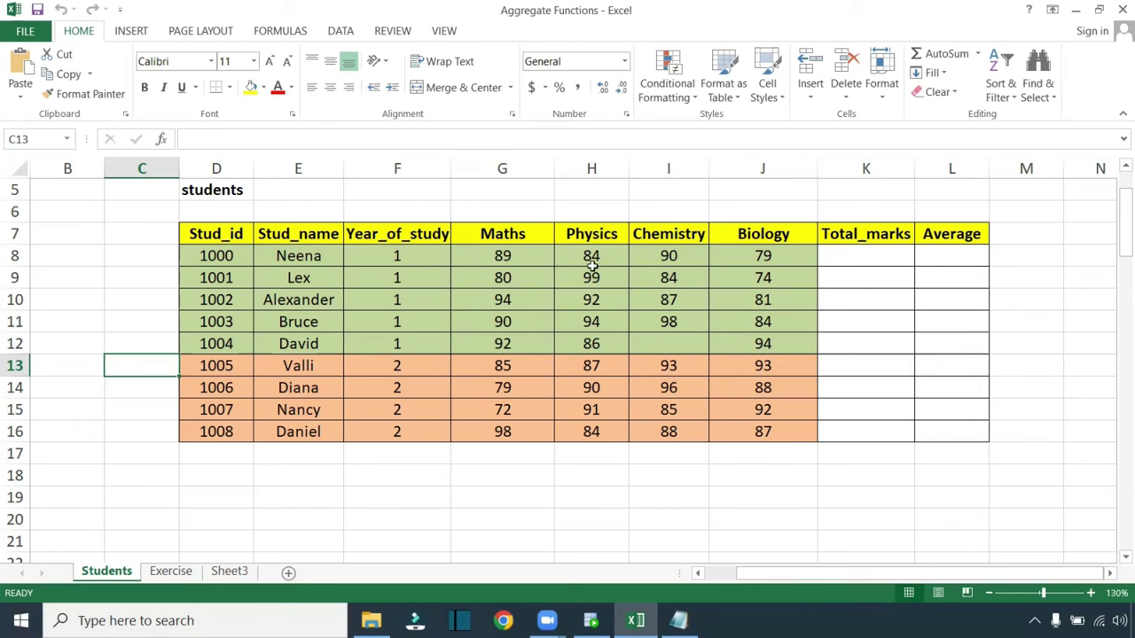
drag(517, 257, 718, 255)
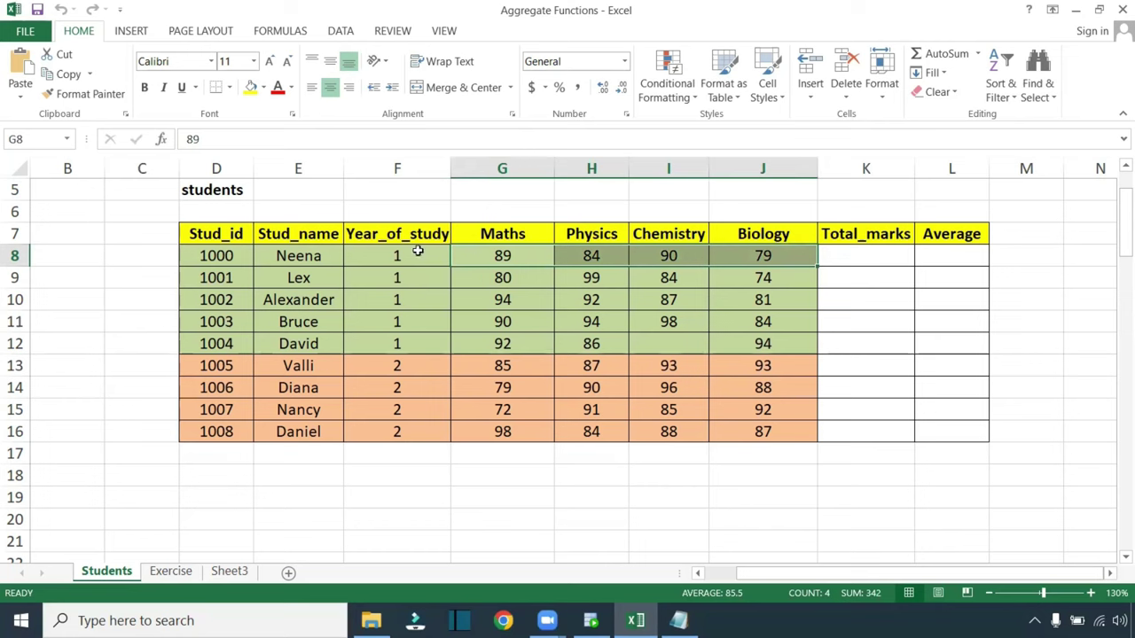
drag(502, 256, 747, 253)
drag(483, 280, 812, 270)
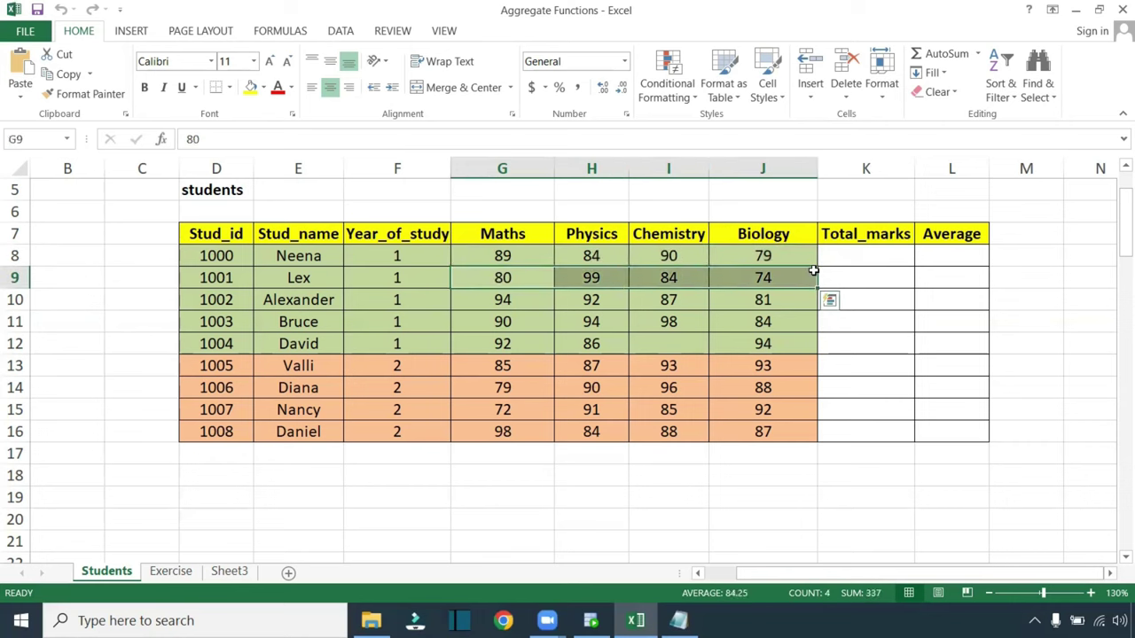
click(809, 275)
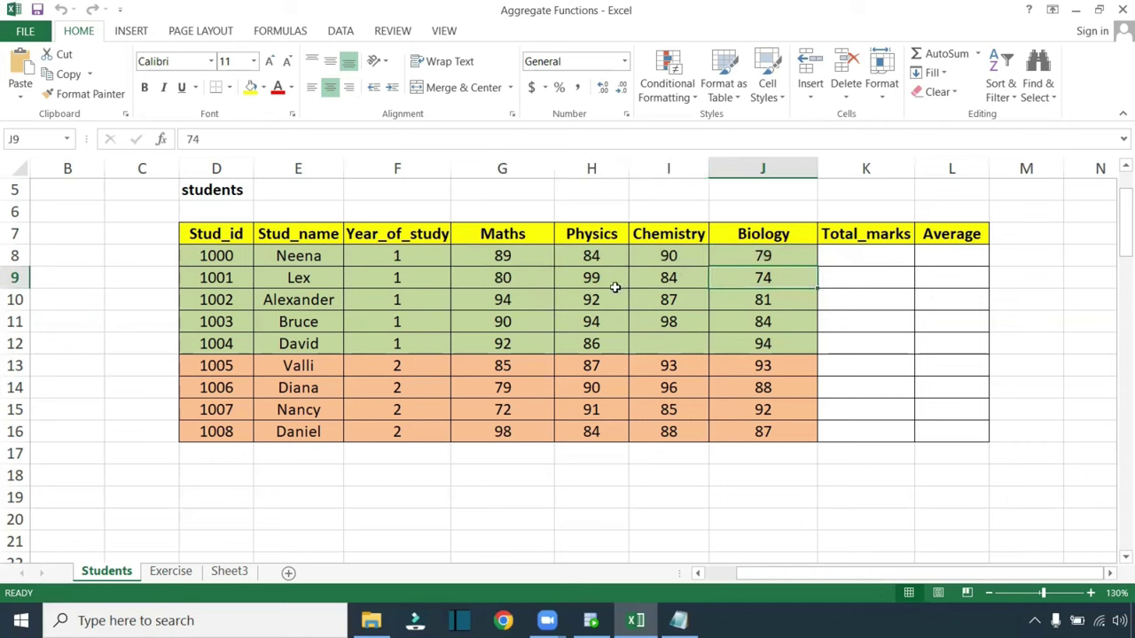
drag(510, 282, 765, 277)
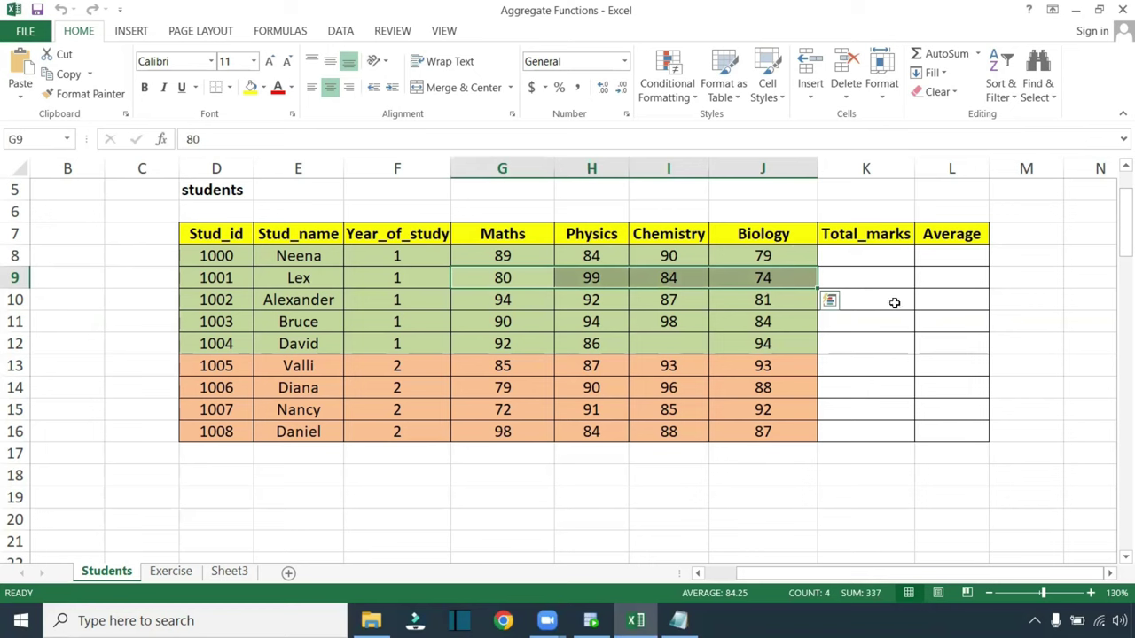
drag(511, 256, 793, 256)
click(874, 256)
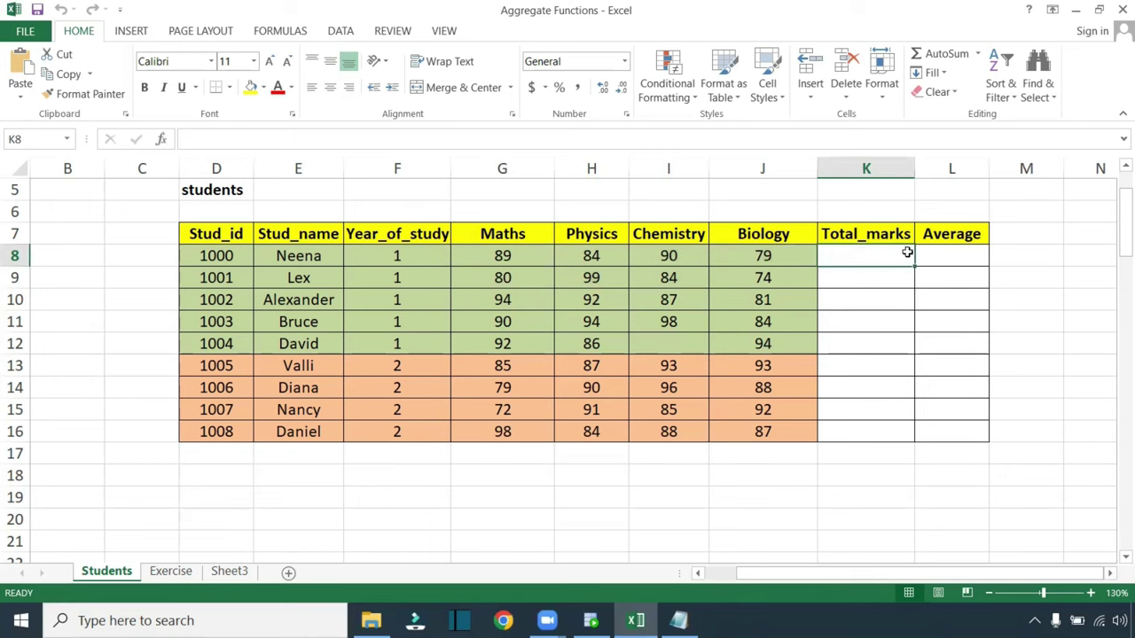
drag(499, 256, 774, 257)
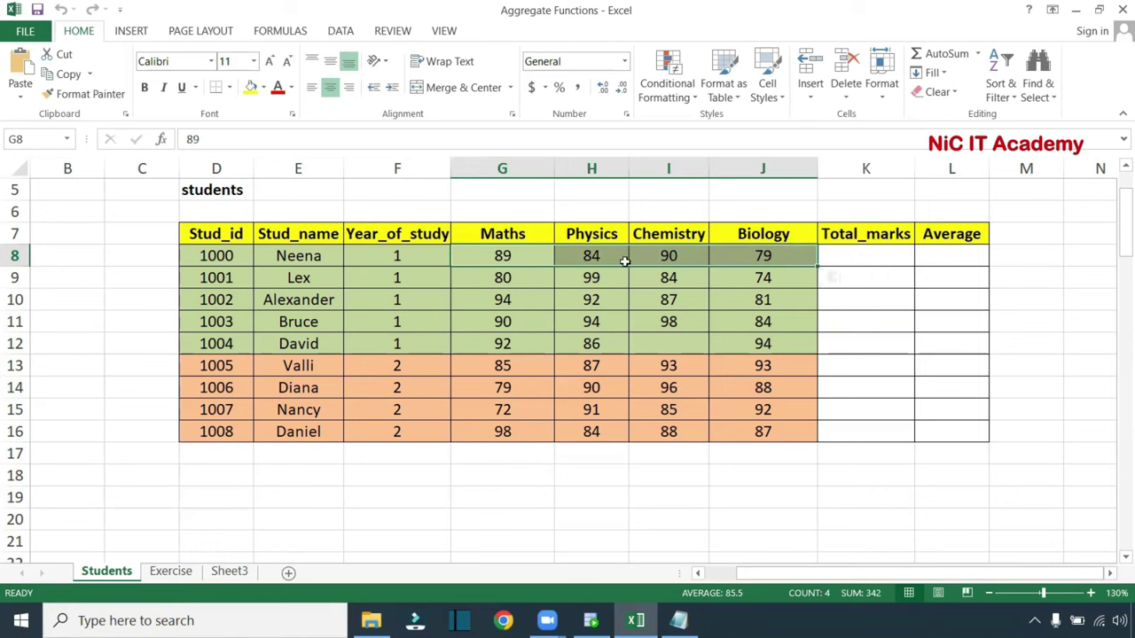
click(874, 262)
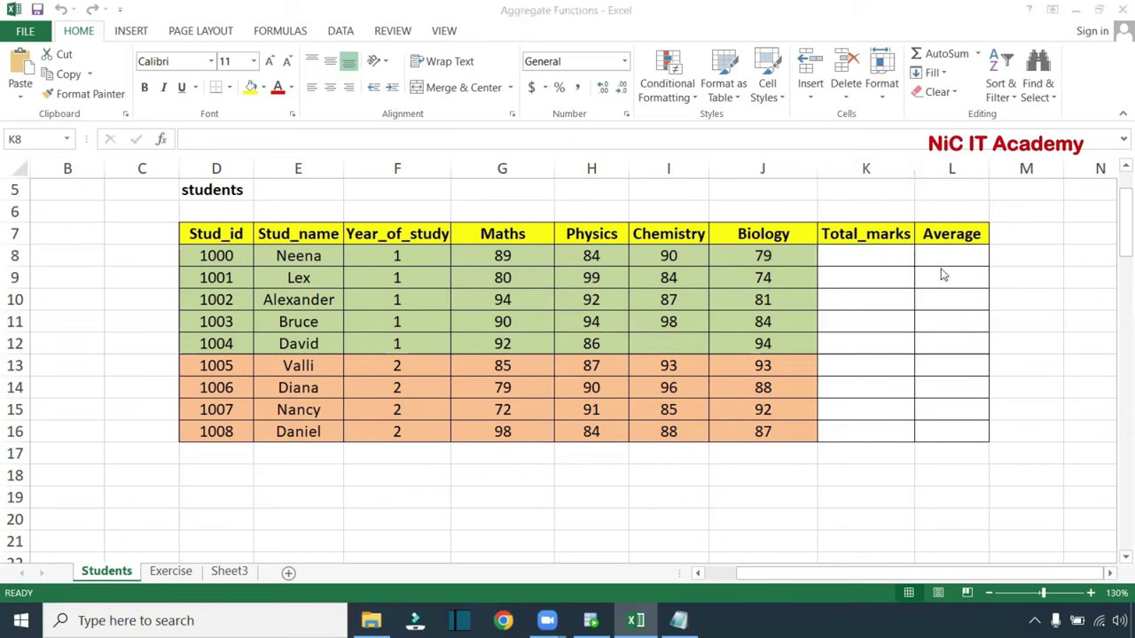
drag(488, 251, 754, 255)
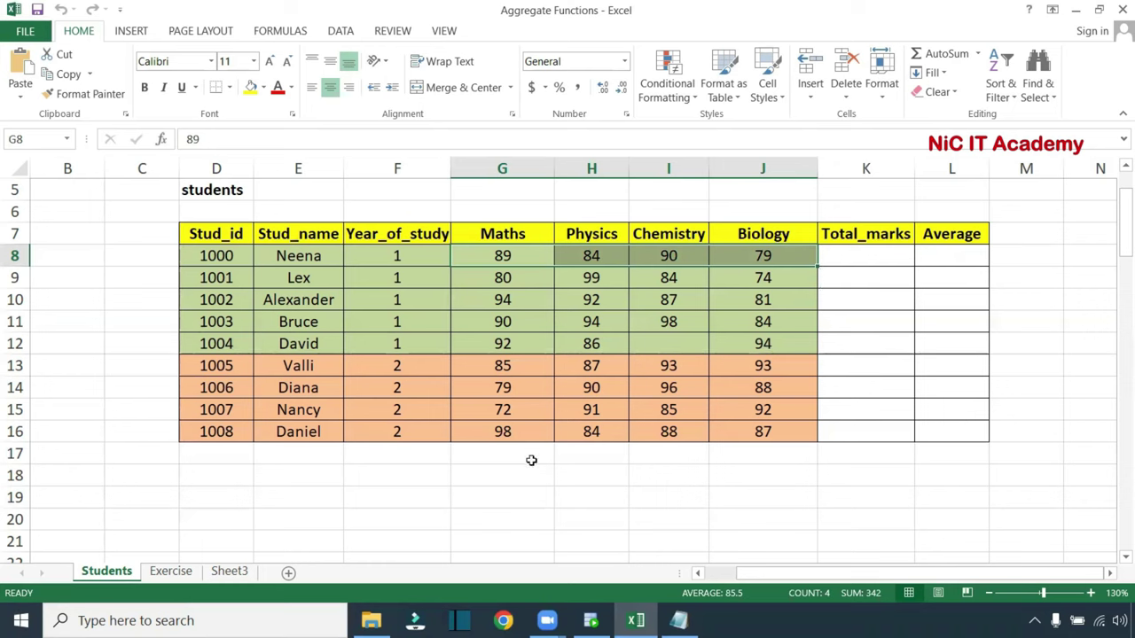
drag(487, 201, 504, 467)
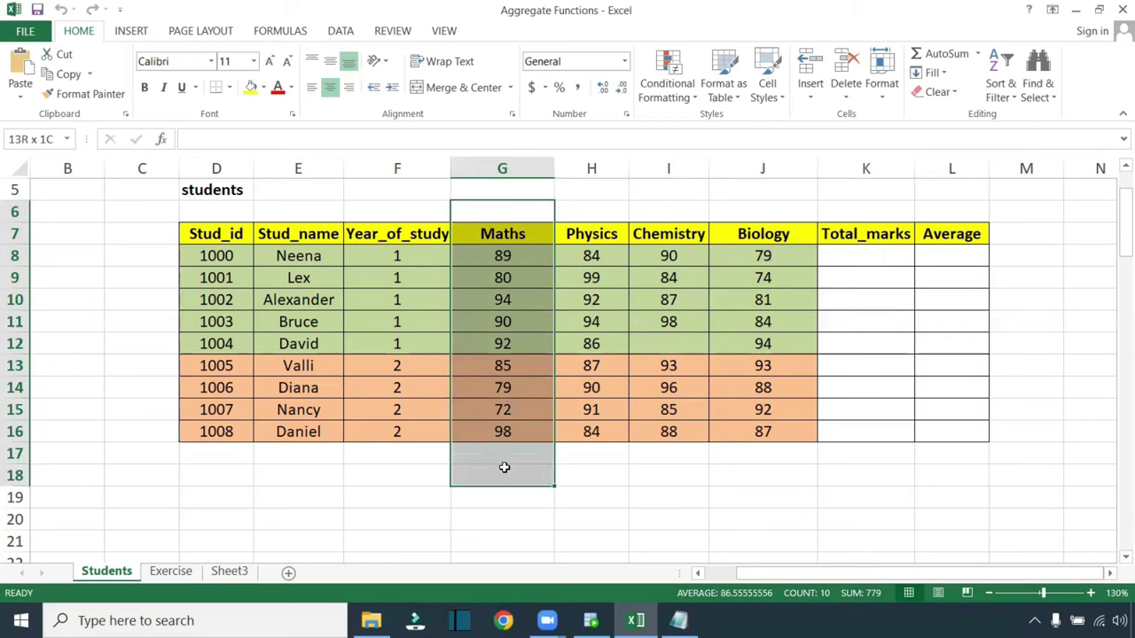
drag(598, 192, 586, 468)
drag(491, 198, 506, 453)
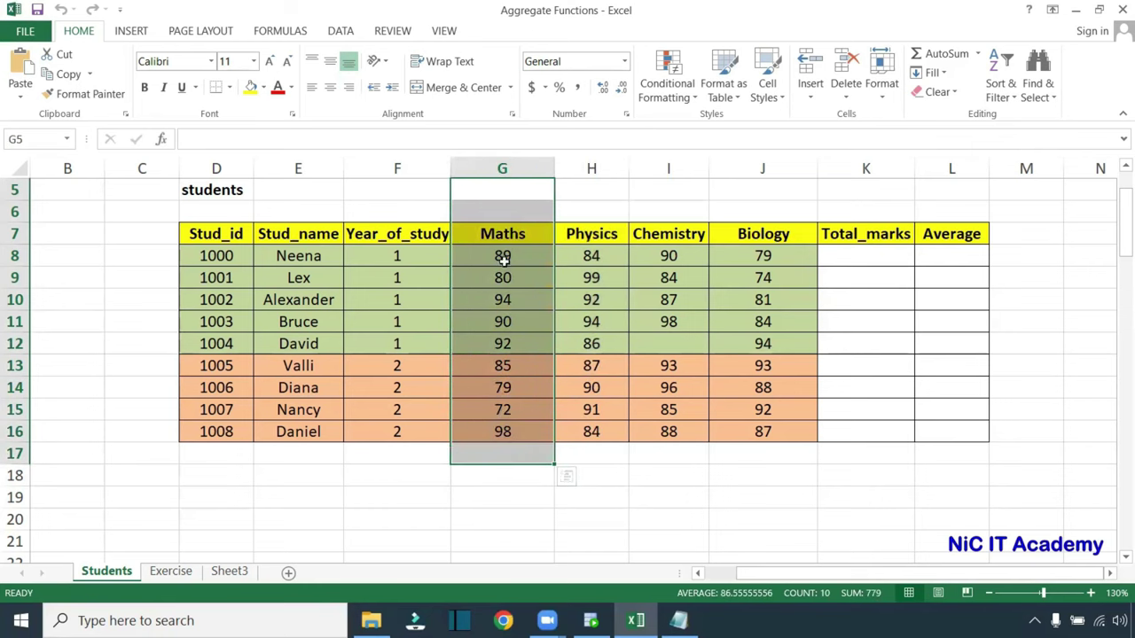
click(511, 411)
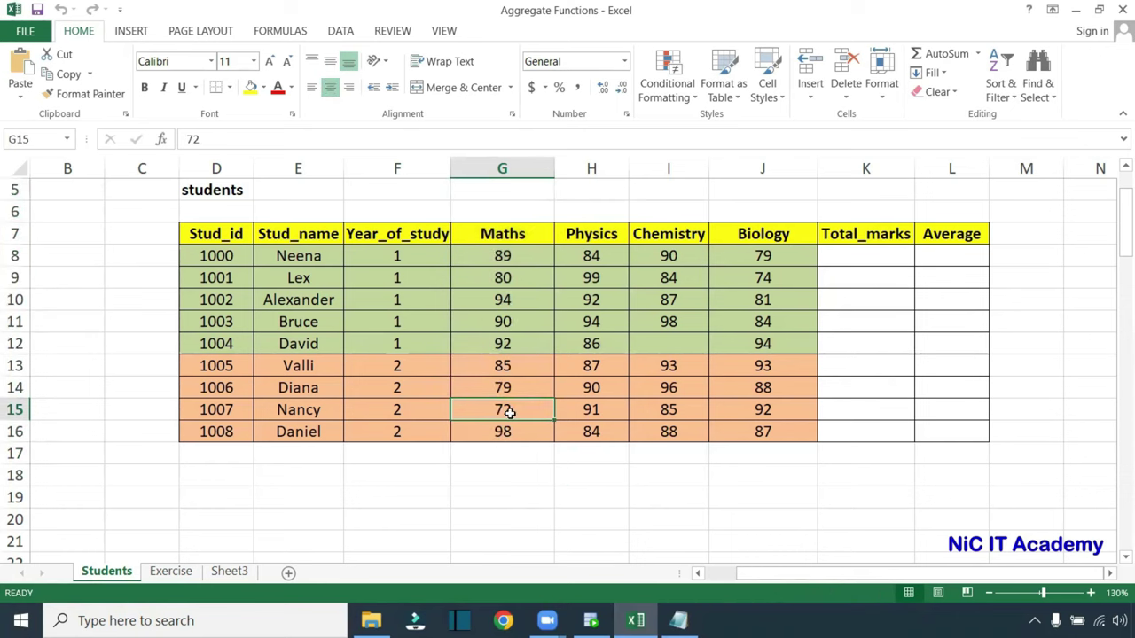
click(510, 435)
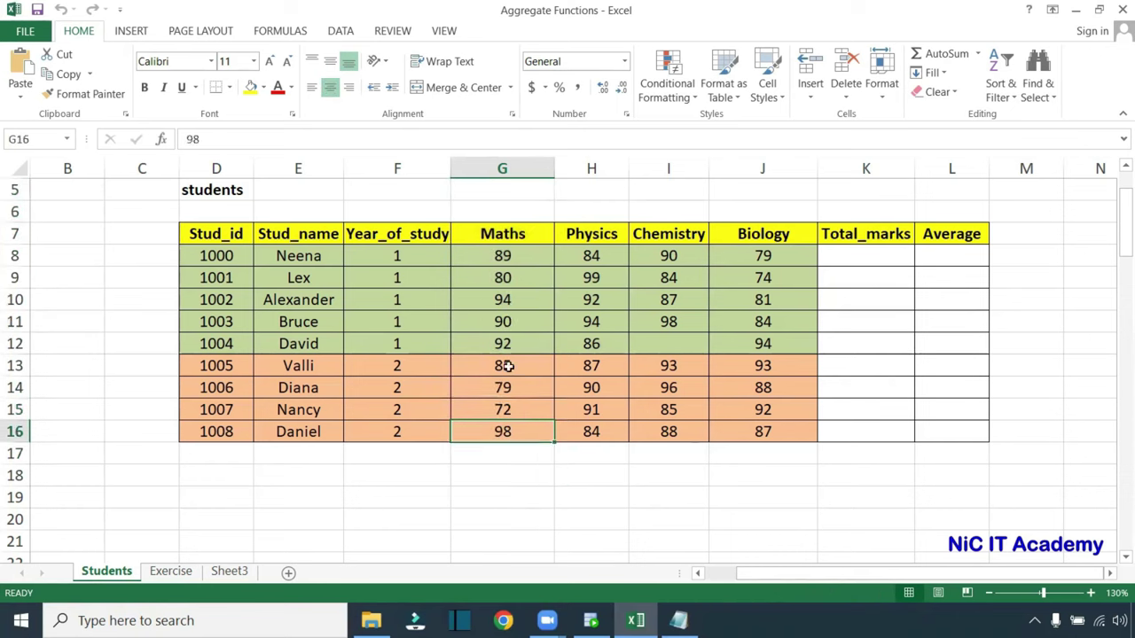
drag(497, 256, 502, 434)
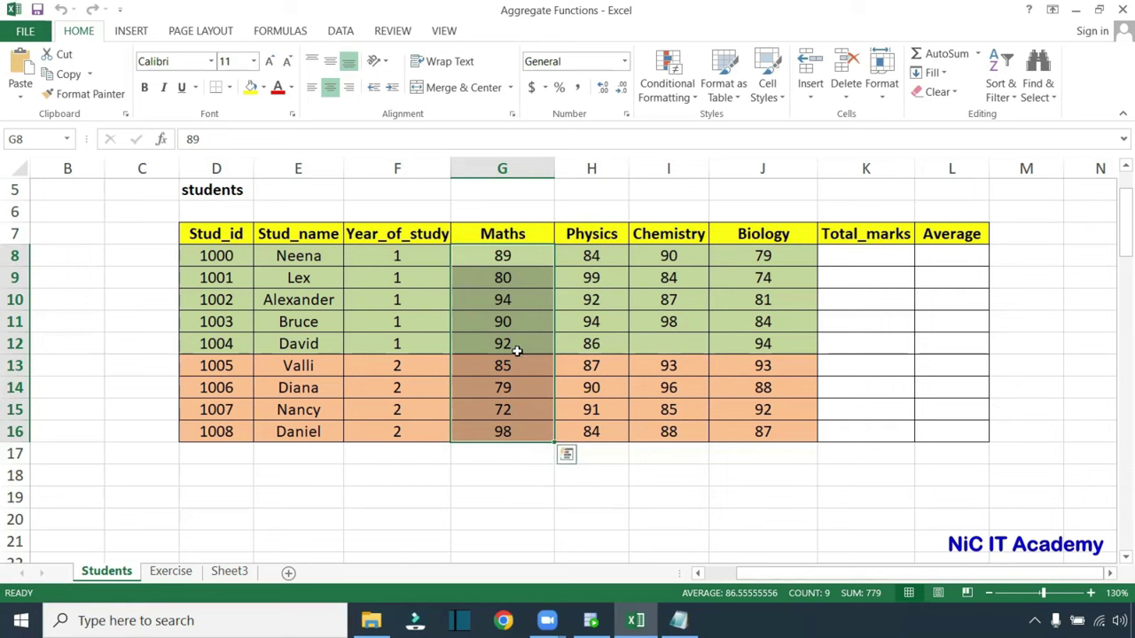
click(663, 347)
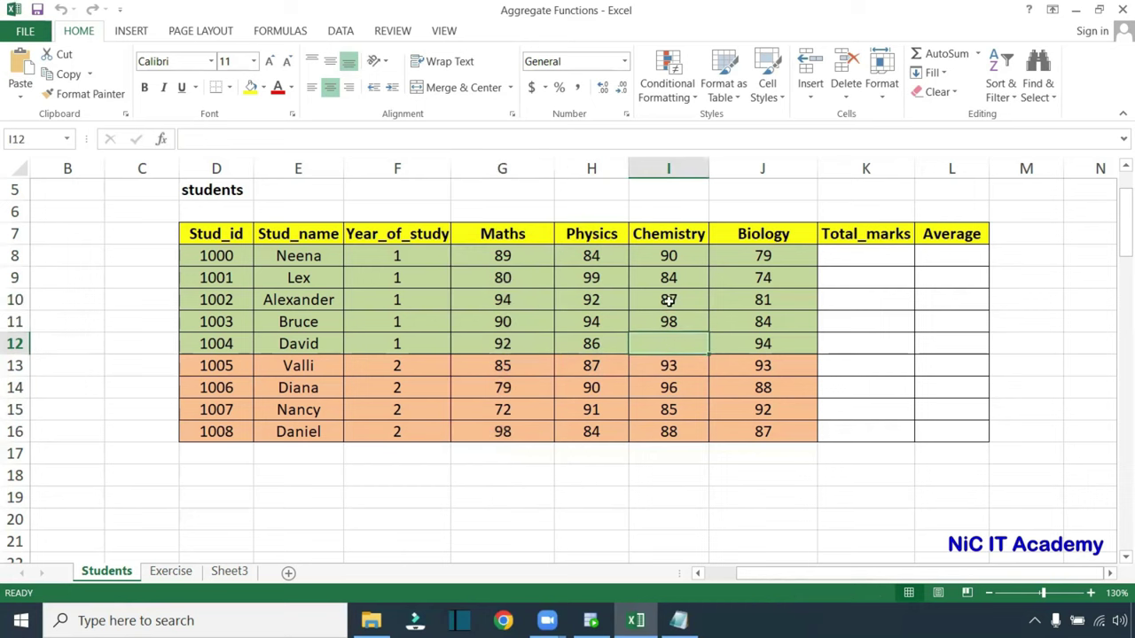
drag(668, 255, 664, 435)
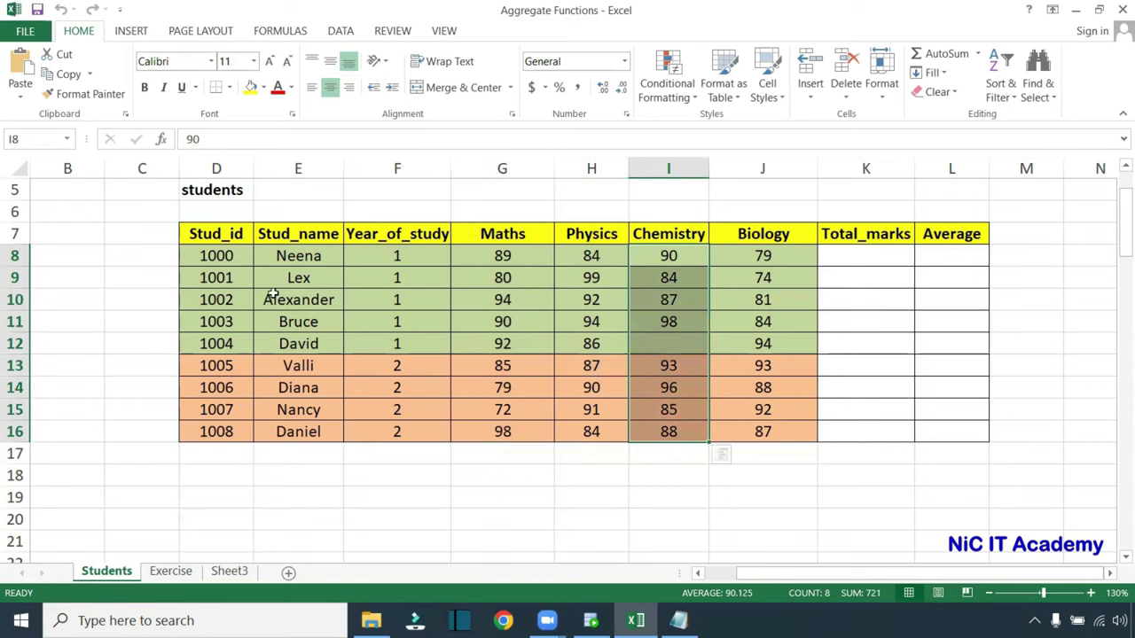
Copy Excel's header row Stud_id through Biology (D7:J7) and go to the SQL Developer HR worksheet
key(alt+Tab)
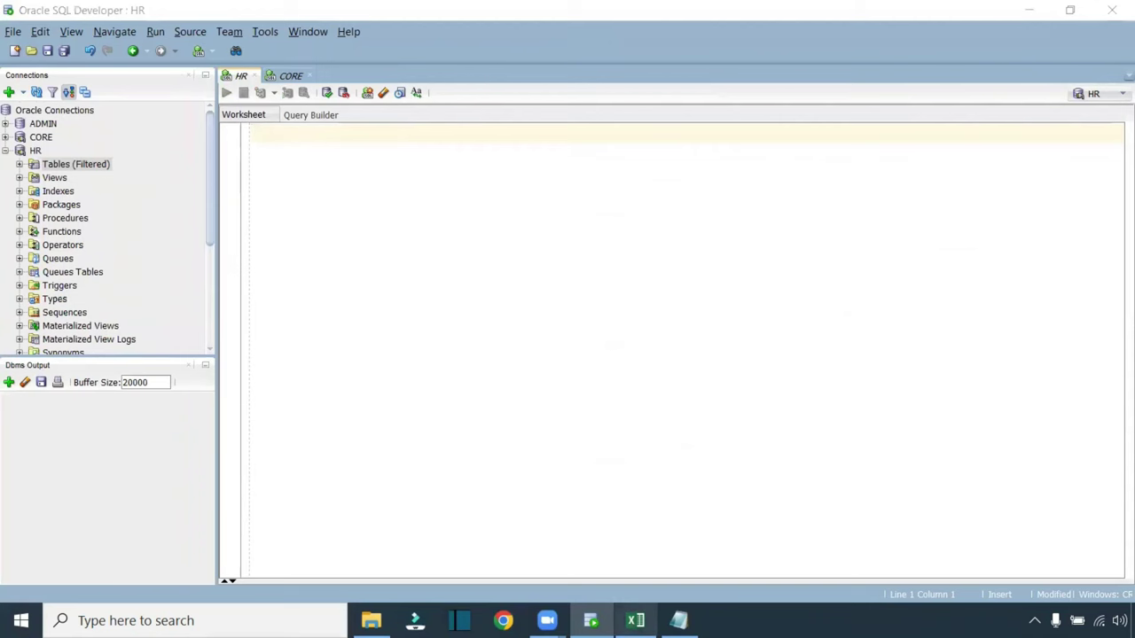
key(alt+Tab)
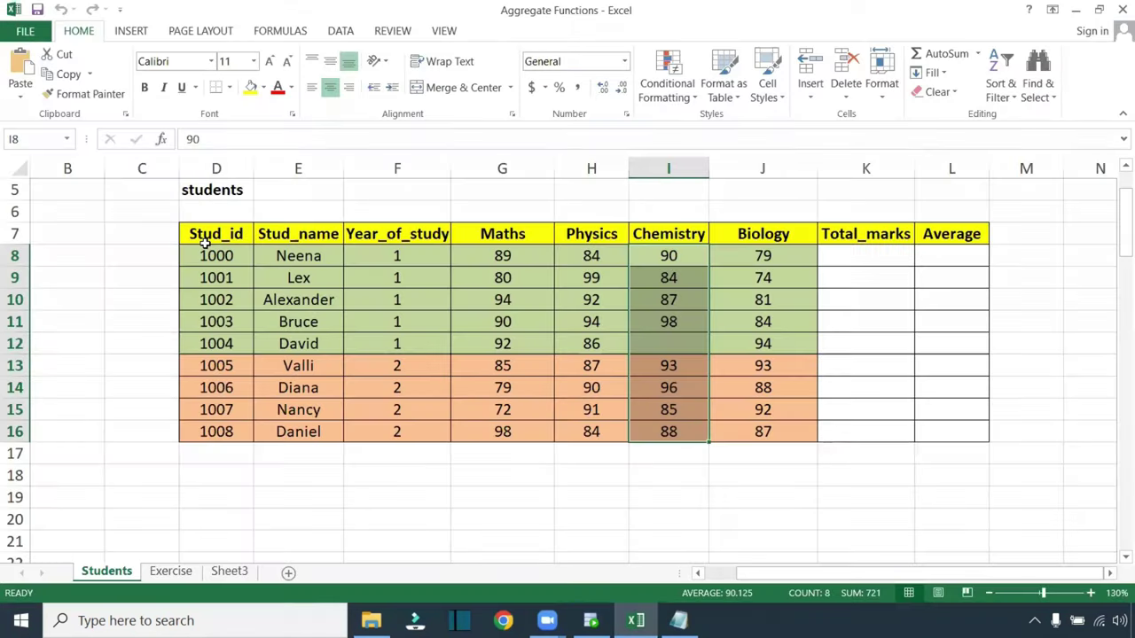
drag(222, 236, 788, 237)
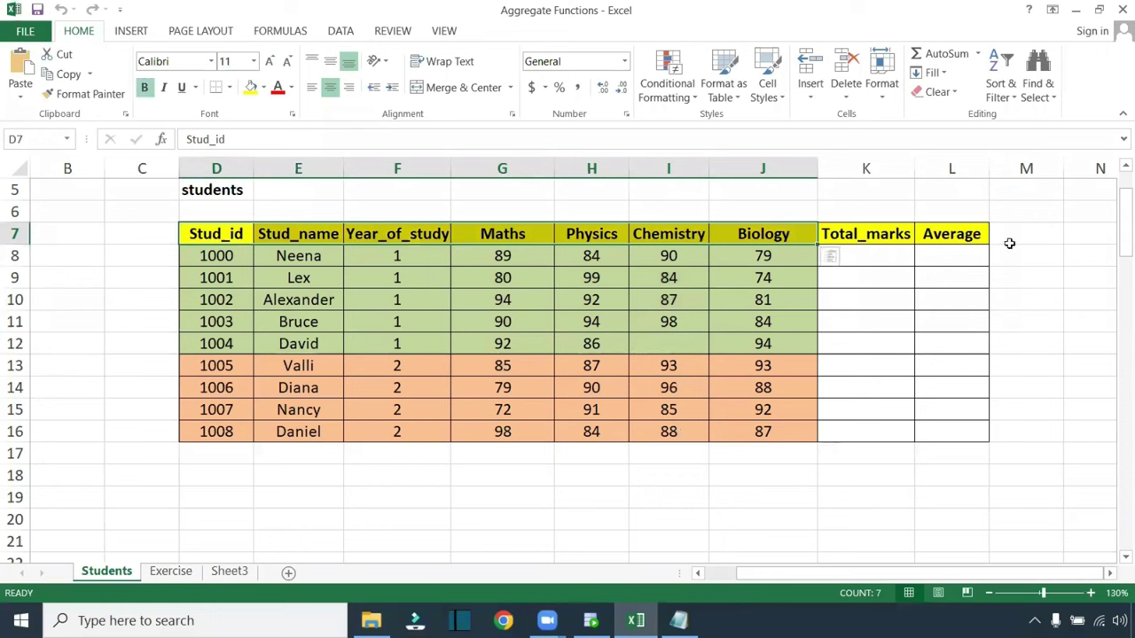
key(ctrl+c)
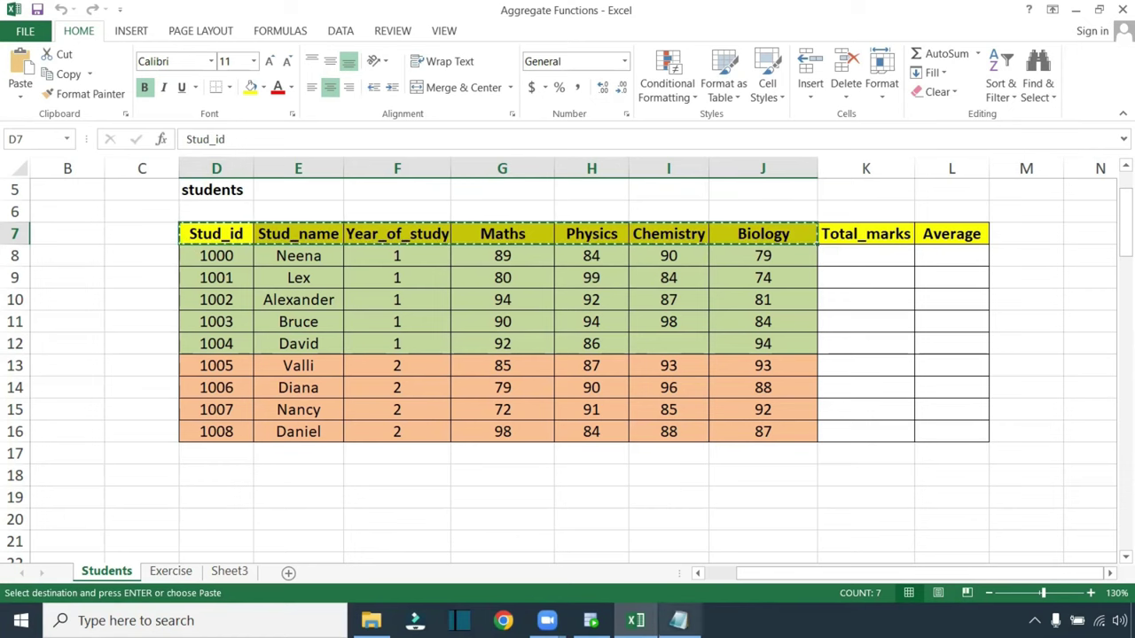
click(591, 621)
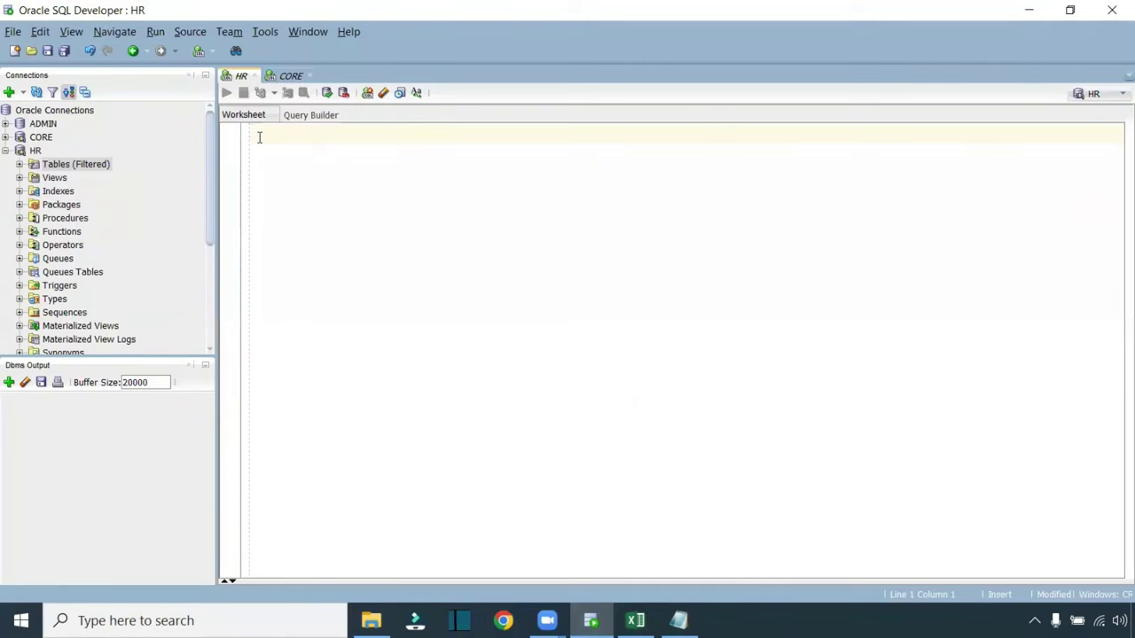
Write 'create table students (' in the HR worksheet and paste the Stud_id-to-Biology column names below it
text(se)
key(BackSpace)
key(BackSpace)
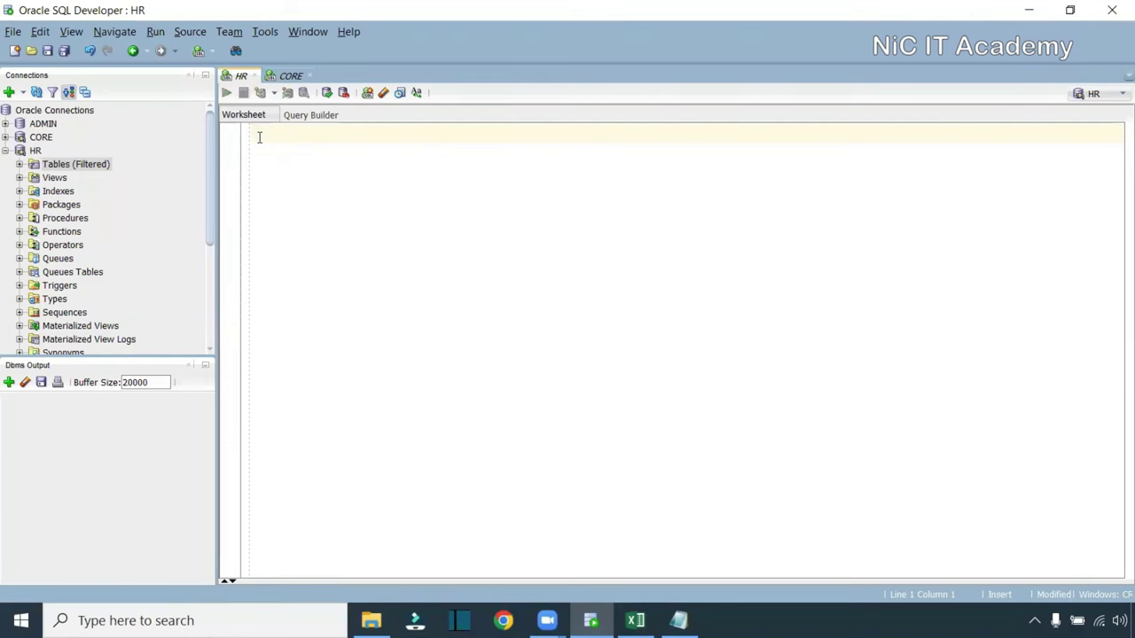
text(create table students)
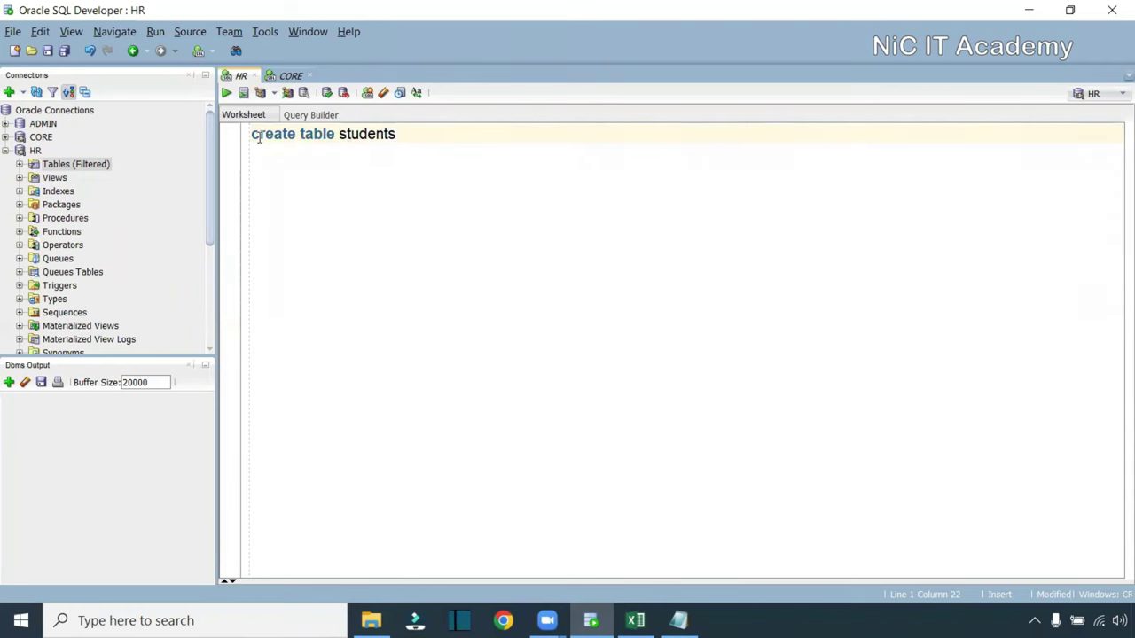
key(Return)
text(()
key(Return)
key(ctrl+v)
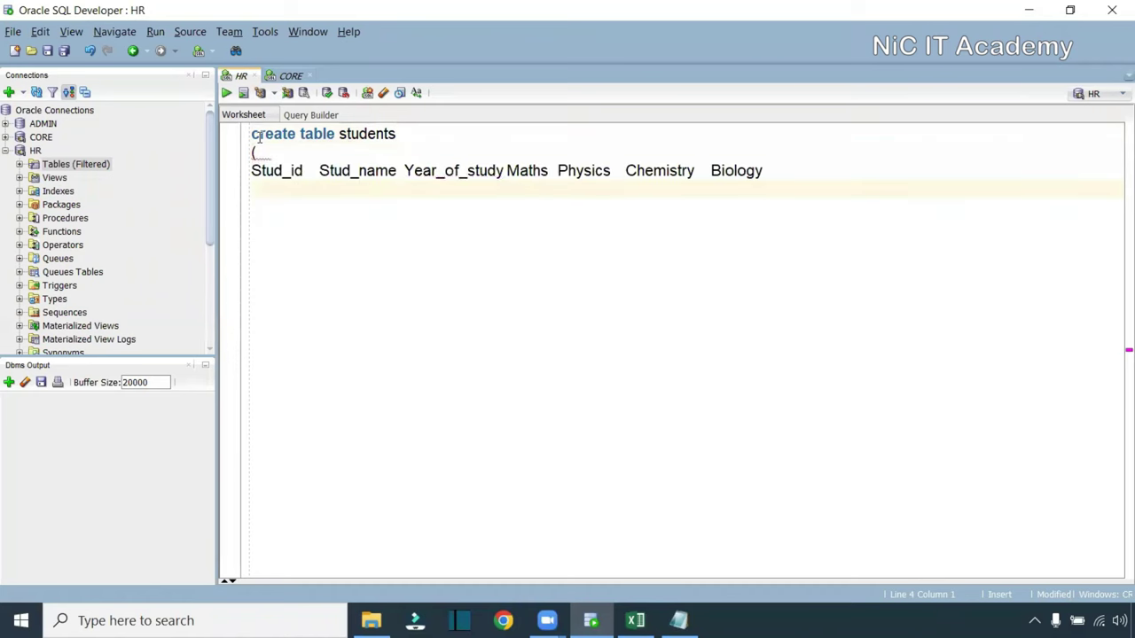
click(319, 170)
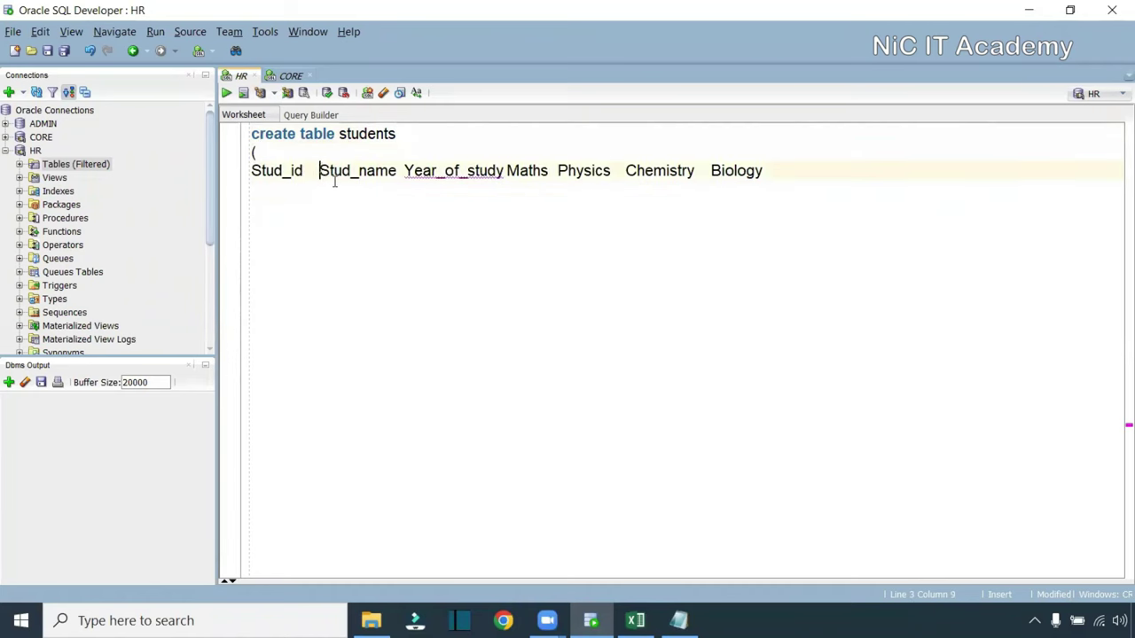
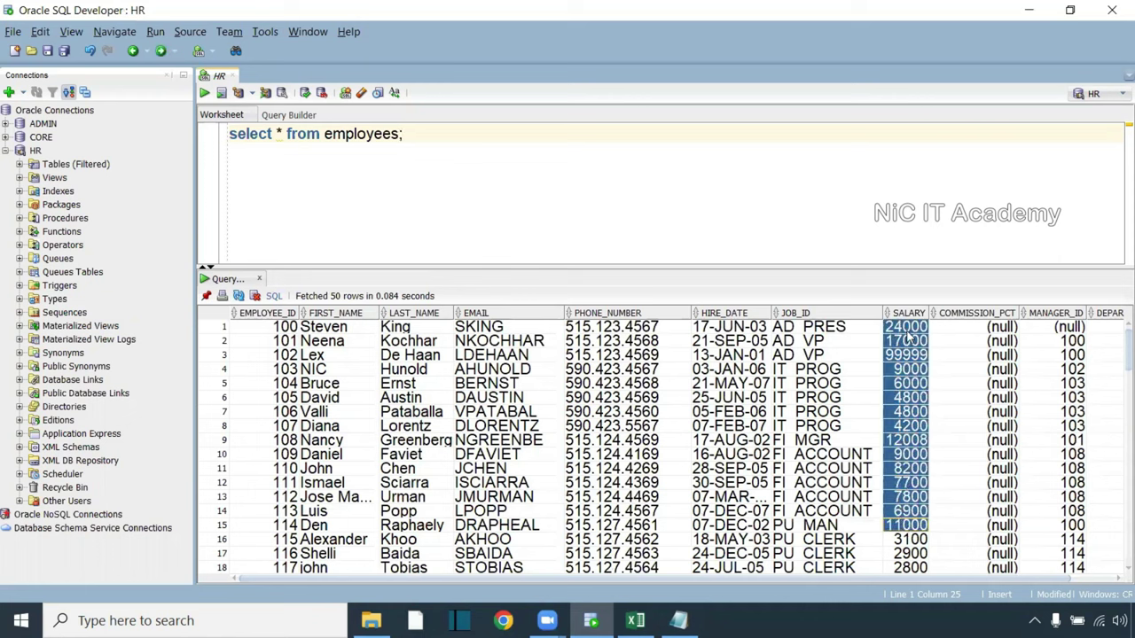
Sort the employees results by SALARY from highest to lowest, putting 99999 on top
drag(906, 454, 910, 358)
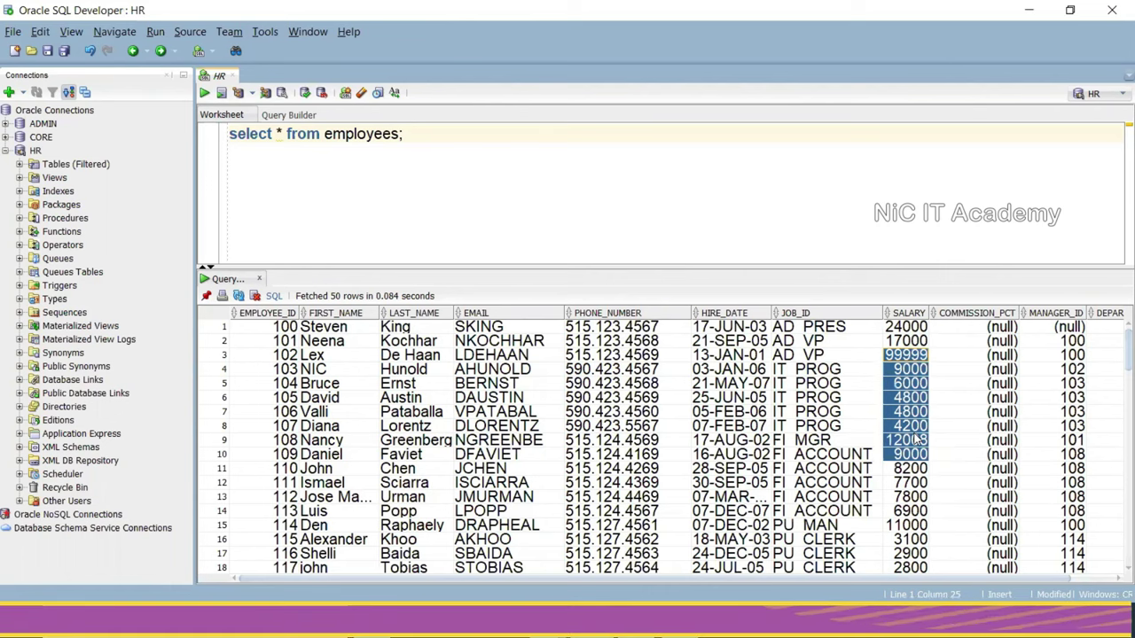
drag(900, 327, 911, 454)
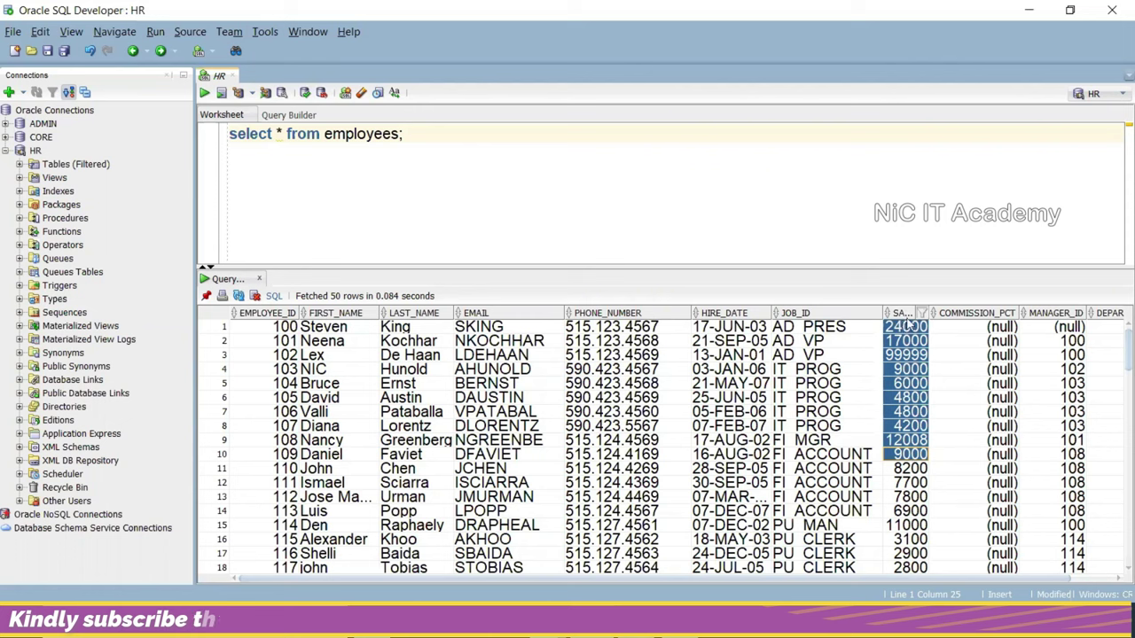
double_click(892, 313)
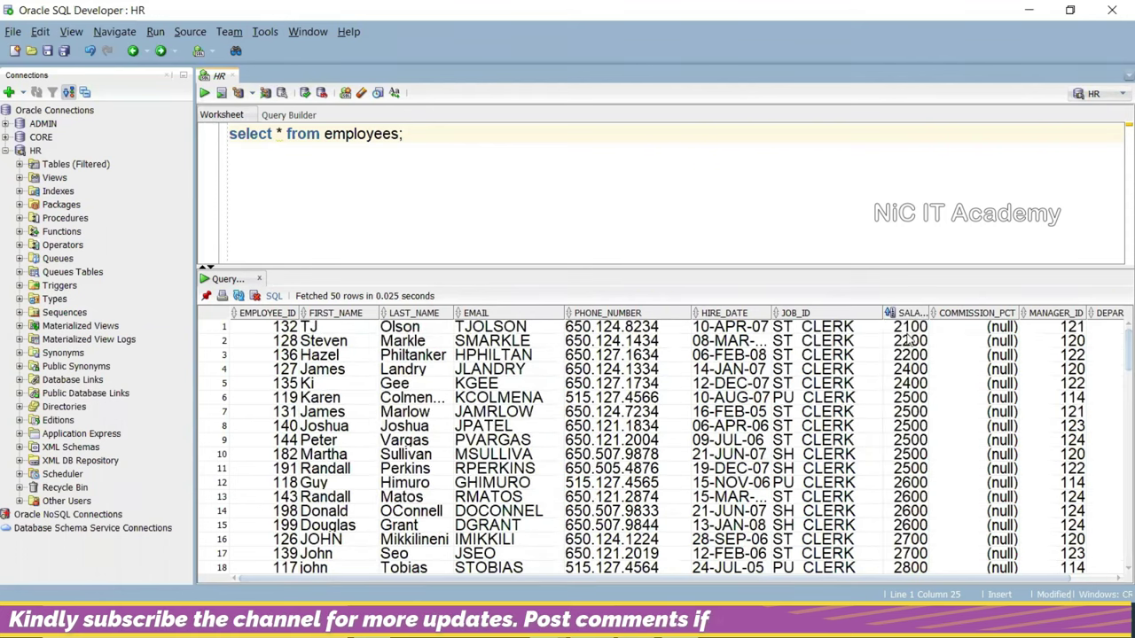
click(891, 330)
double_click(892, 314)
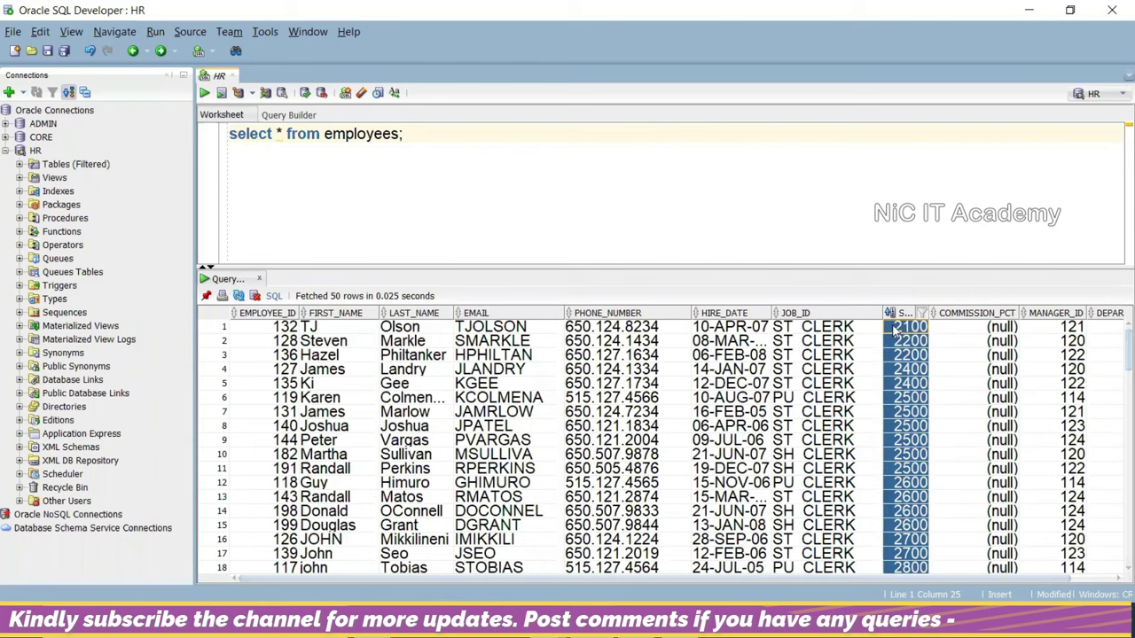
click(900, 330)
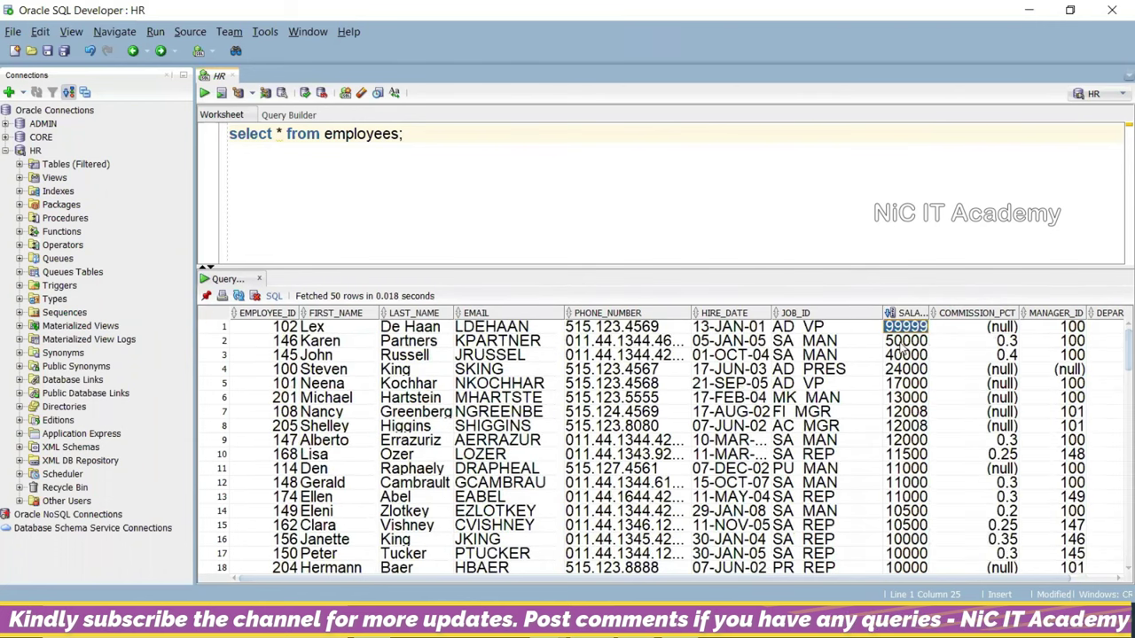
Widen the SALARY column so its full header name is readable
drag(284, 331, 1090, 337)
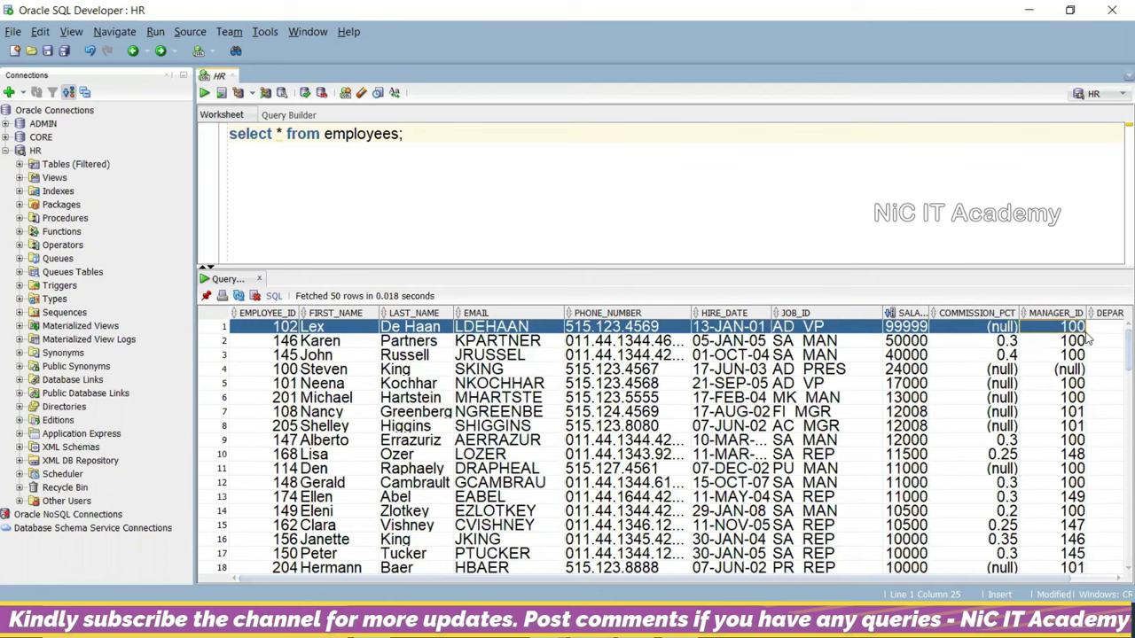
click(895, 355)
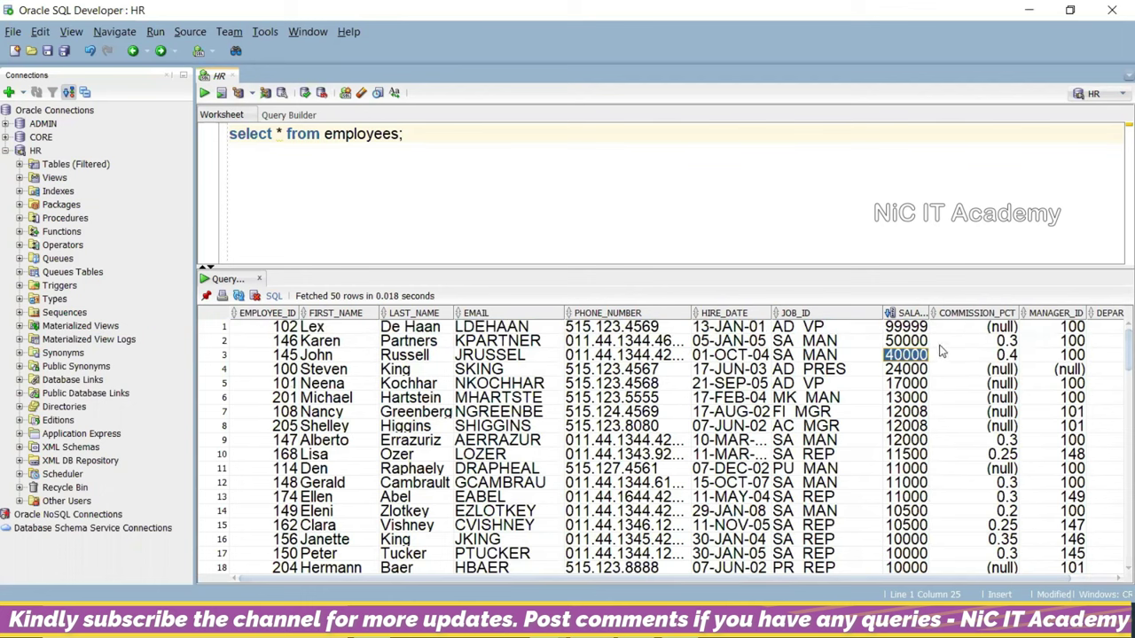
drag(918, 329, 920, 355)
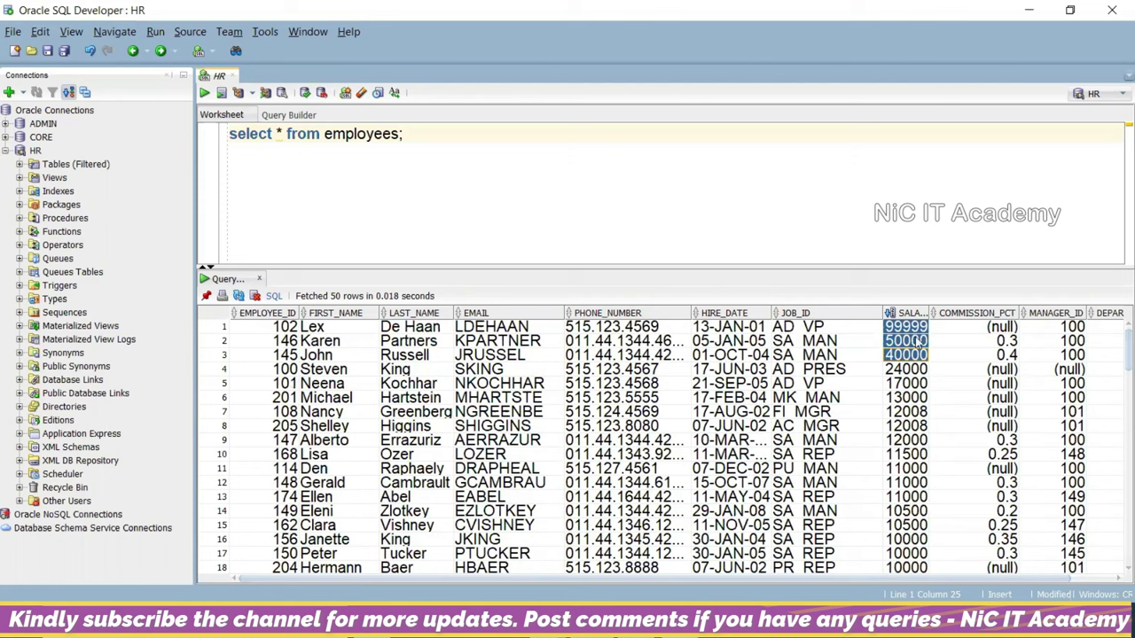
click(911, 332)
drag(931, 313, 941, 313)
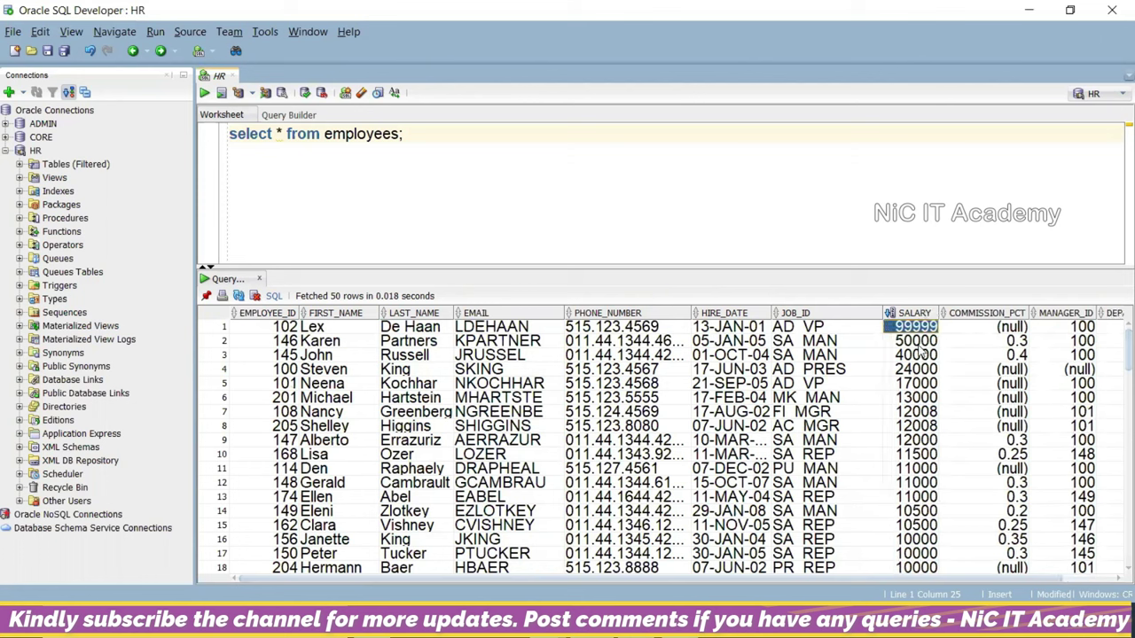
Highlight the top earner's row and its 13-JAN-01 hire date, then move to the Excel workbook
click(921, 345)
key(shift+Up)
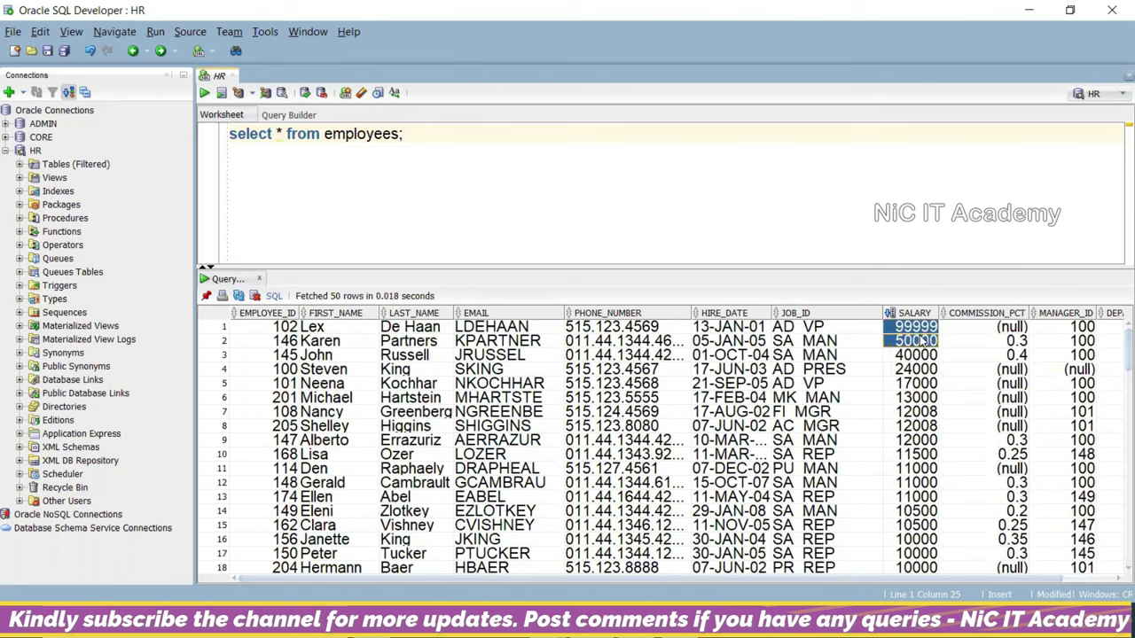
click(921, 345)
click(921, 332)
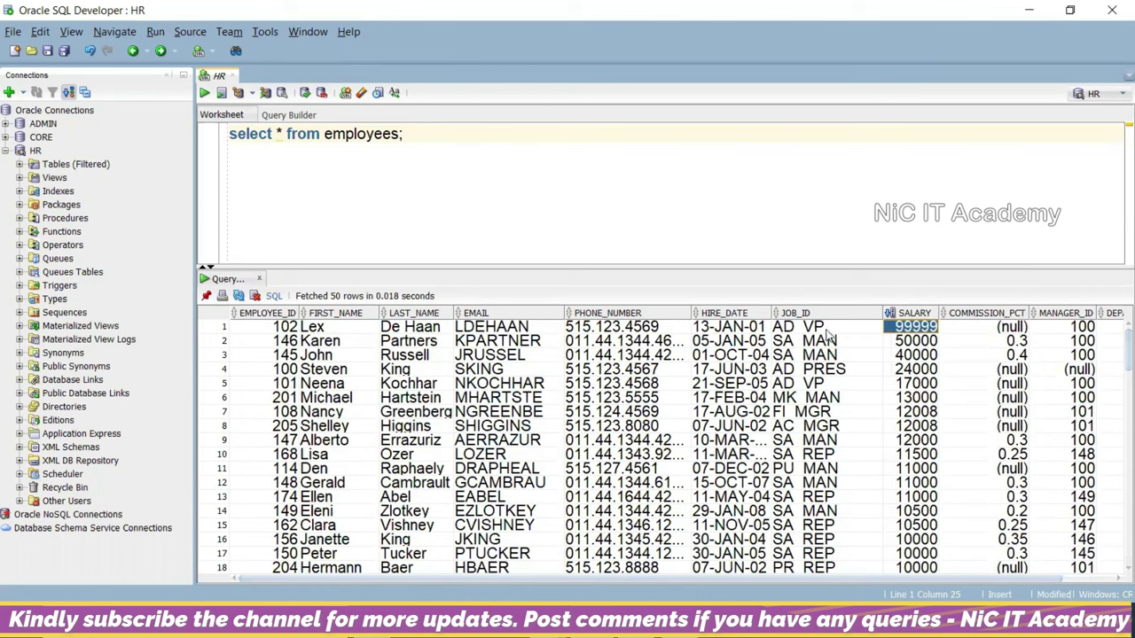
drag(288, 327, 752, 346)
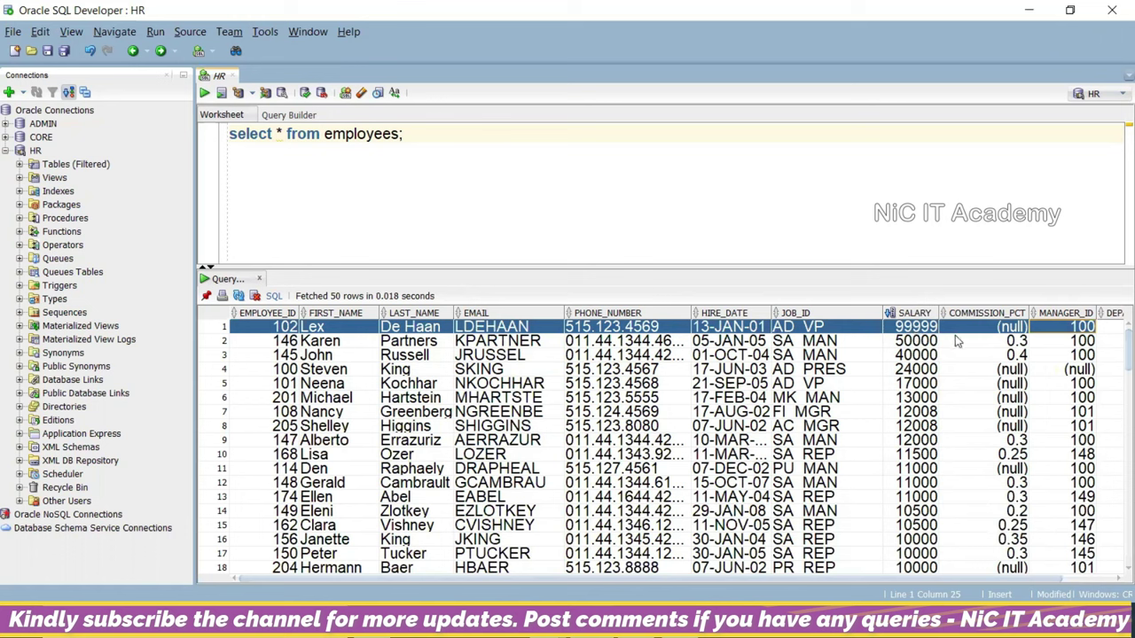
click(736, 468)
click(735, 326)
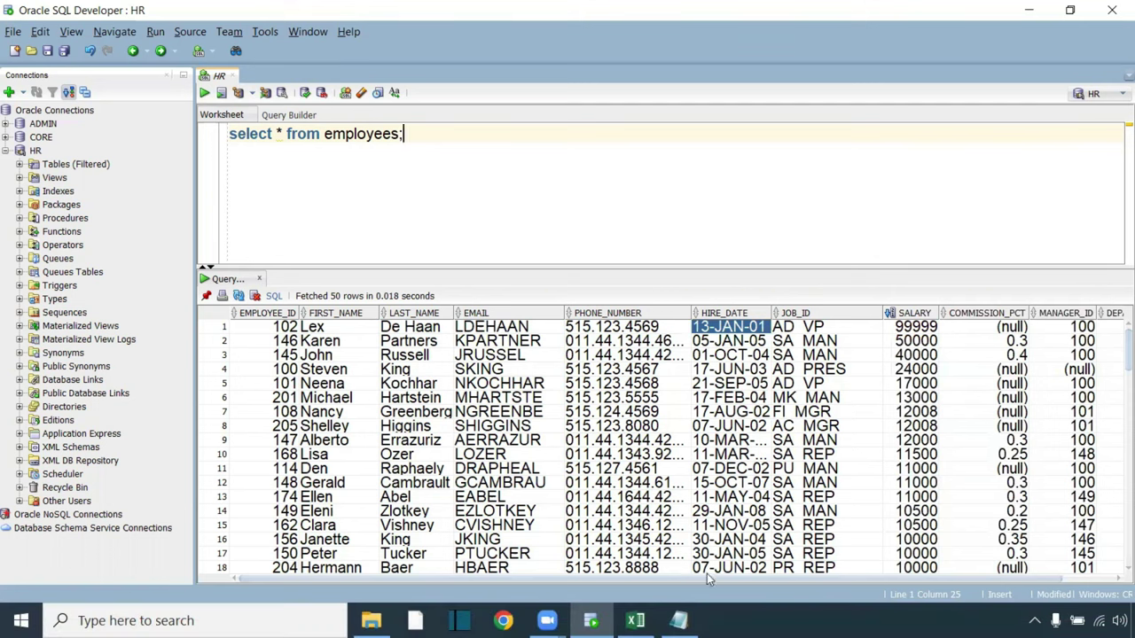
click(635, 621)
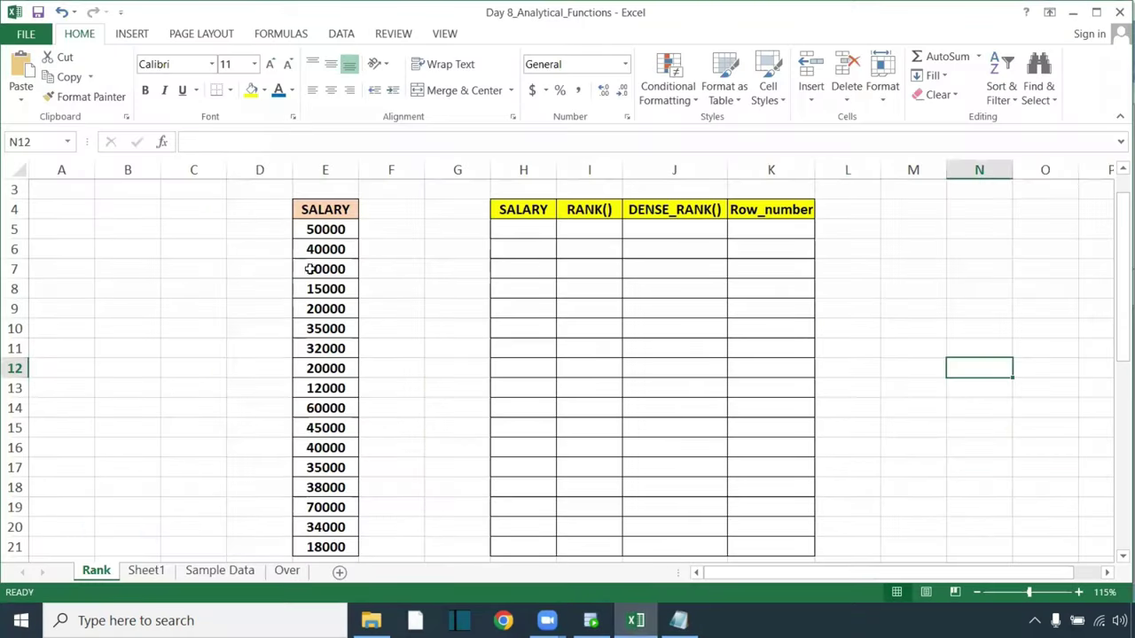
Select the salary values E5:E21 on the Rank sheet, pointing out individual salaries
drag(327, 230, 306, 546)
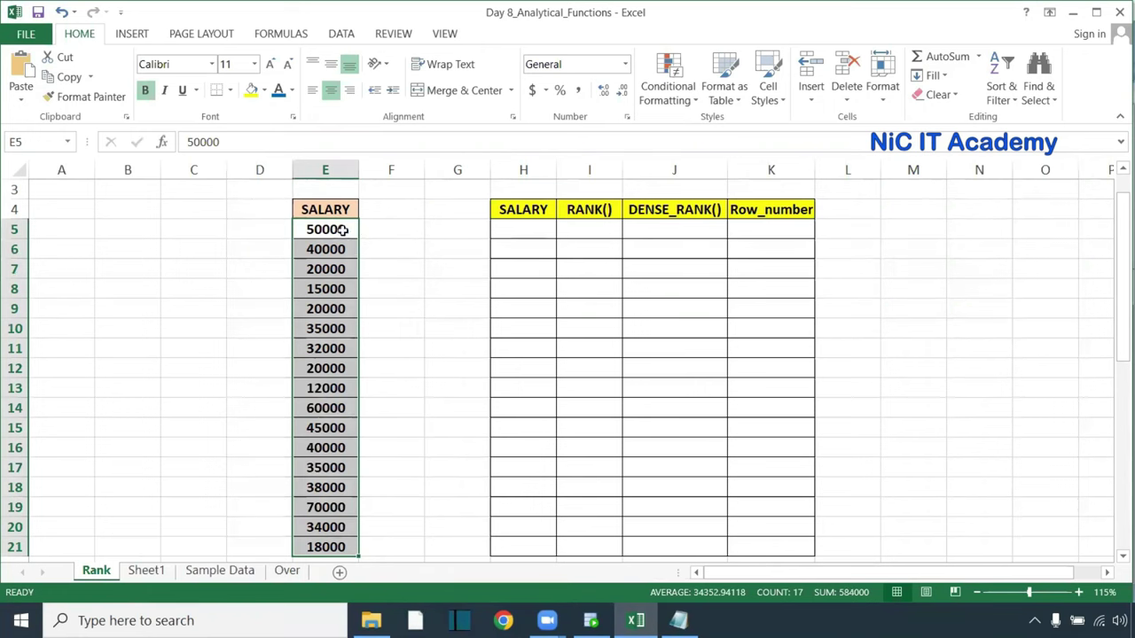
click(333, 250)
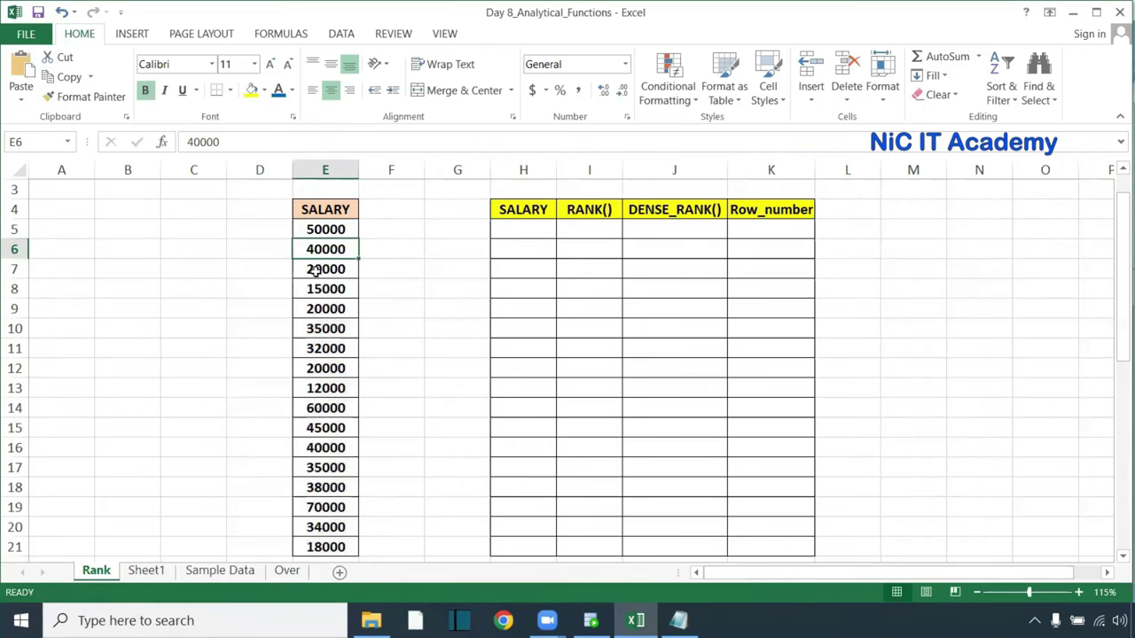
click(316, 271)
click(315, 308)
click(319, 287)
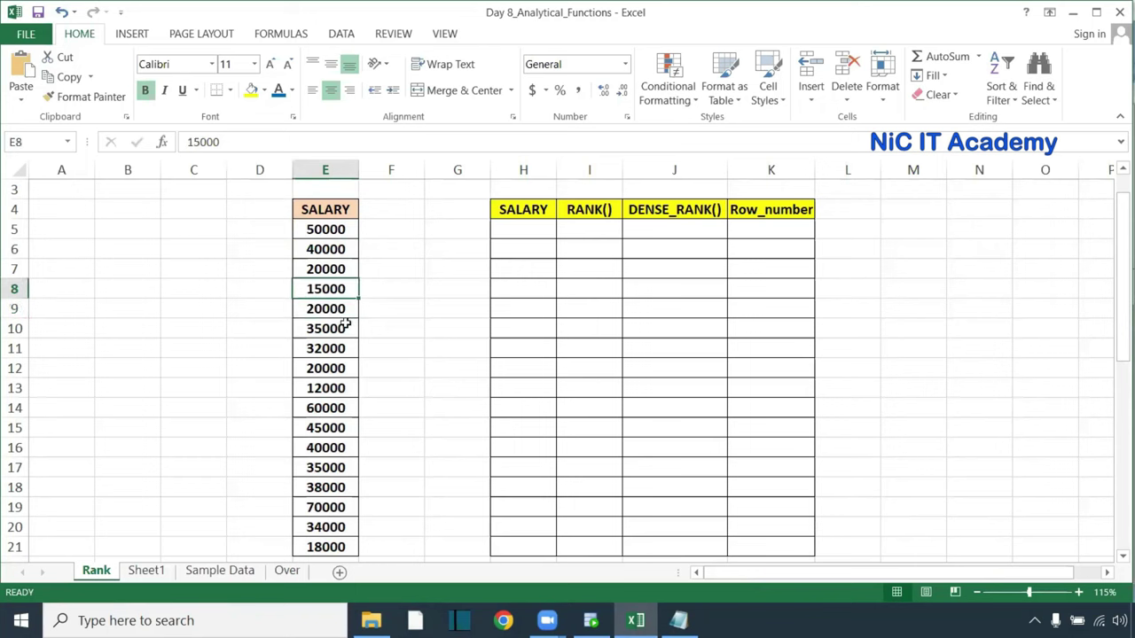
drag(320, 542, 303, 233)
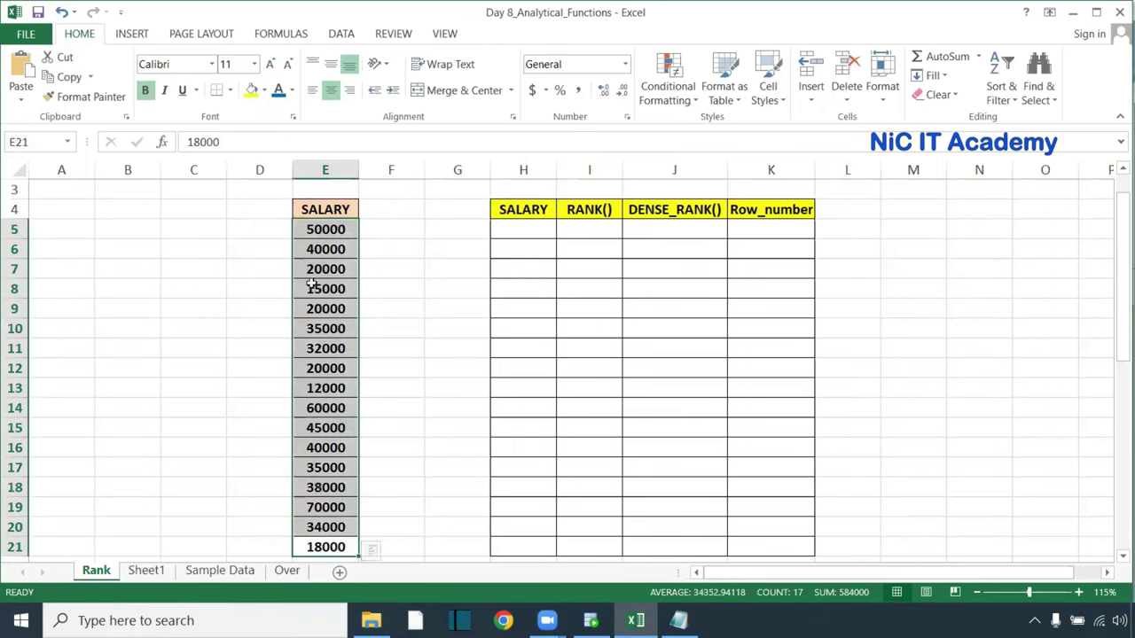
click(434, 404)
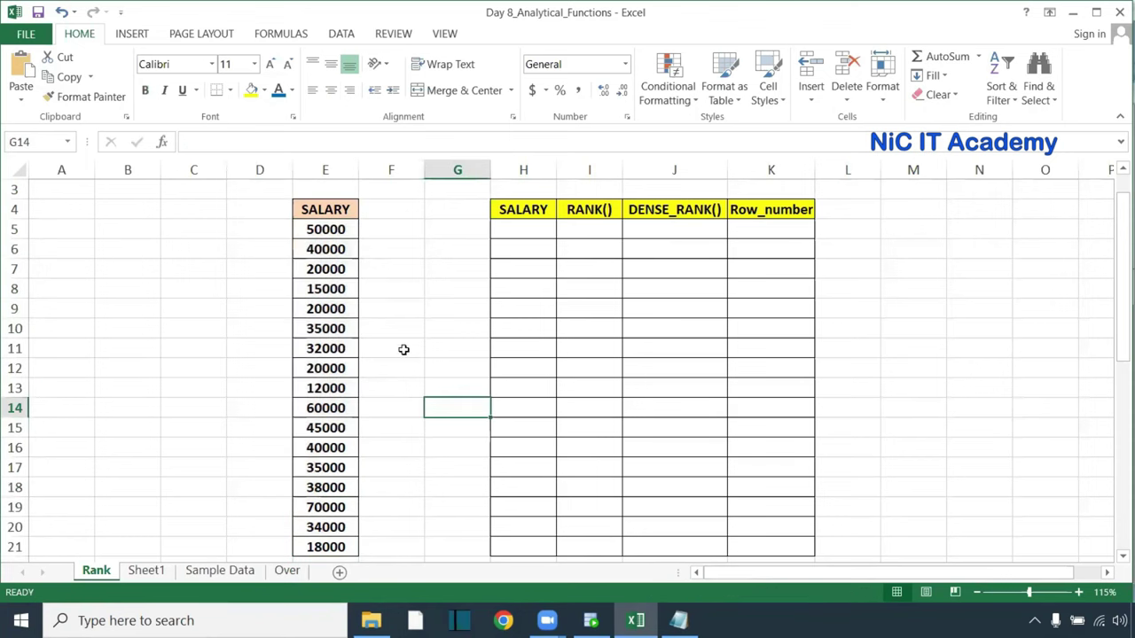
drag(324, 229, 314, 543)
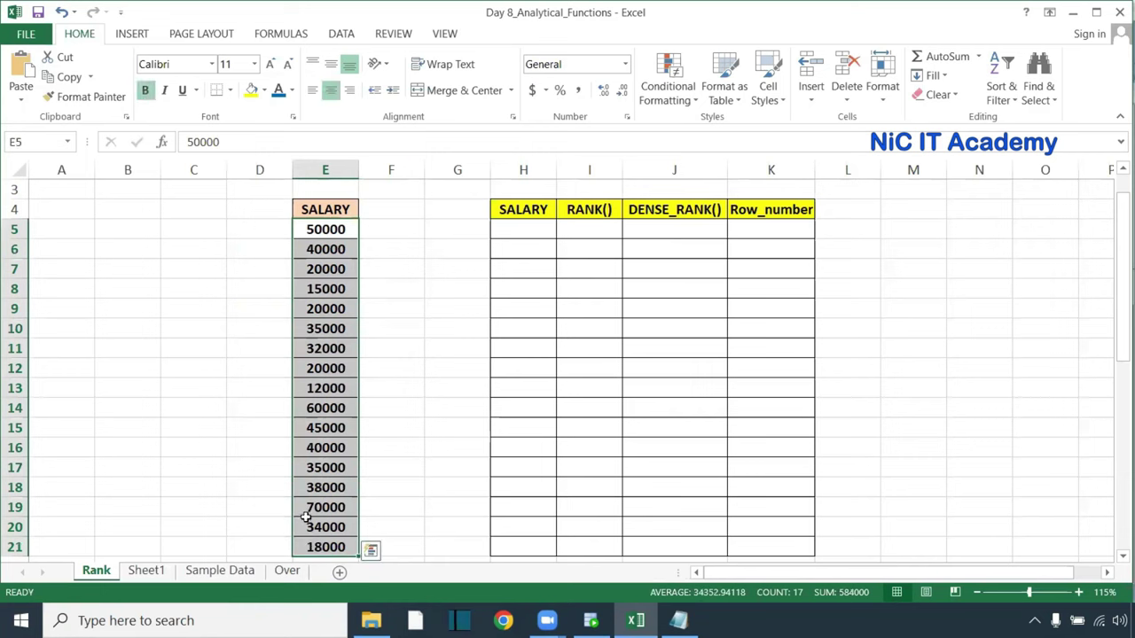
Mark the 70000, 50000 and 60000 rows, then reselect E5:E21 and copy it
drag(239, 506, 372, 516)
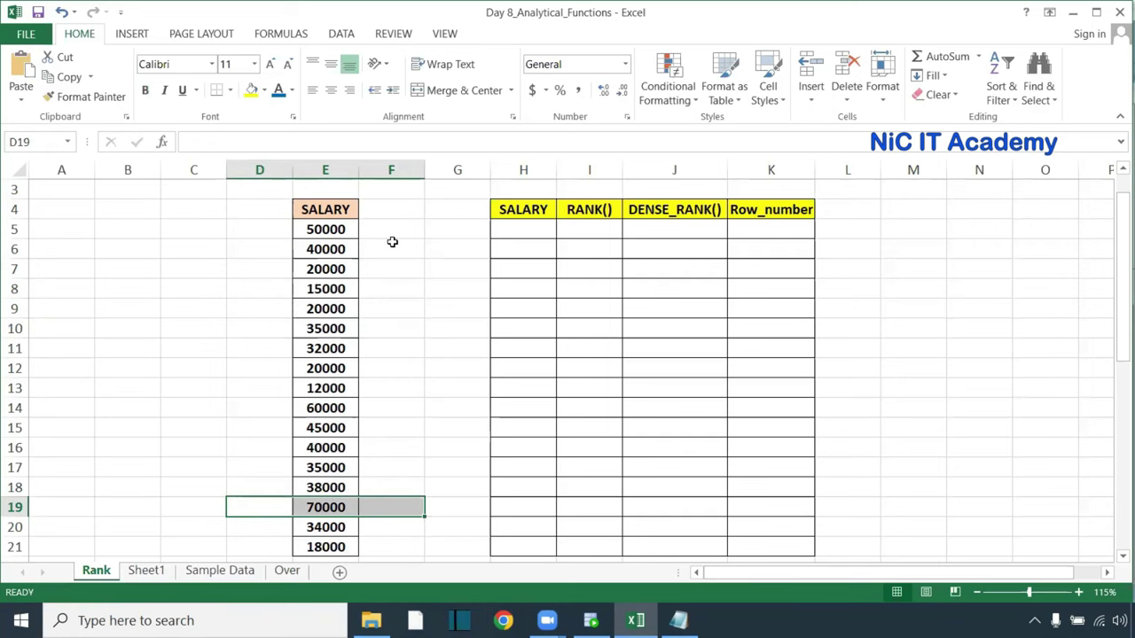
drag(286, 230, 390, 231)
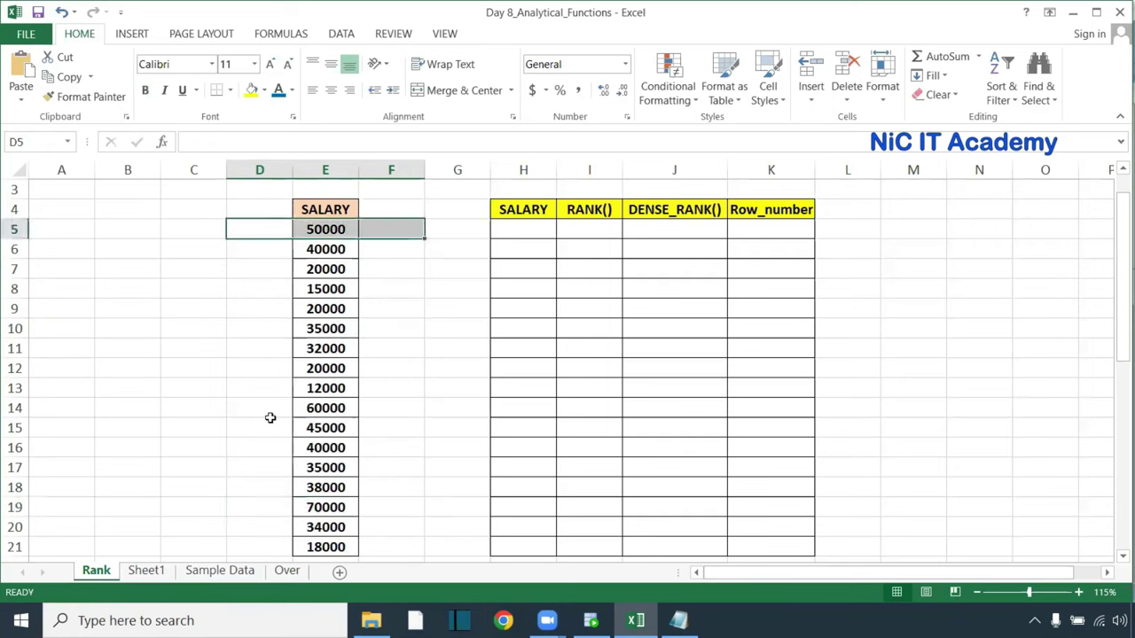
drag(266, 409, 405, 408)
drag(272, 232, 403, 232)
click(339, 266)
drag(321, 229, 309, 543)
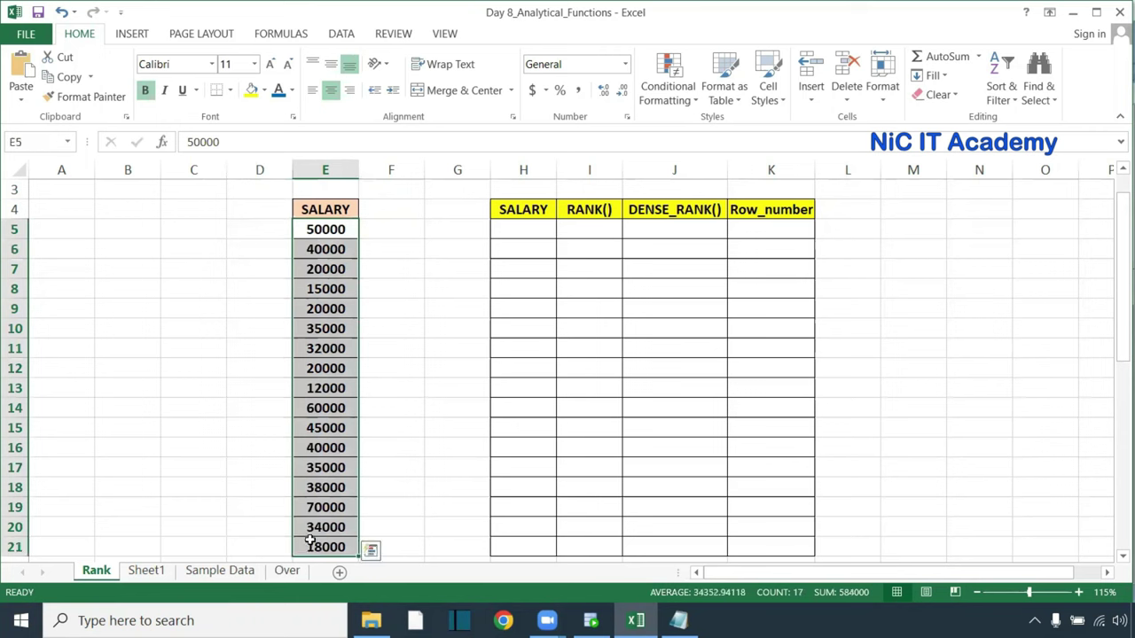
key(ctrl+c)
click(525, 235)
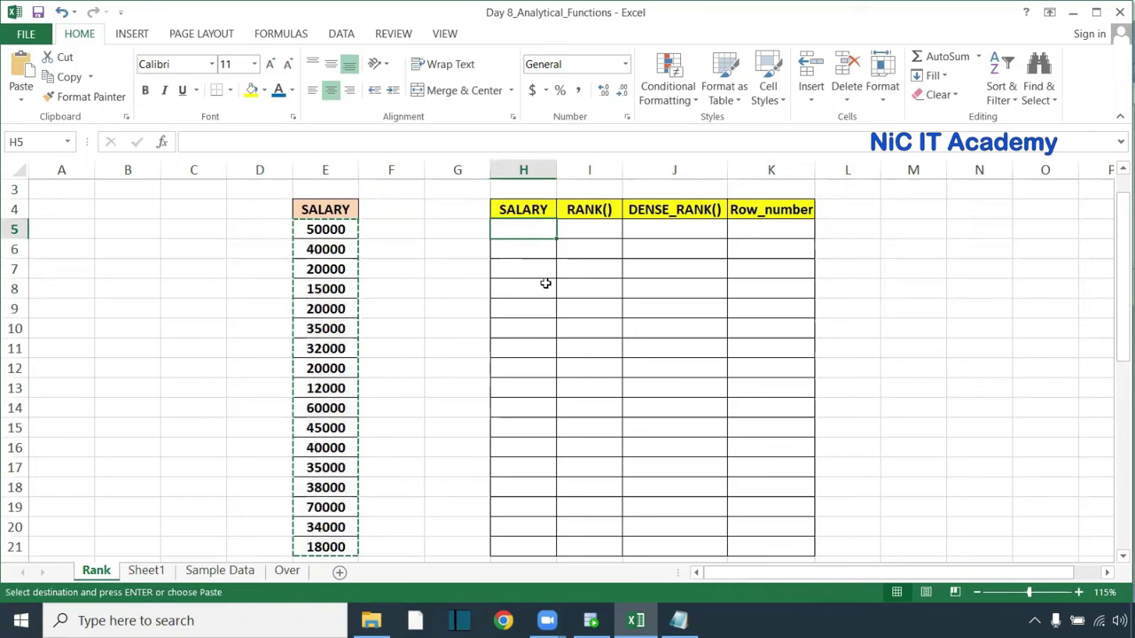
key(ctrl+v)
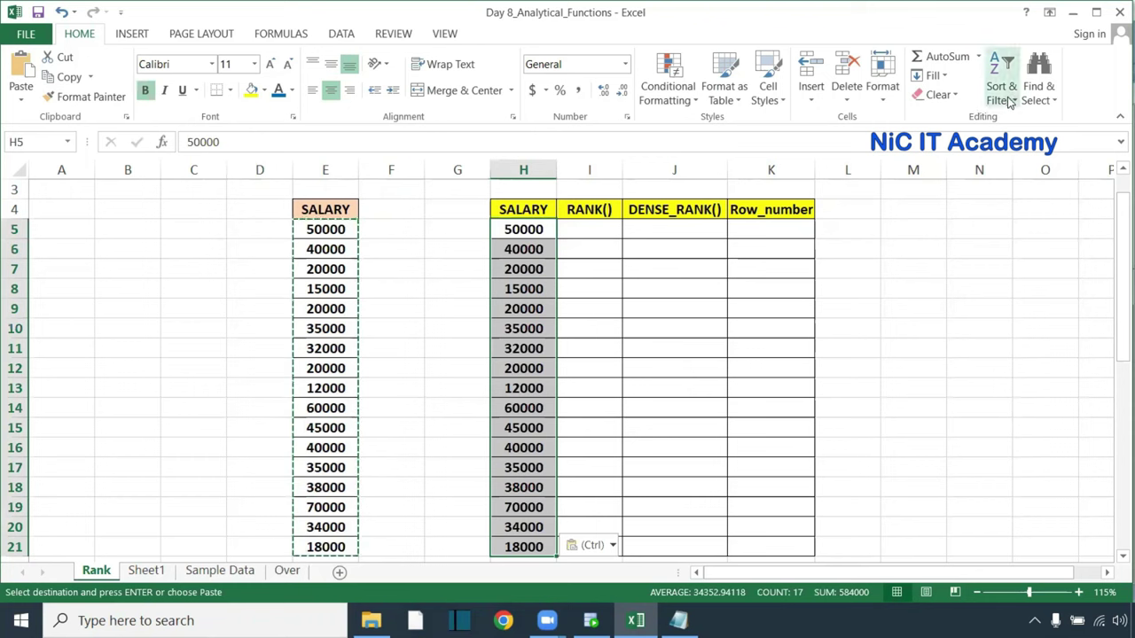
click(1009, 103)
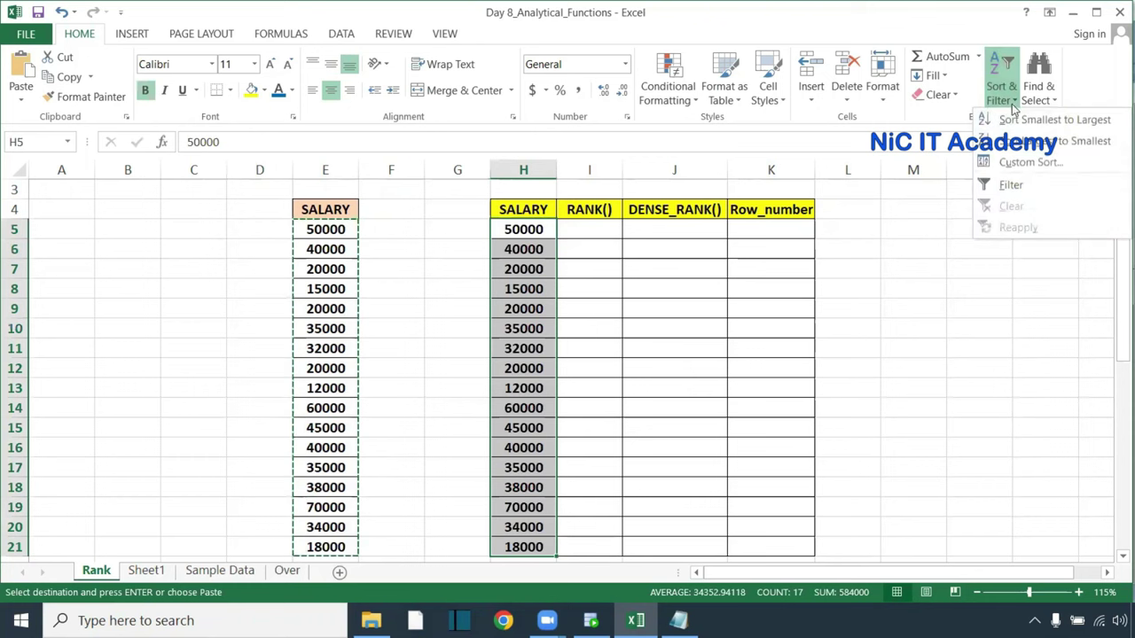
click(1034, 149)
click(443, 407)
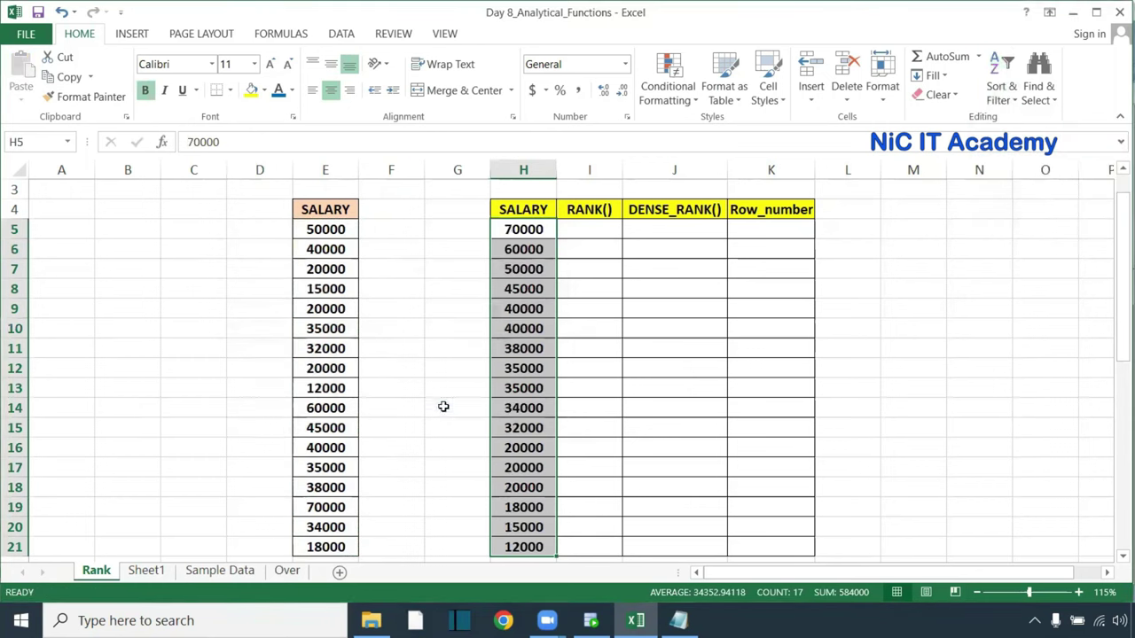
click(533, 237)
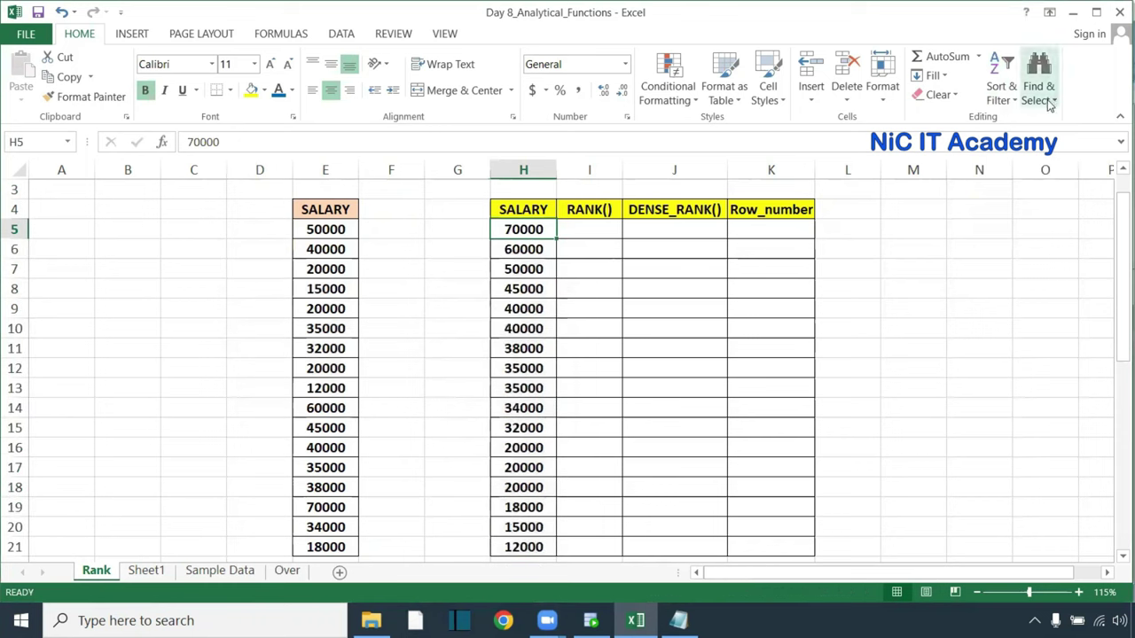
click(1010, 99)
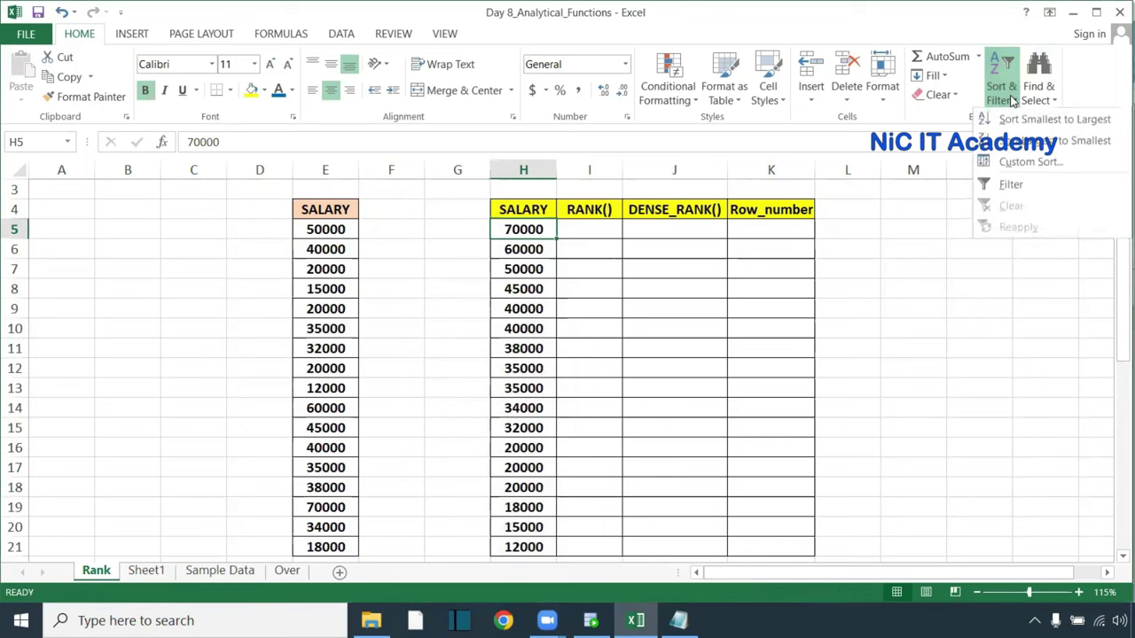
click(534, 233)
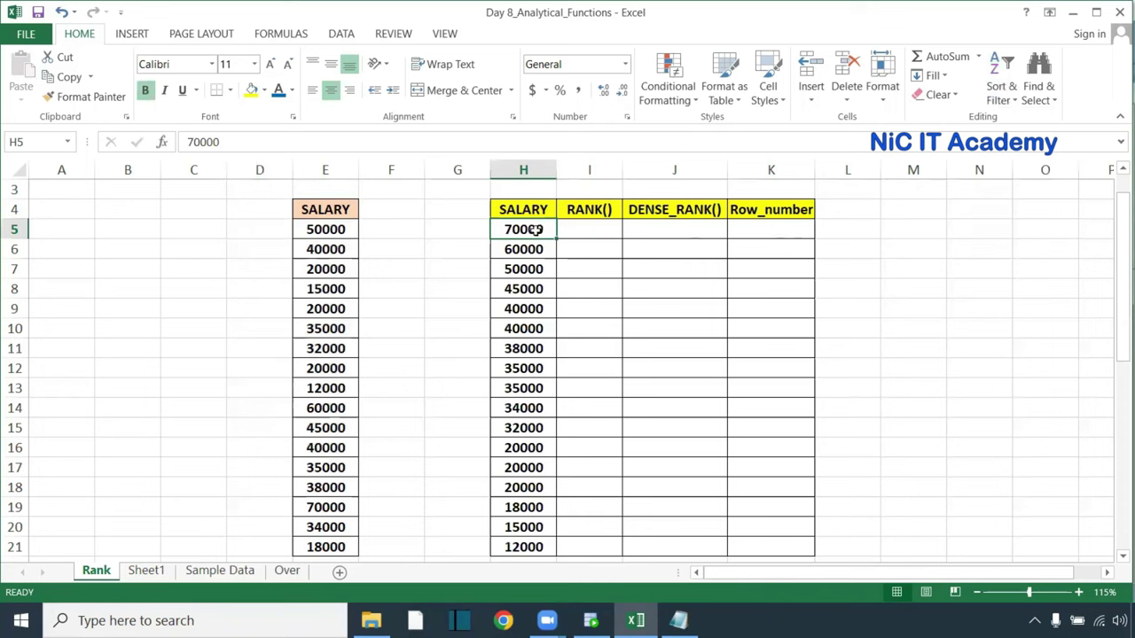
drag(534, 229, 505, 538)
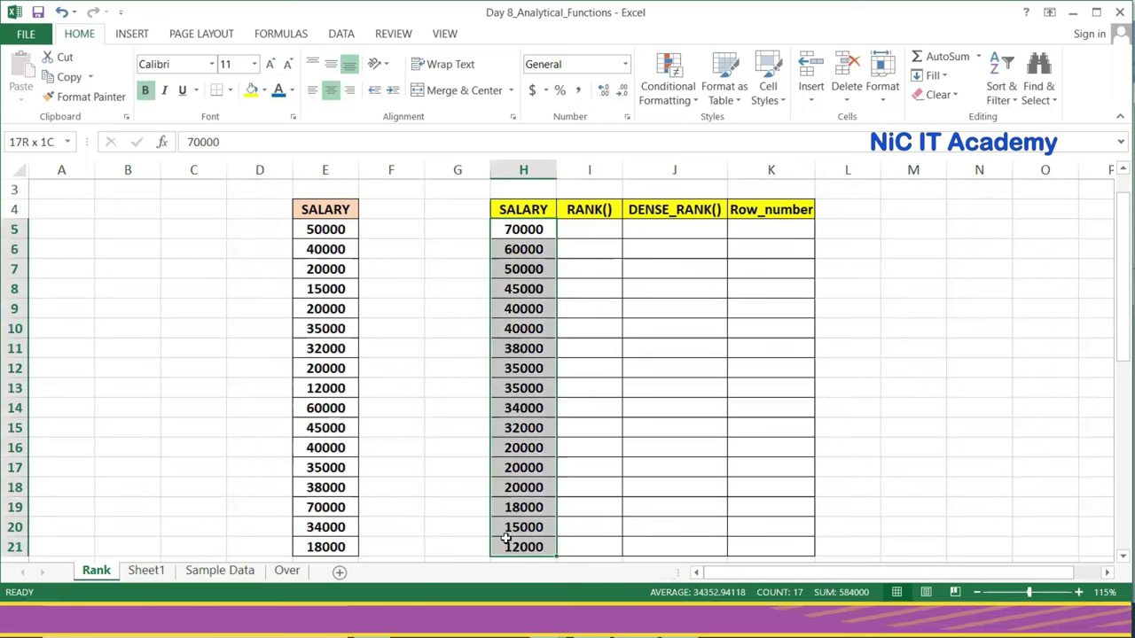
click(591, 229)
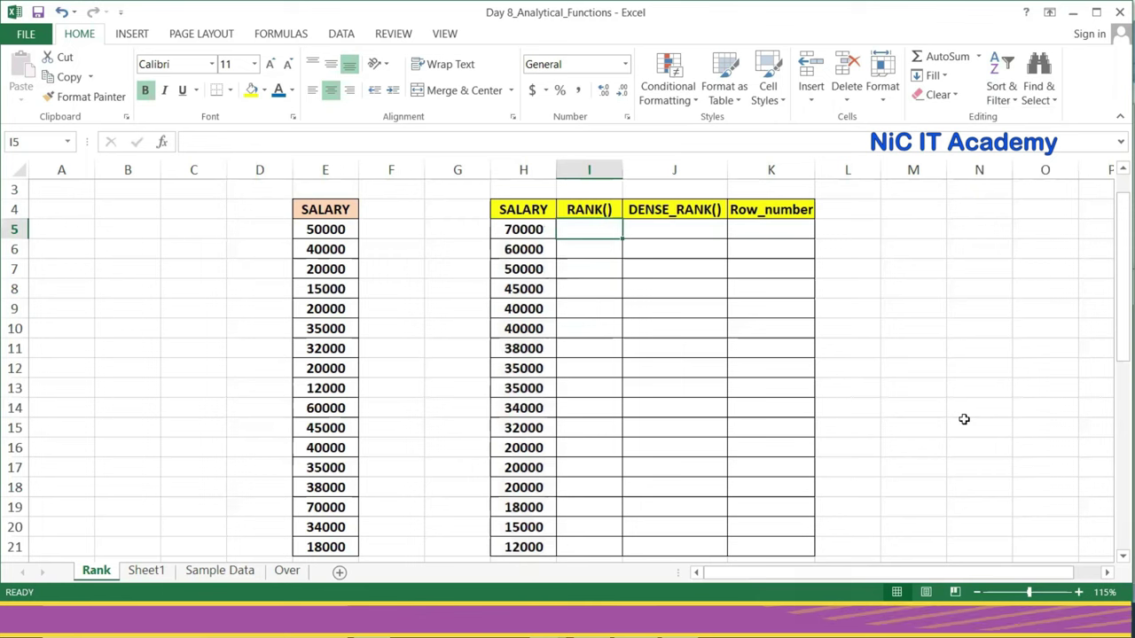
Enter ranks 1, 2, 3, 4, then a shared rank 5 for both 40000 salaries in I5:I10
text(1)
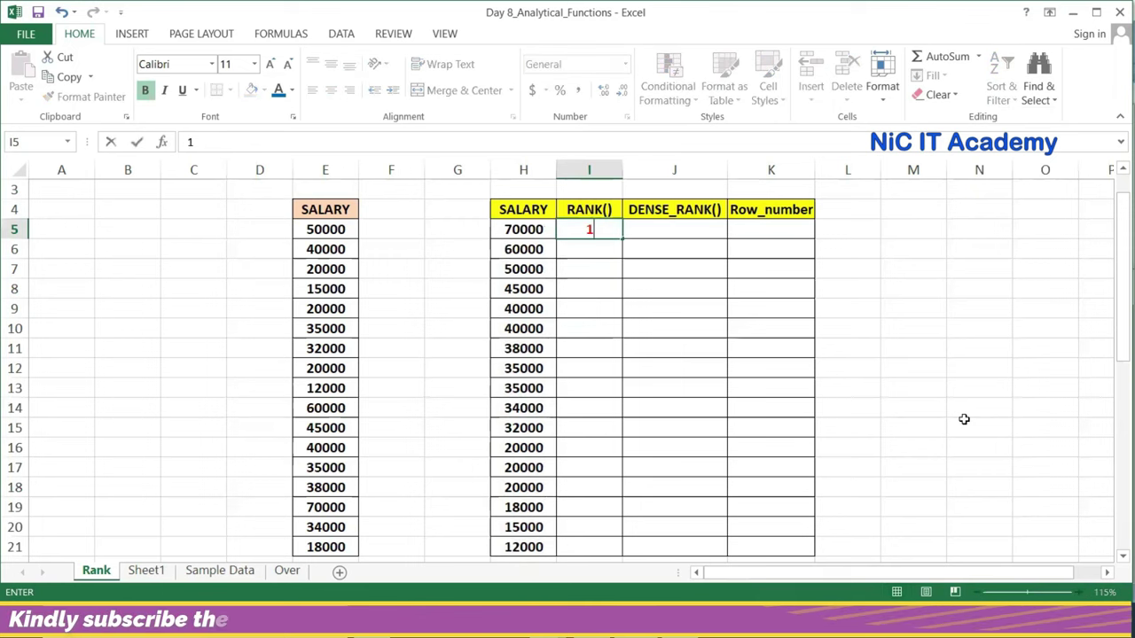
key(Return)
text(2)
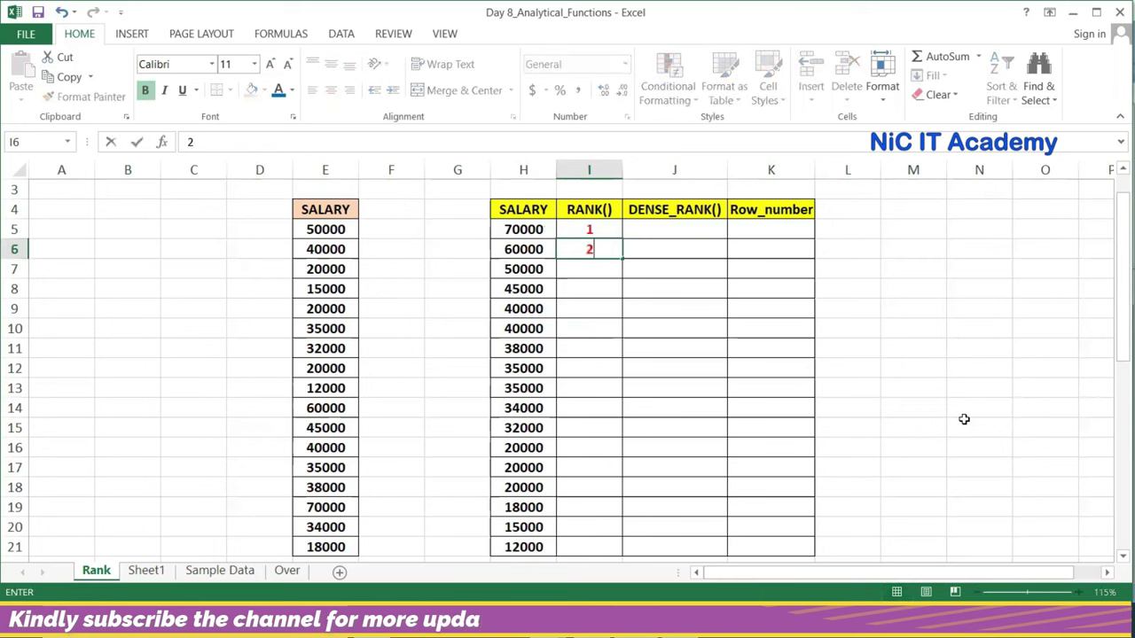
key(Return)
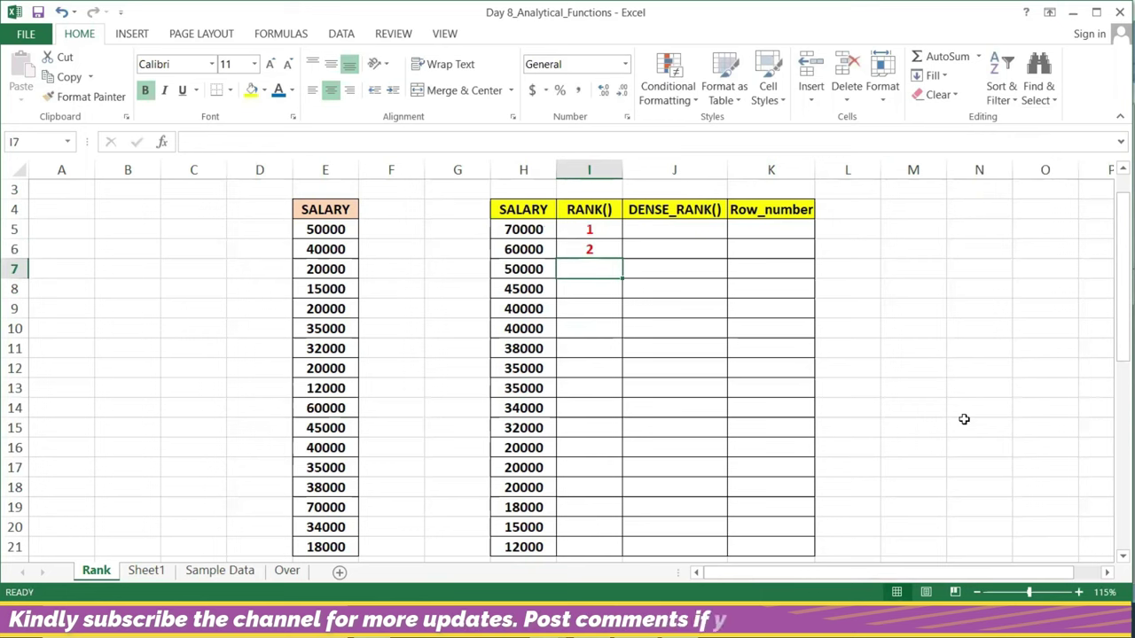
text(3)
key(Return)
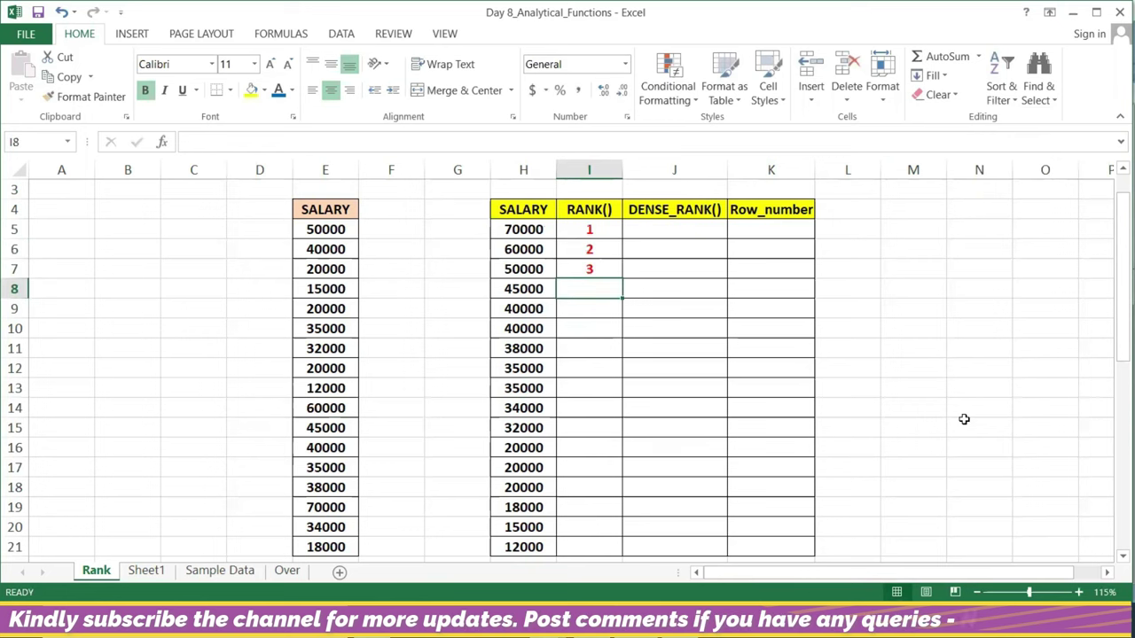
text(4)
key(Return)
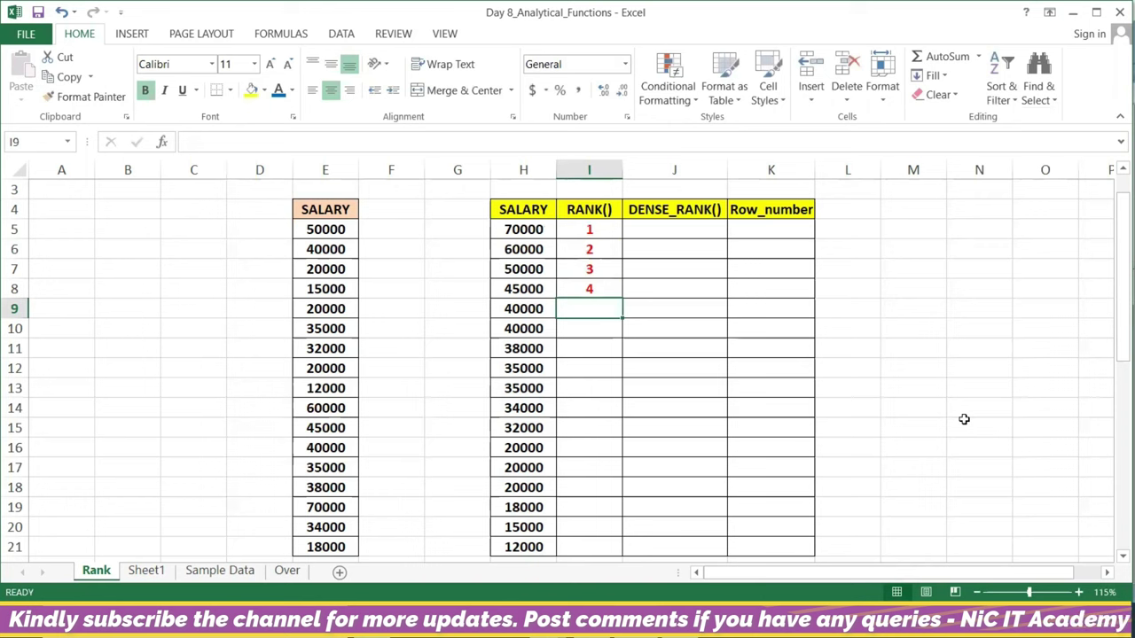
text(5)
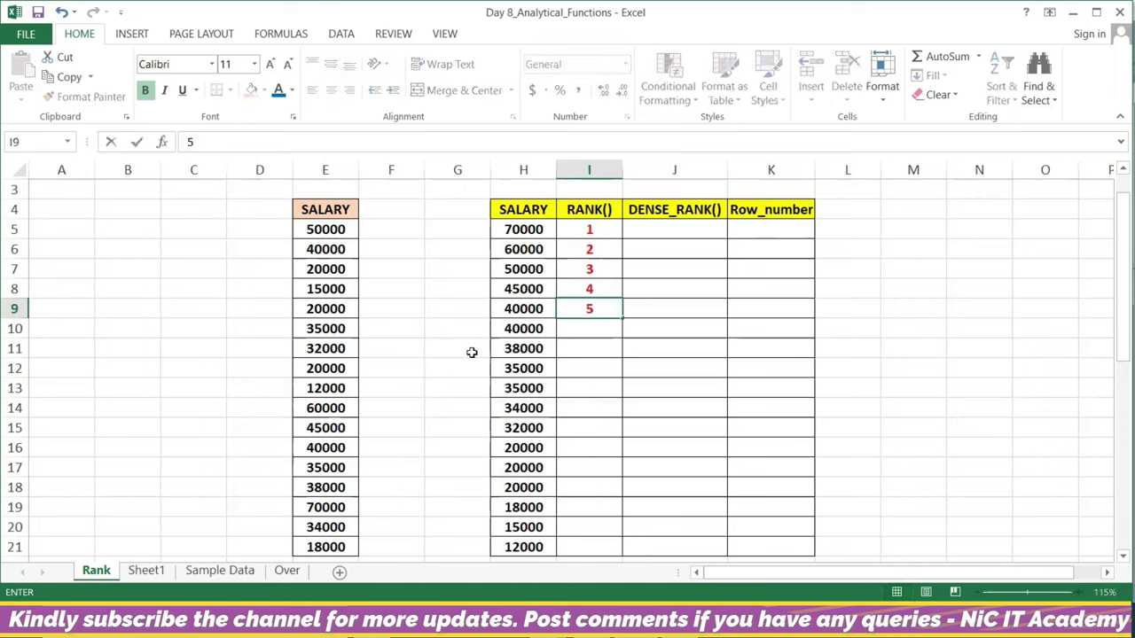
drag(508, 301, 543, 328)
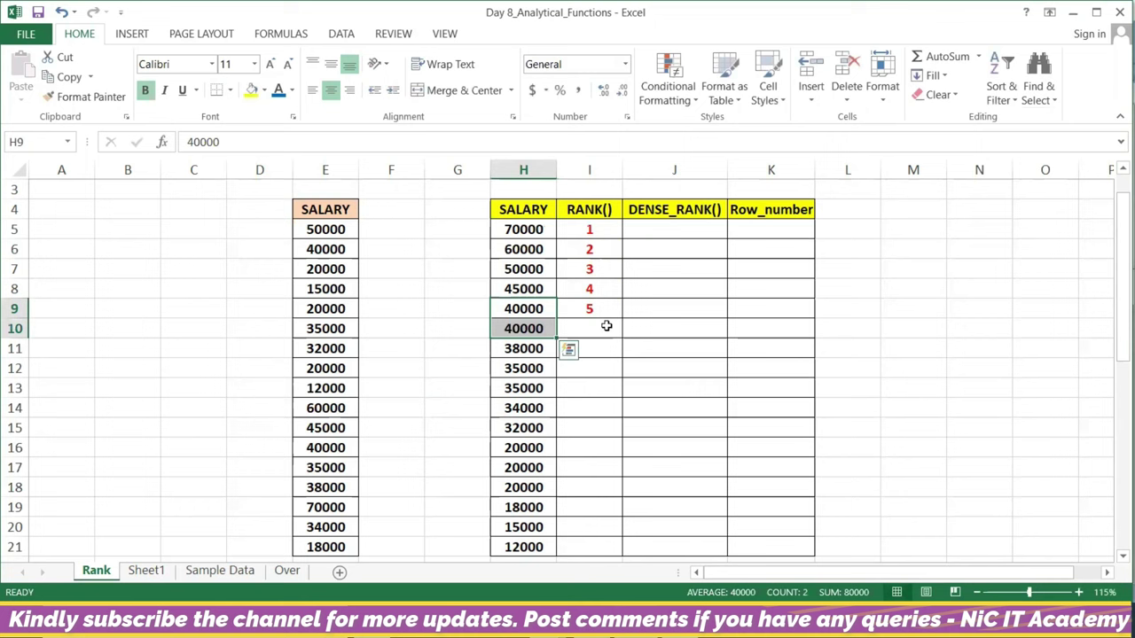
click(596, 328)
text(5)
key(Return)
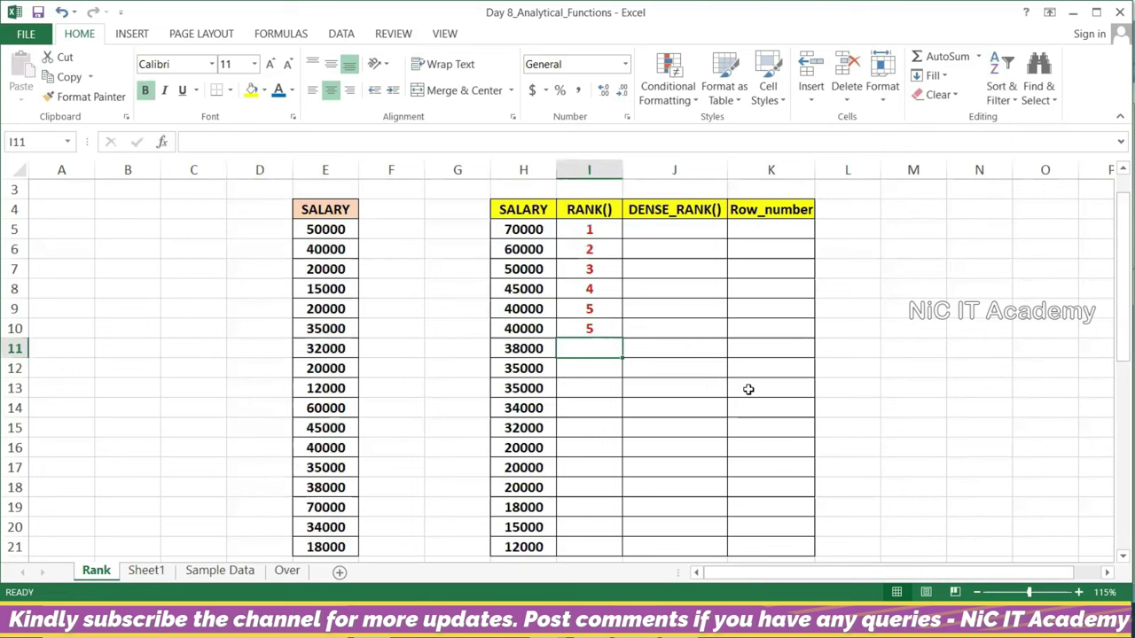
Enter rank 7 after the tie, showing the gap, then ranks 8 and 8 in I12:I13
text(7)
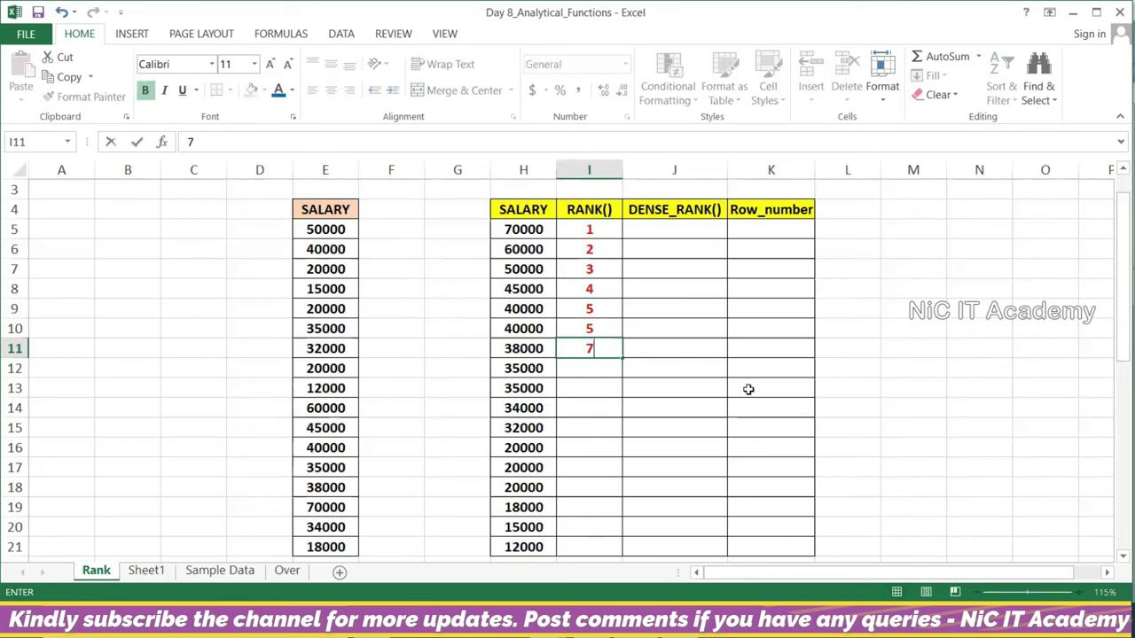
drag(527, 309, 527, 327)
drag(601, 309, 605, 329)
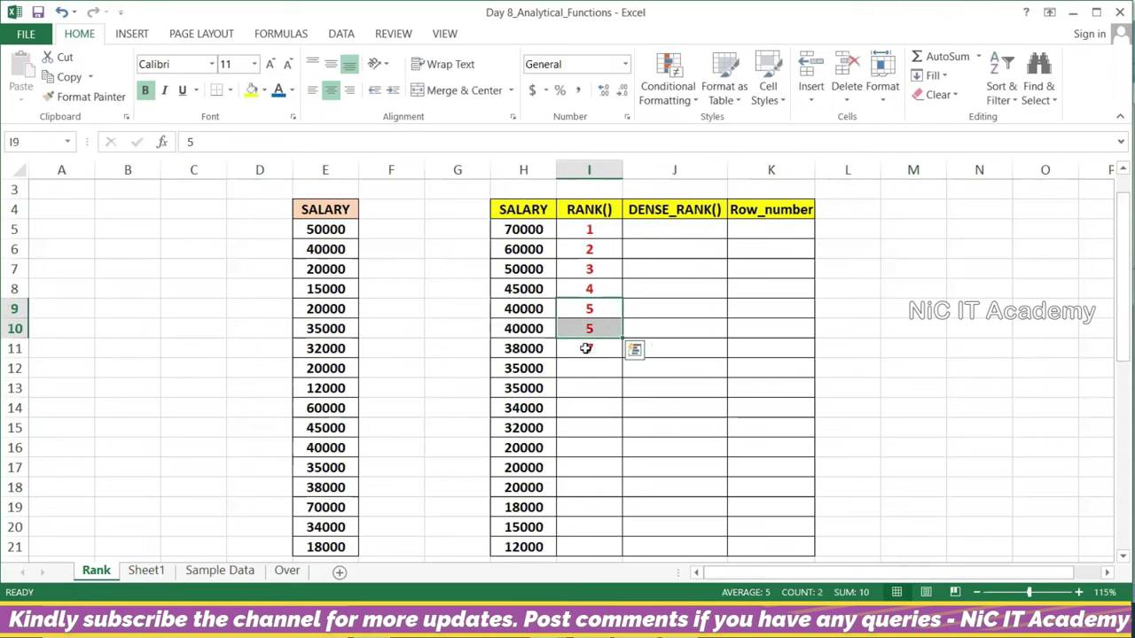
click(589, 349)
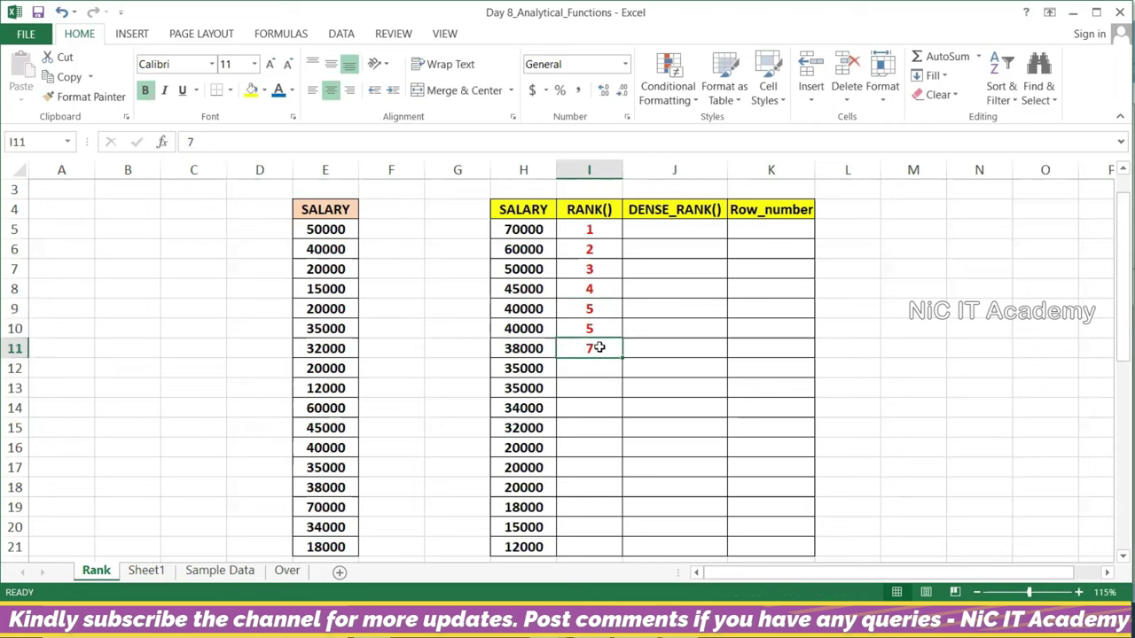
click(602, 316)
drag(602, 316, 604, 350)
click(597, 368)
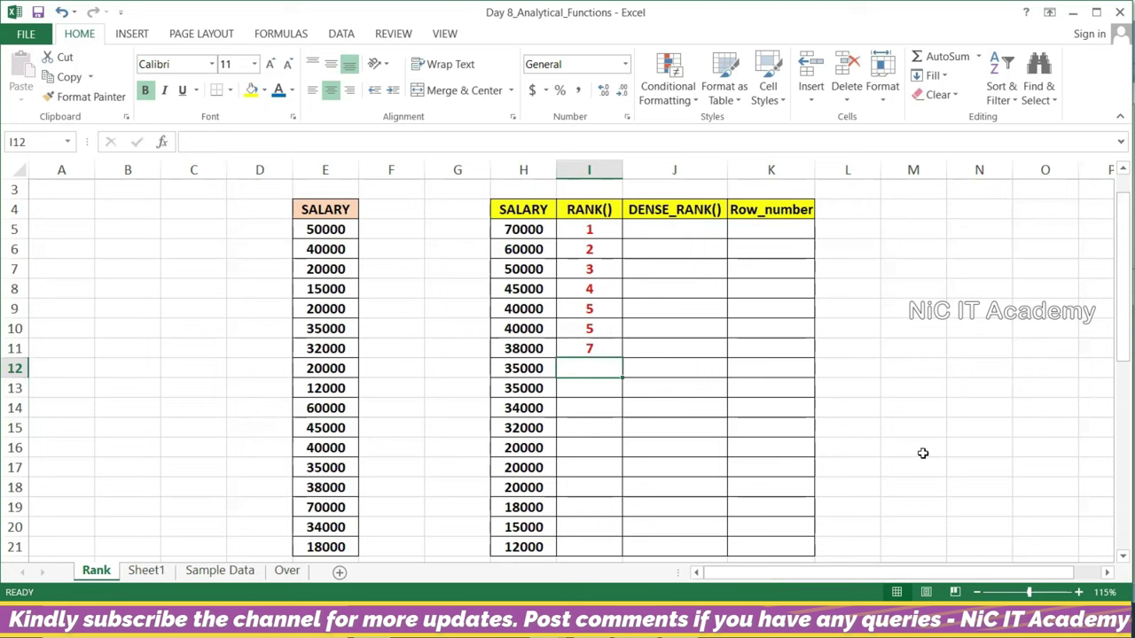
text(8)
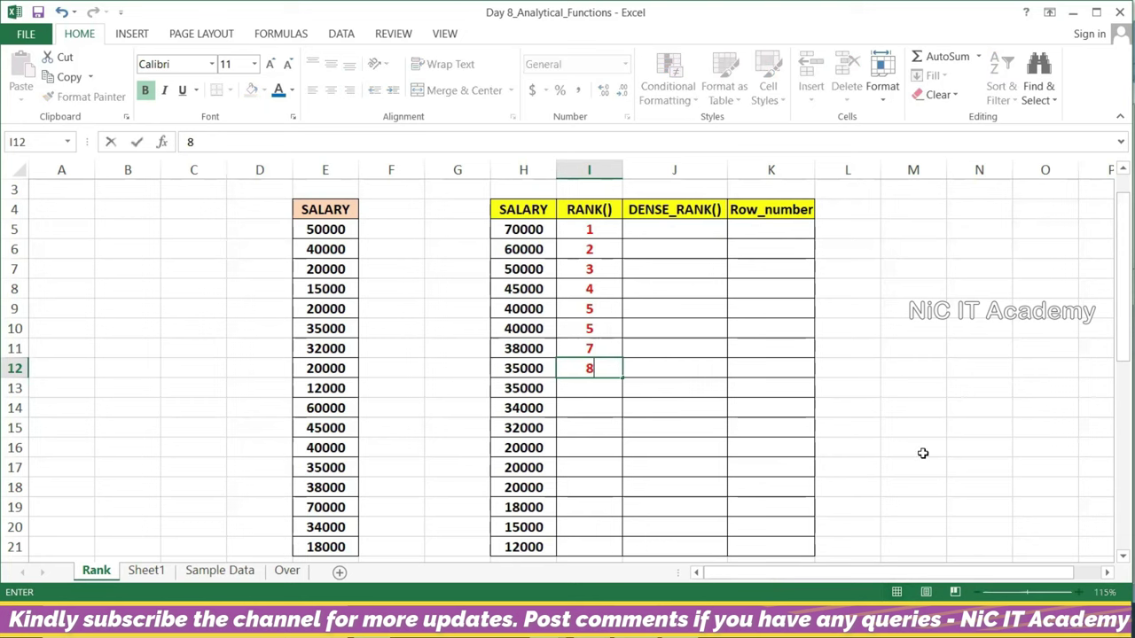
key(Return)
text(8)
key(Return)
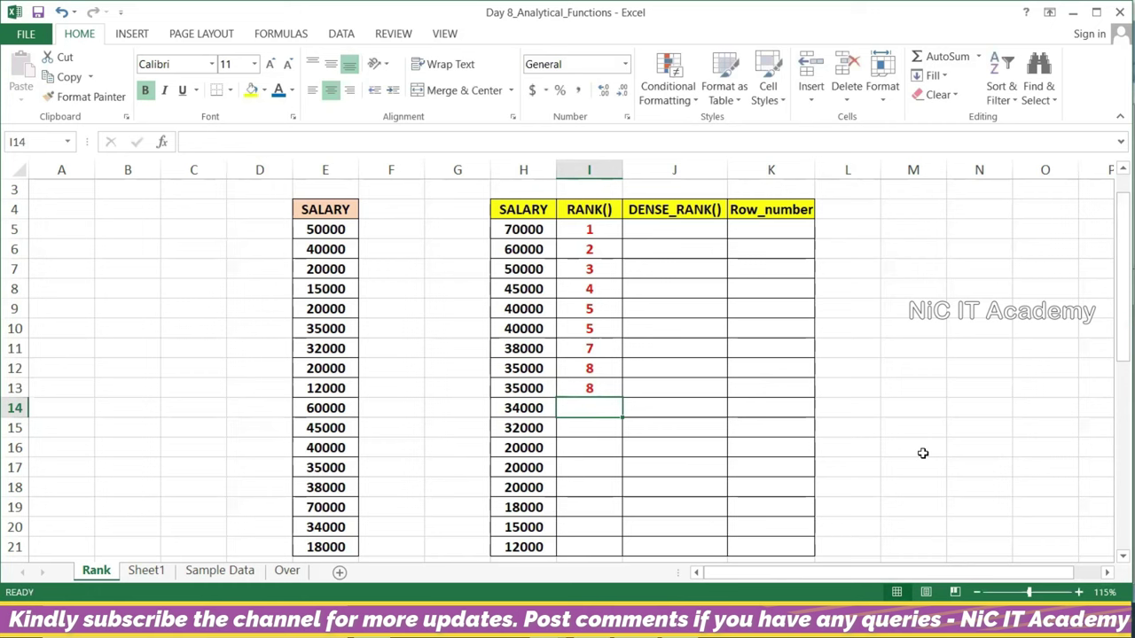
Enter ranks 10, 11, and 12 three times for the tied 20000 salaries
text(10)
key(Return)
text(11)
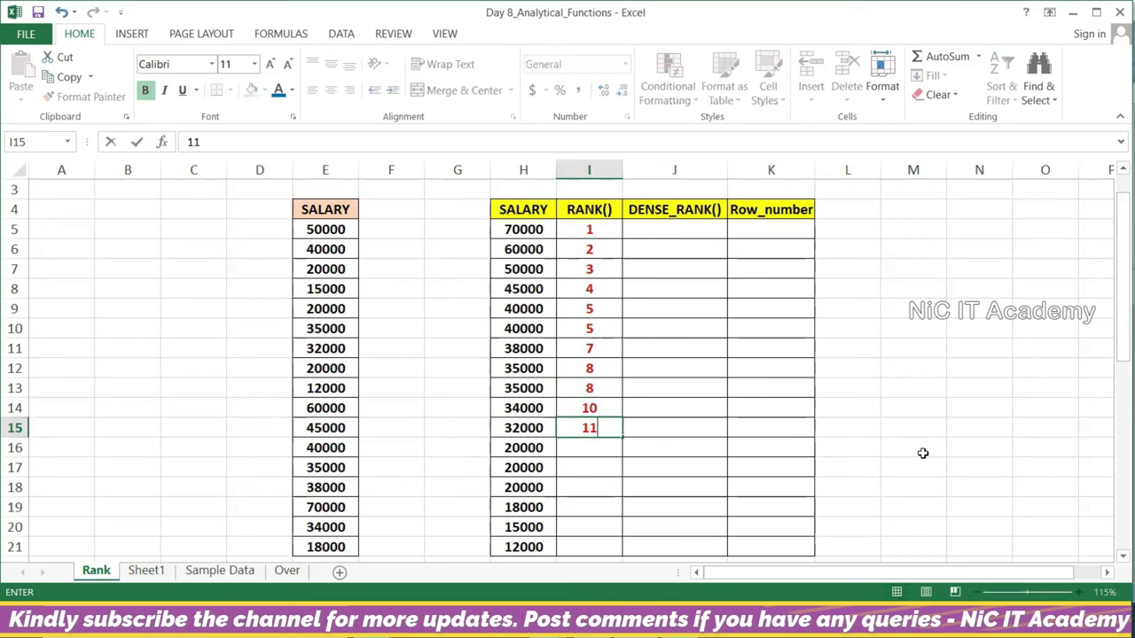
key(Return)
text(12)
key(Return)
text(12)
key(Return)
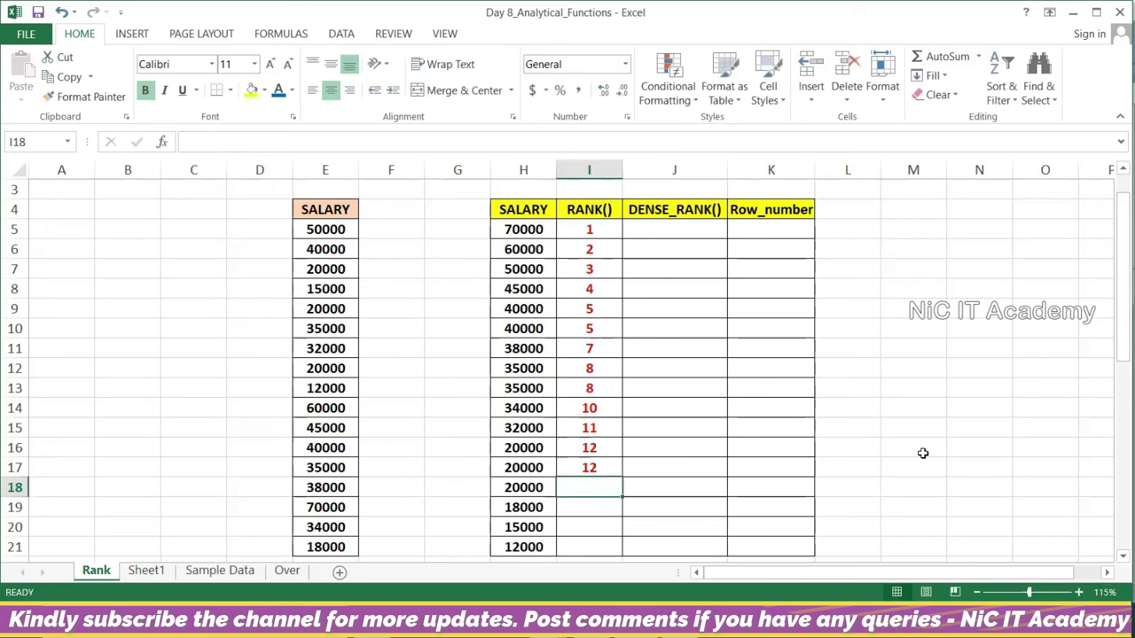
text(12)
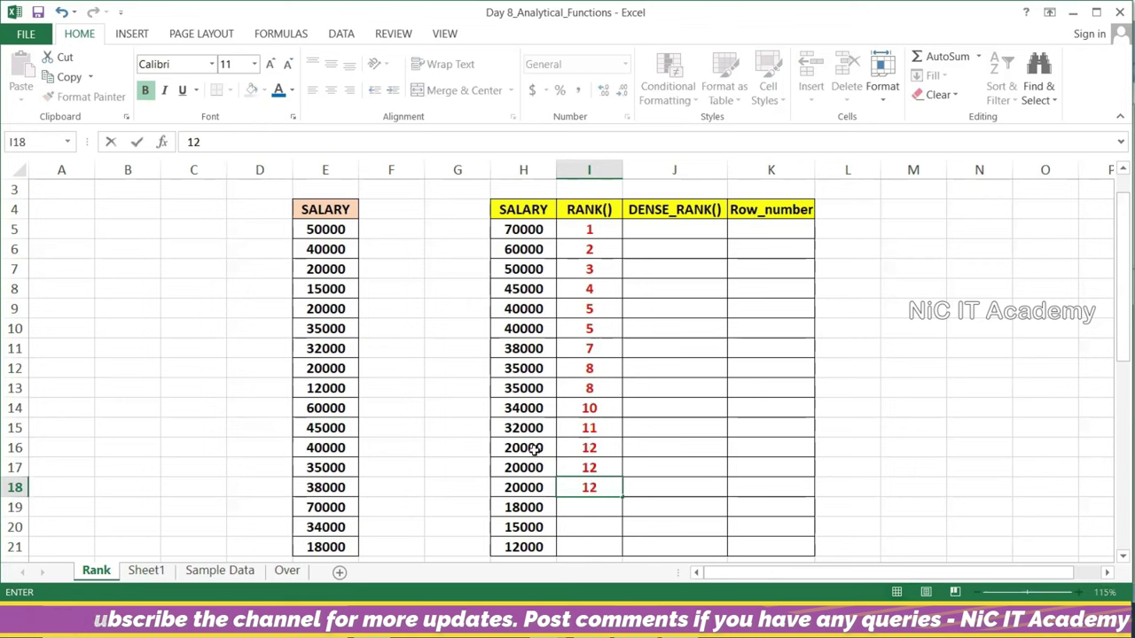
drag(532, 448, 532, 487)
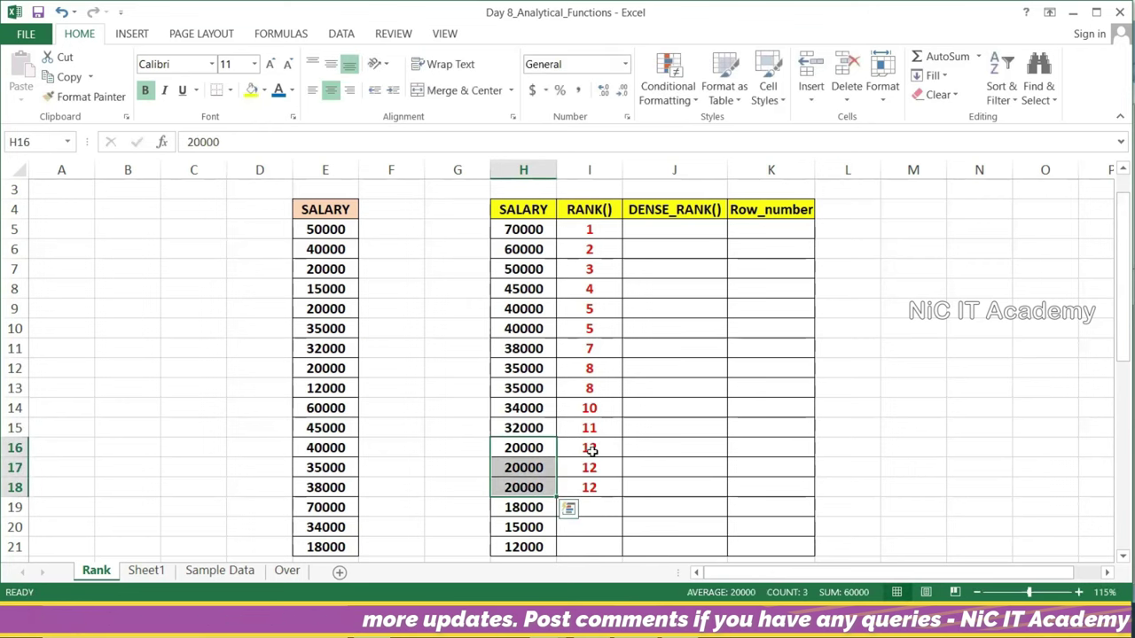
drag(601, 448, 592, 492)
Finish with ranks 15, 16, 17 in I19:I21 and select the completed RANK() values
click(595, 513)
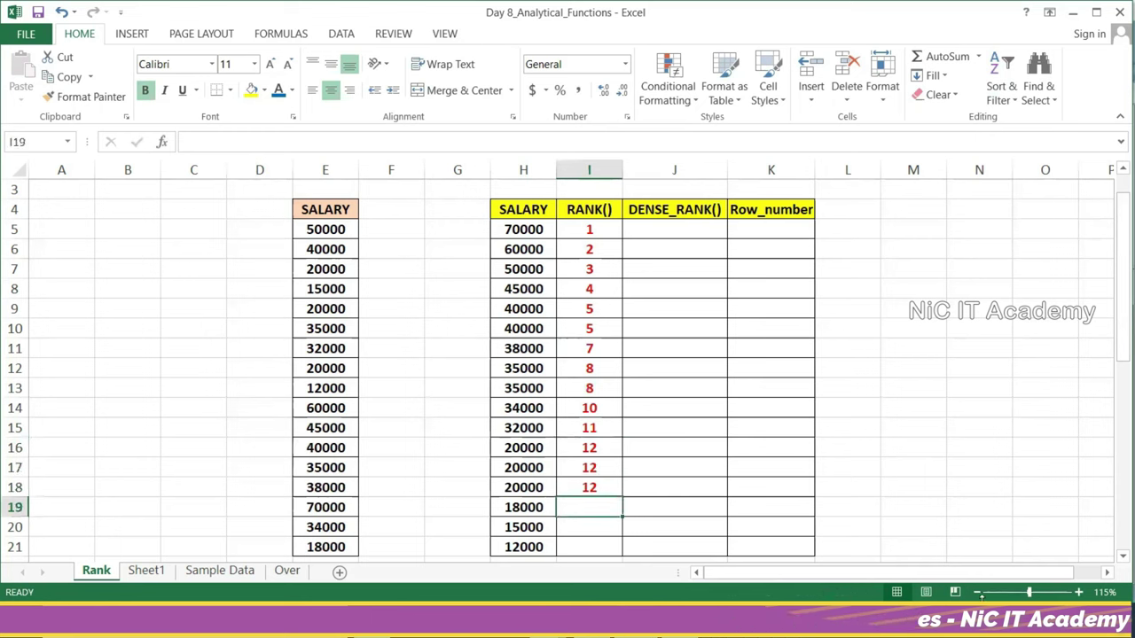
text(15)
key(Return)
text(16)
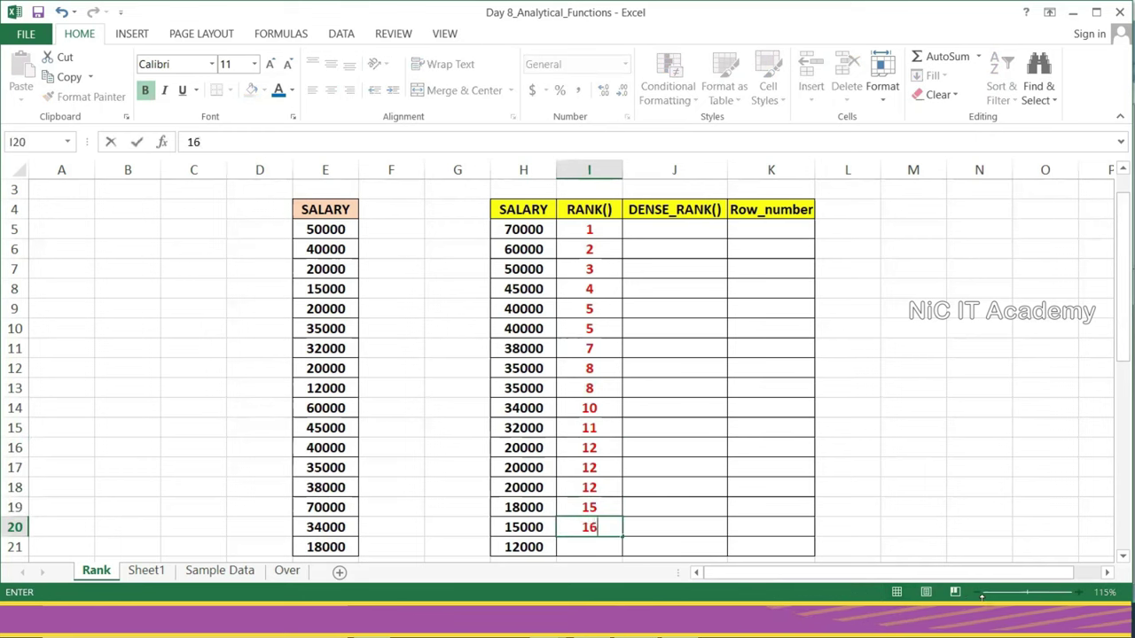
key(Return)
text(17)
key(Return)
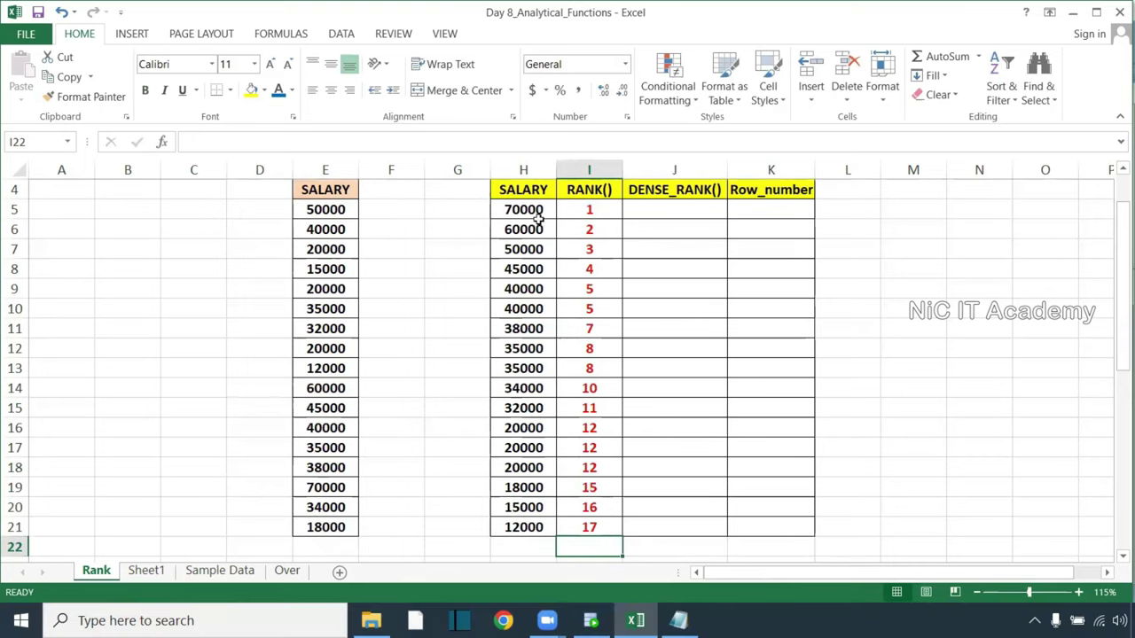
drag(588, 209, 577, 527)
scroll(674, 232, up, 1)
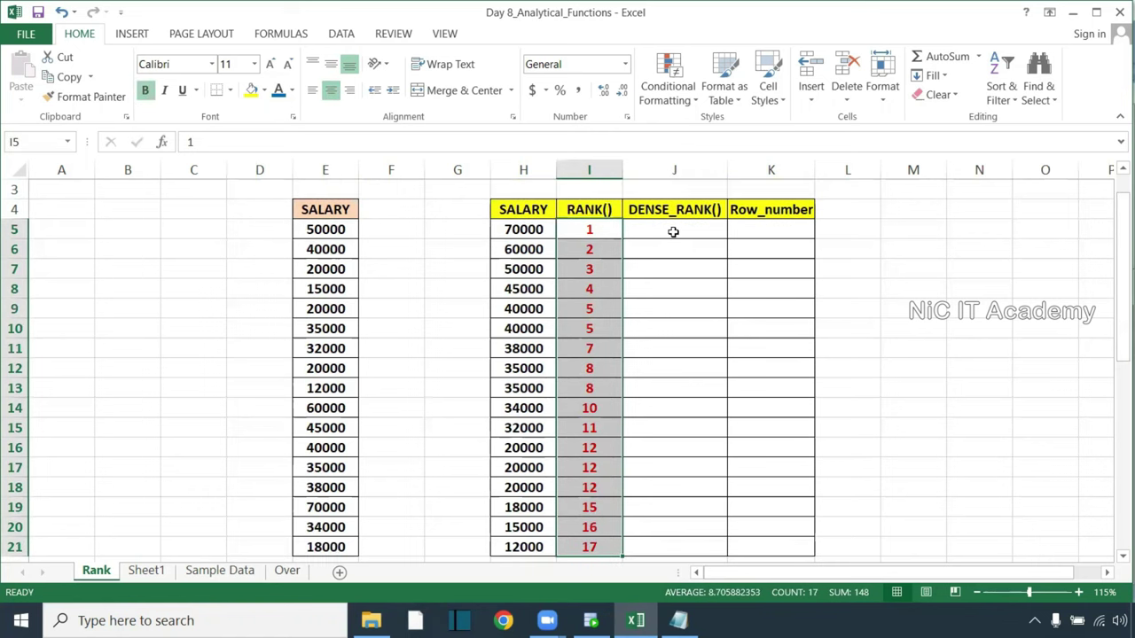
Start DENSE_RANK() with 1 and 2 in J5:J6, comparing against the first RANK() values
click(674, 233)
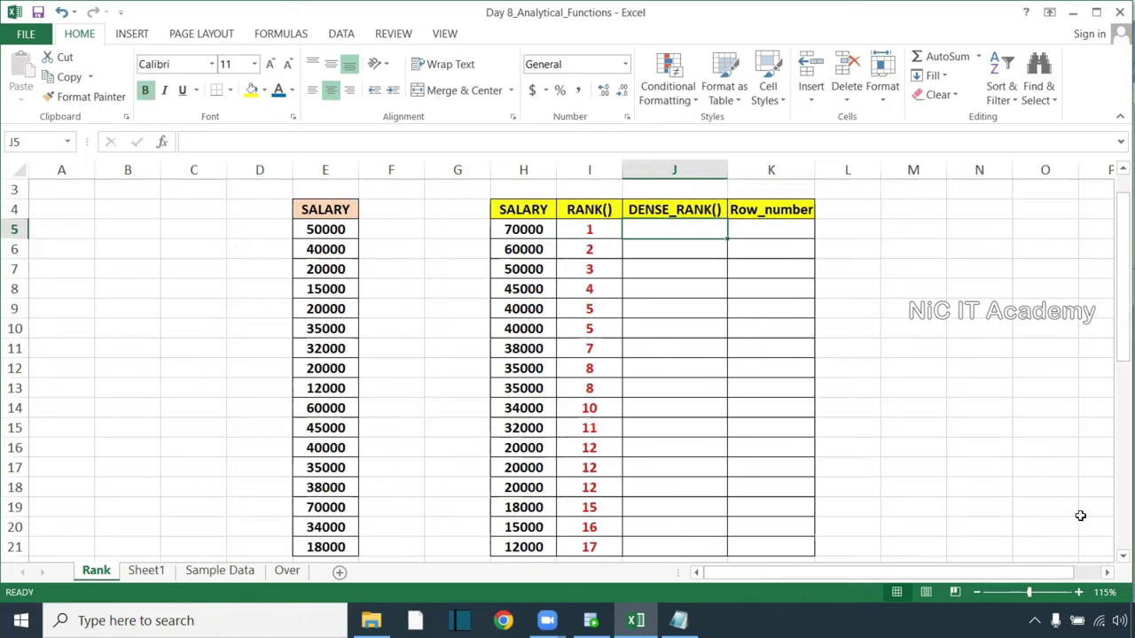
text(1)
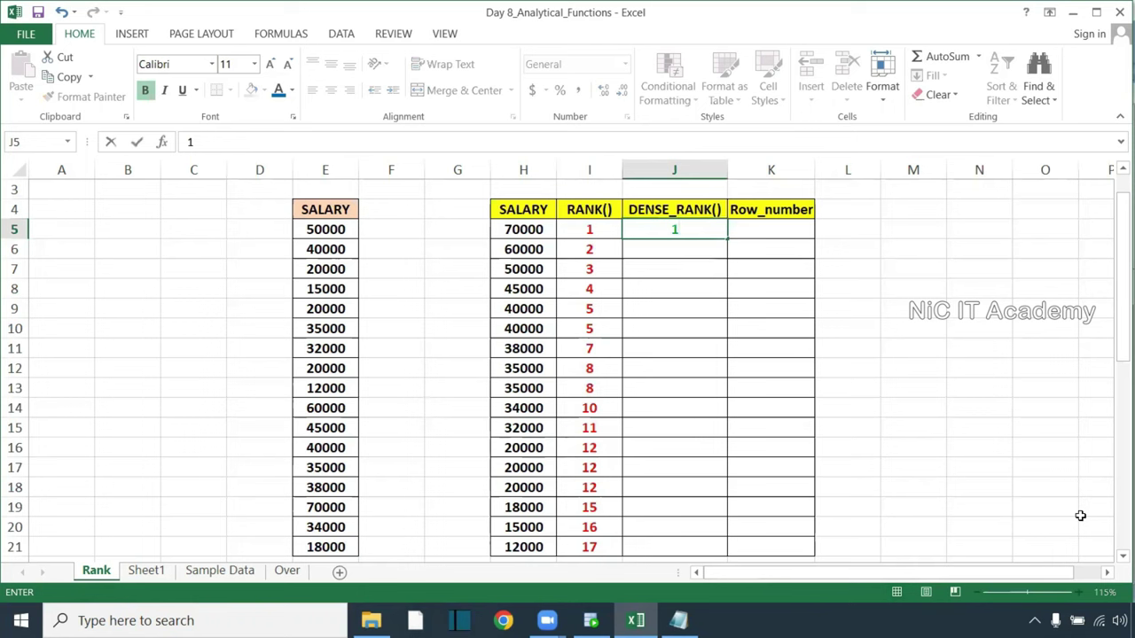
key(Return)
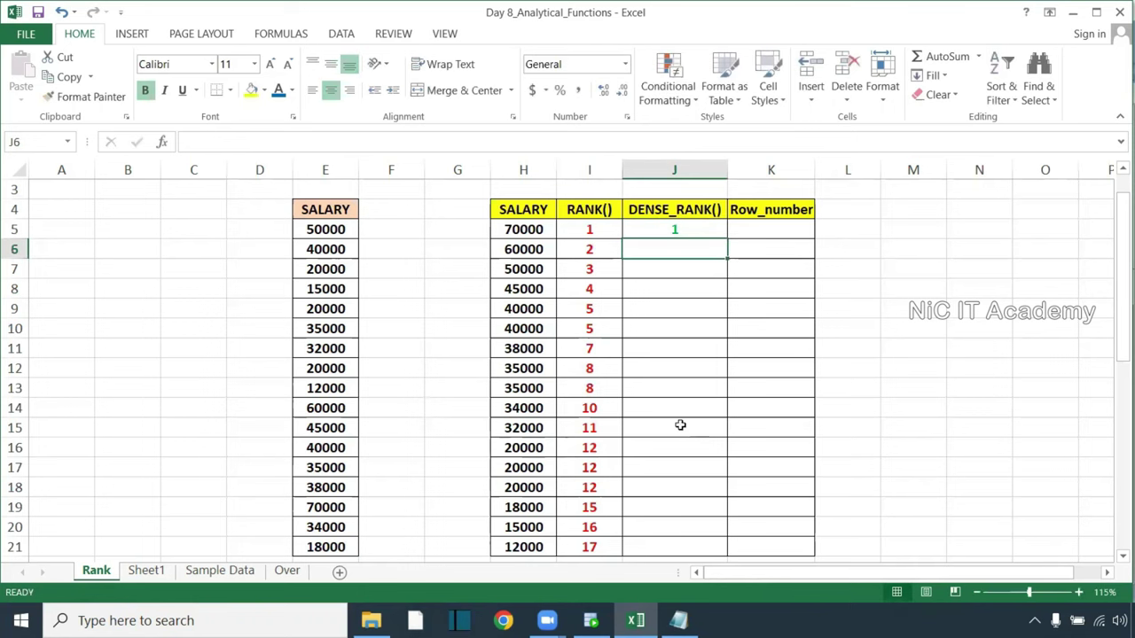
click(600, 320)
drag(600, 315, 598, 229)
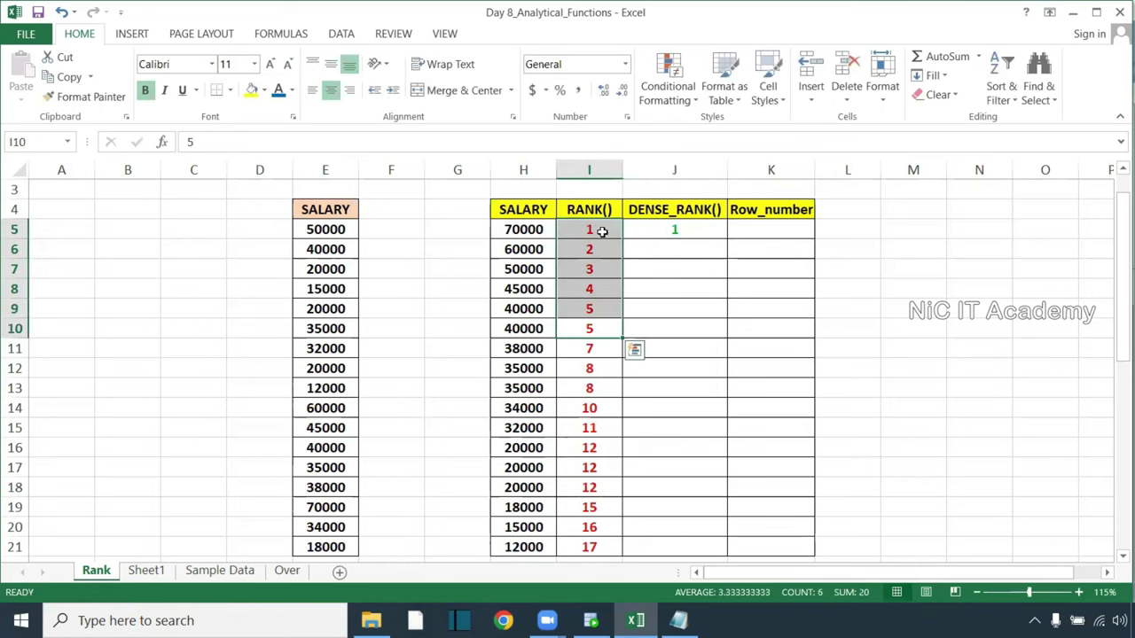
click(679, 245)
text(2)
key(Return)
Enter dense ranks 3, 4, 5 and a shared 5 for the tied 40000 salaries
text(3)
key(Return)
text(4)
key(Return)
text(5)
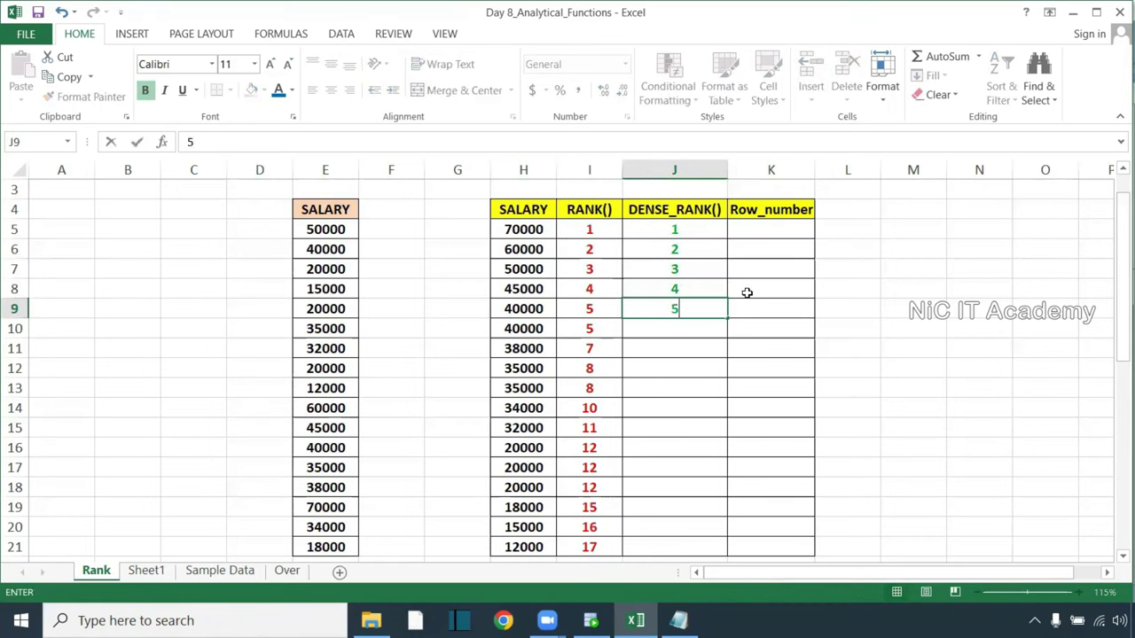
key(Return)
text(5)
key(Return)
drag(507, 314, 511, 328)
drag(671, 325, 672, 326)
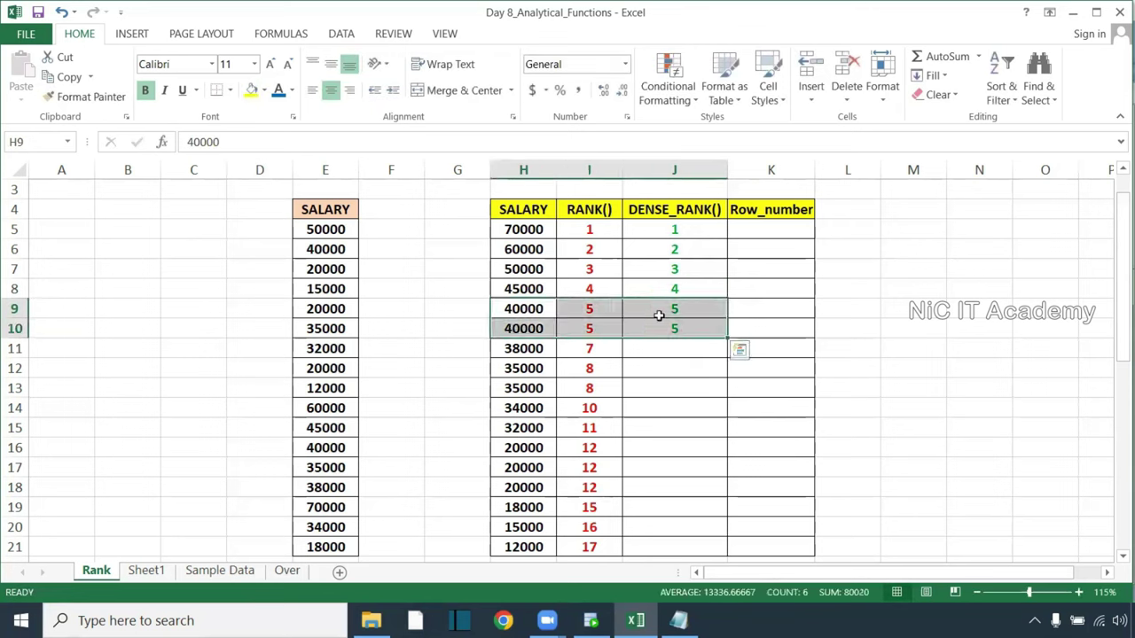
click(664, 347)
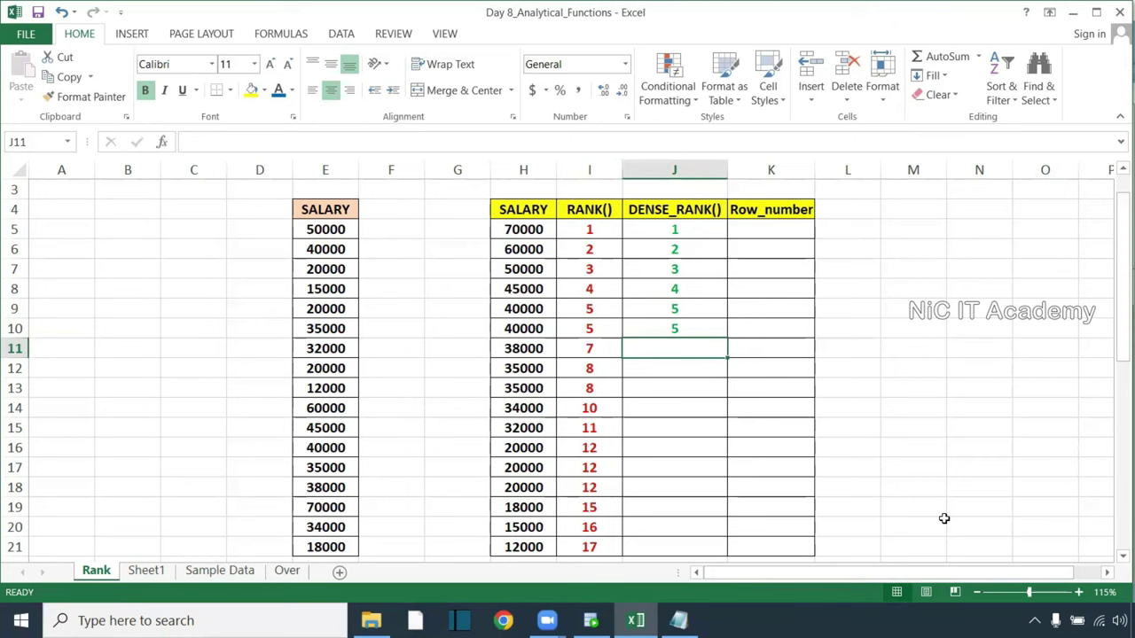
Continue the dense ranks with 6, 7, 7, 8, 9 and 10
text(6)
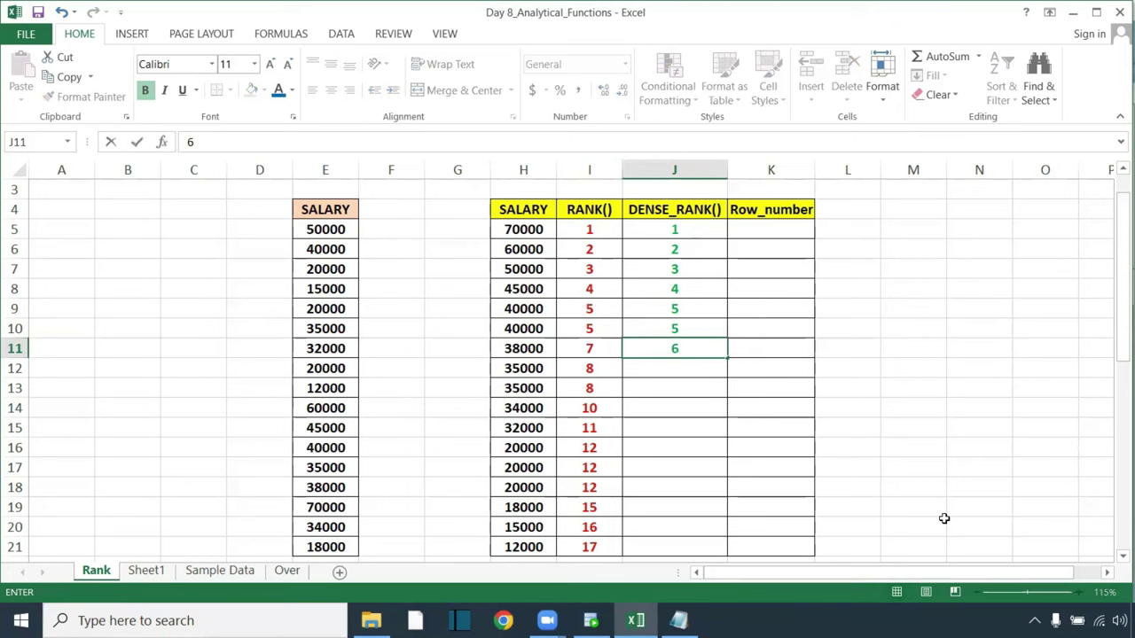
key(Return)
text(7)
key(Return)
text(7)
key(Return)
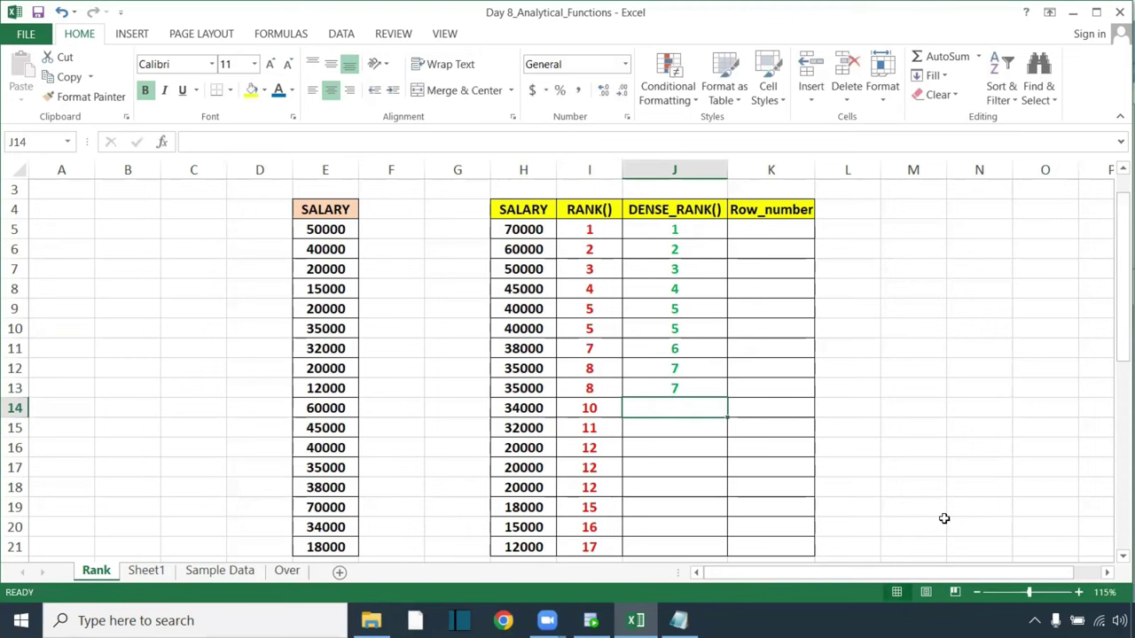
text(8)
key(Return)
text(9)
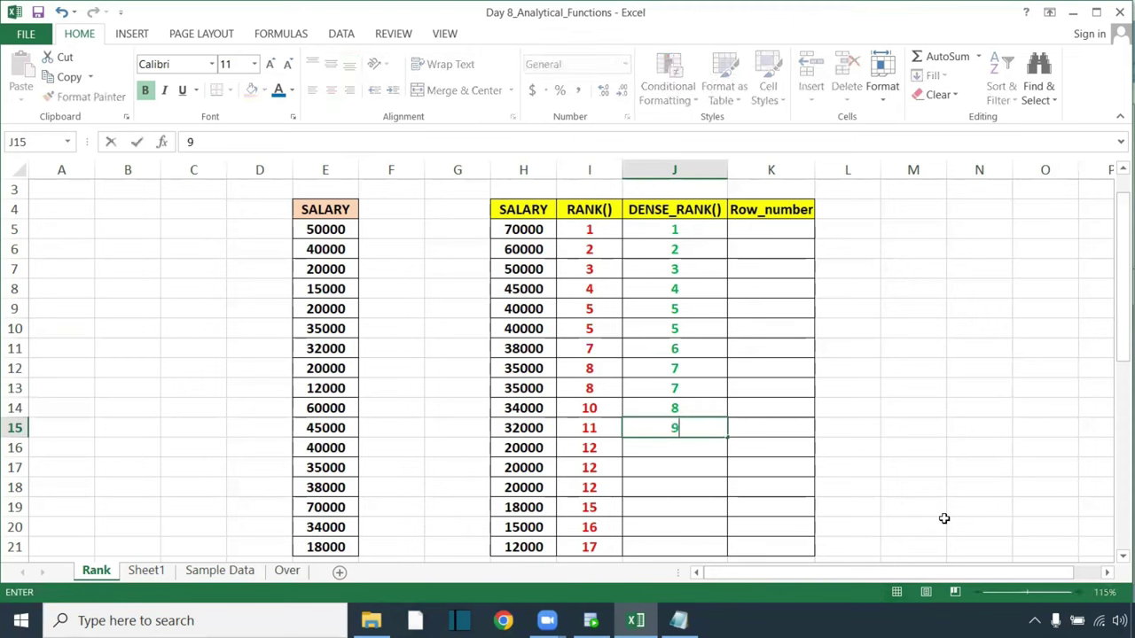
key(Return)
text(10)
key(Return)
Finish with 10, 10, 11, 12, 13 and review the completed DENSE_RANK() column
text(10)
key(Return)
text(10)
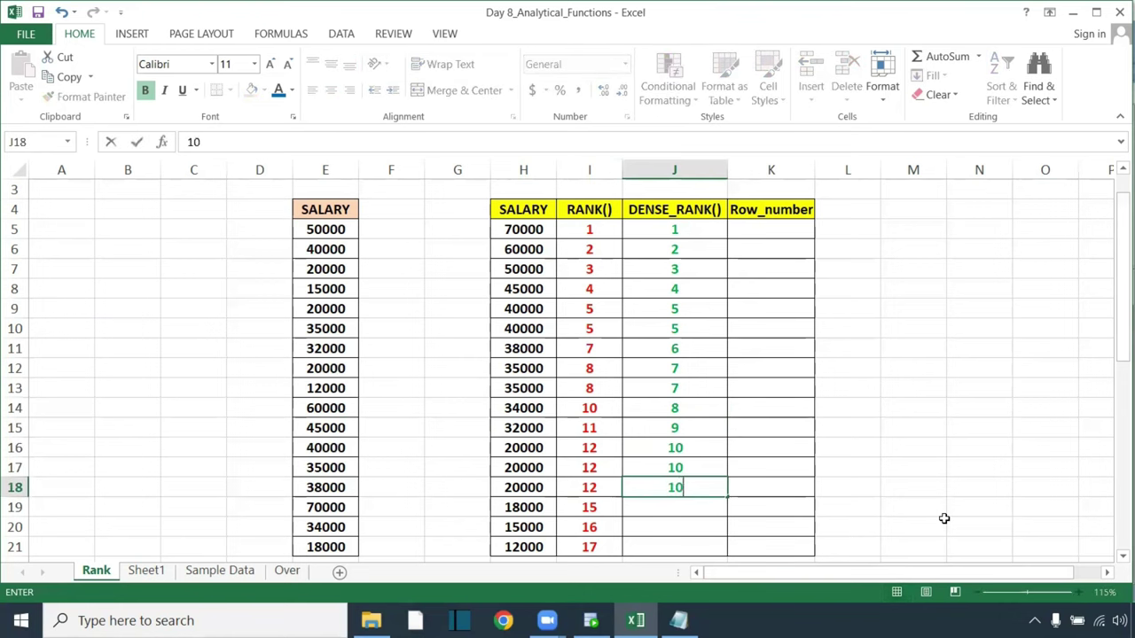
key(Return)
text(11)
key(Return)
text(12)
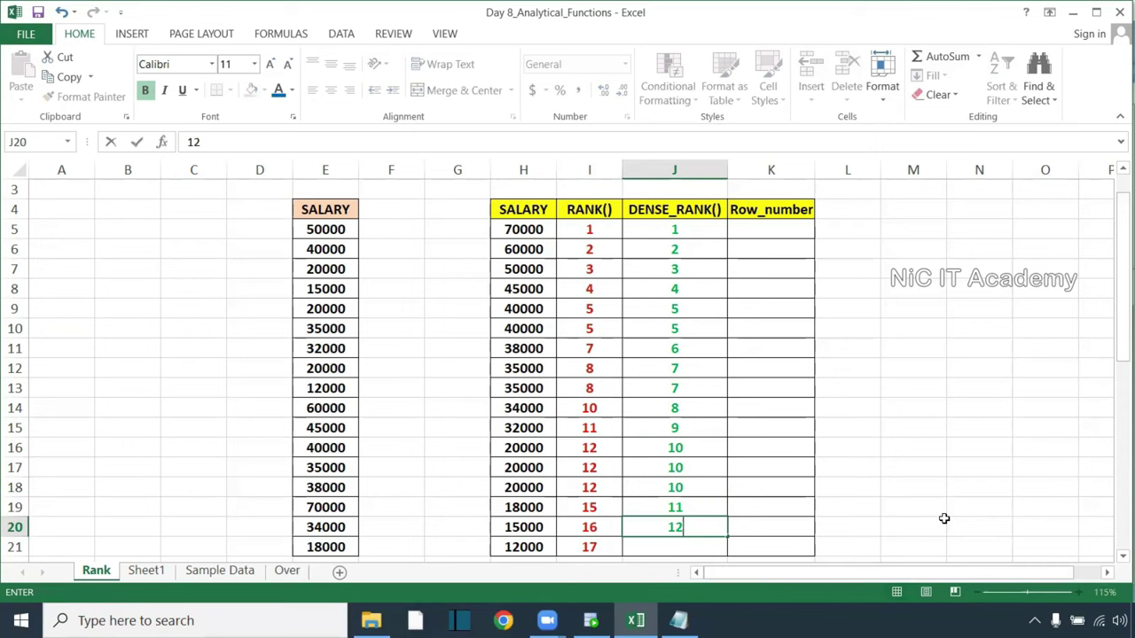
key(Return)
text(13)
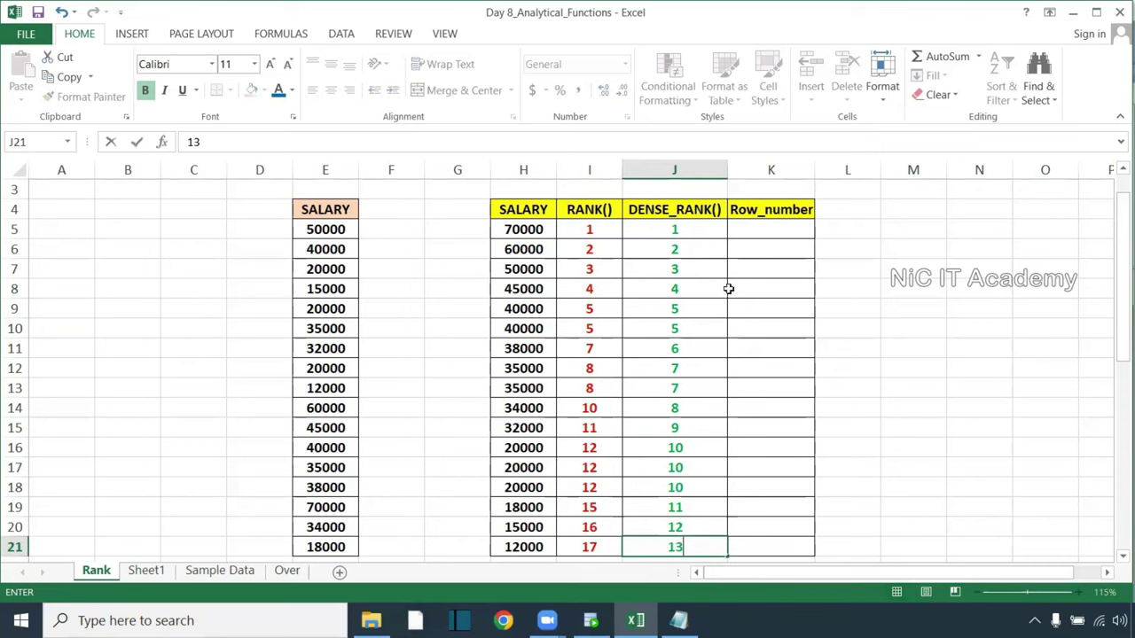
drag(674, 228, 649, 538)
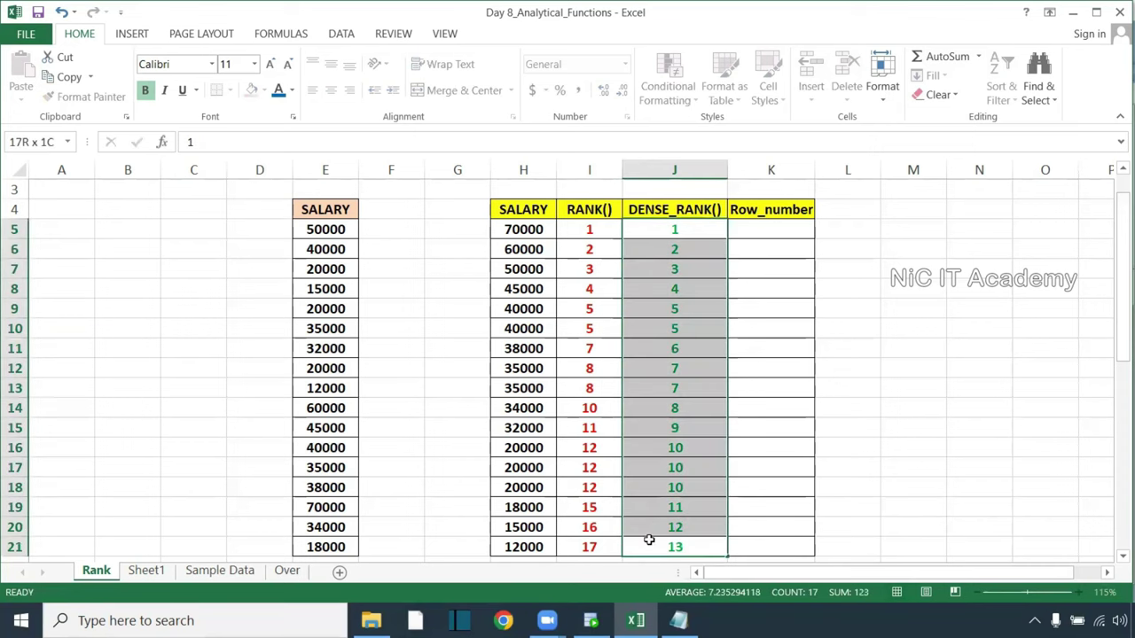
click(789, 232)
Enter 1, 2, 3 in K5:K7 and fill the Row_number series down to 17 at K21
text(1)
key(Return)
text(2)
key(Return)
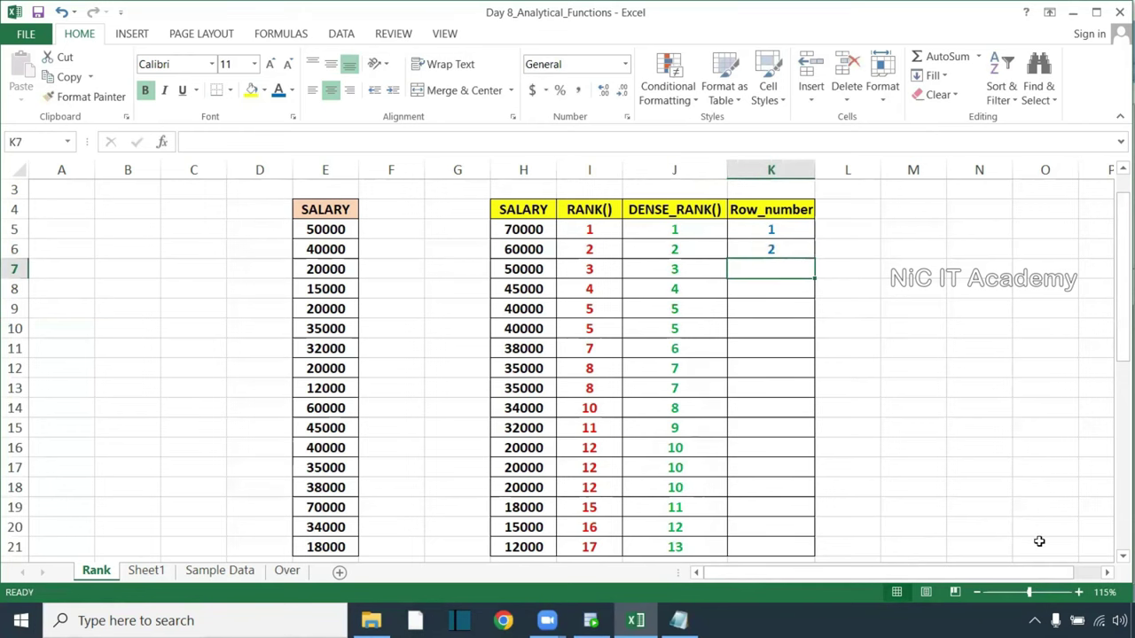
text(3)
click(863, 391)
drag(772, 233, 810, 559)
click(914, 468)
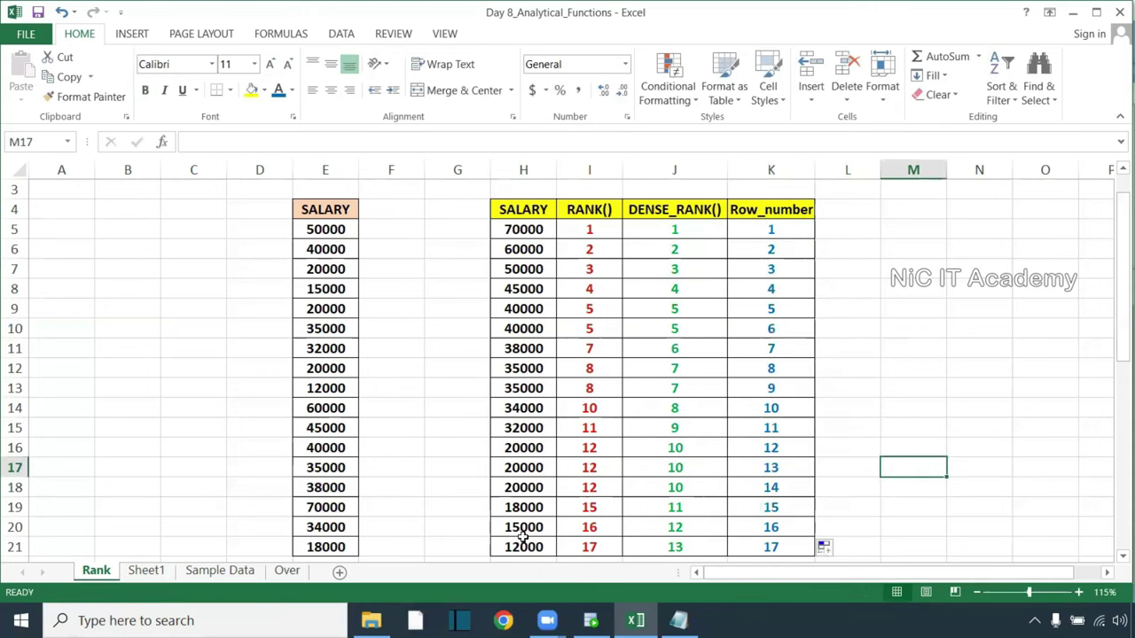
drag(489, 543, 843, 543)
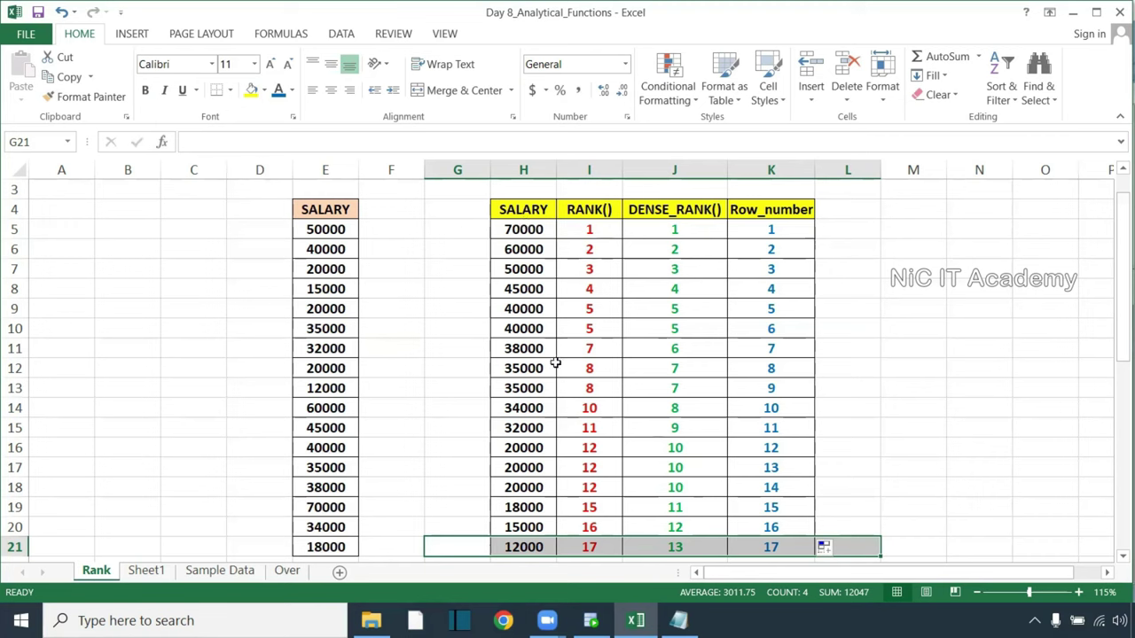
drag(480, 409, 781, 406)
drag(820, 335, 828, 205)
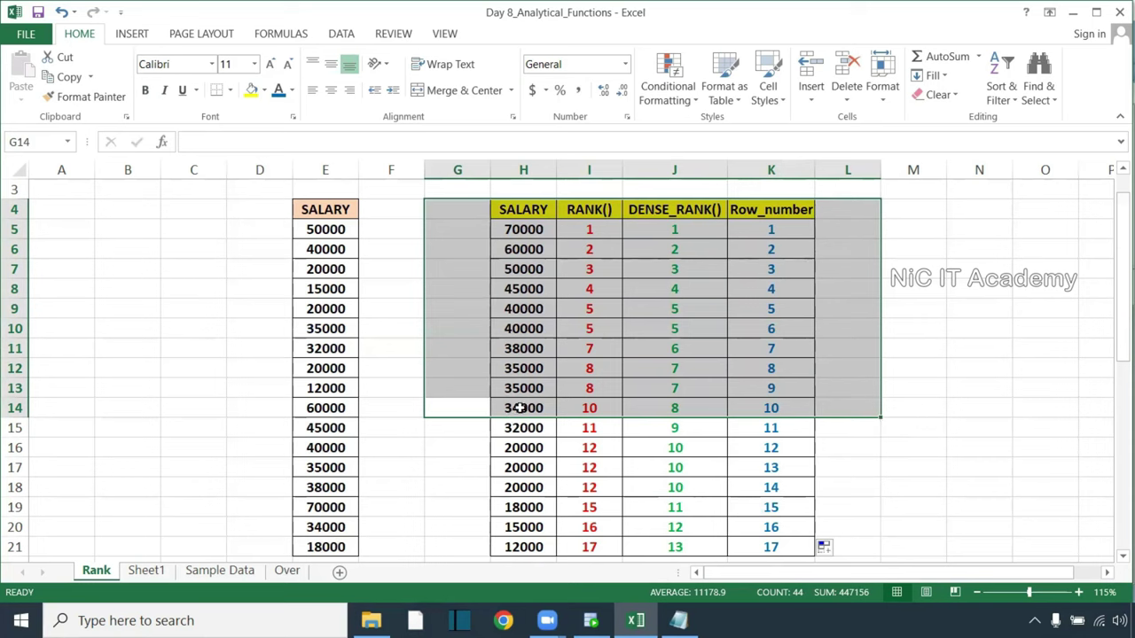
click(594, 406)
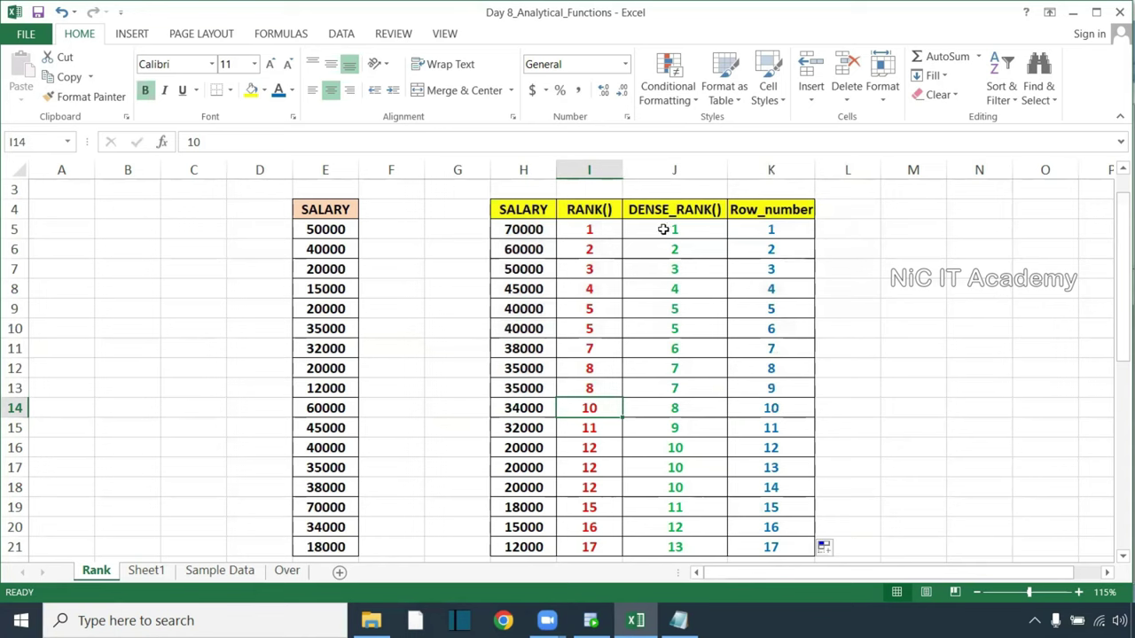
drag(663, 230, 670, 489)
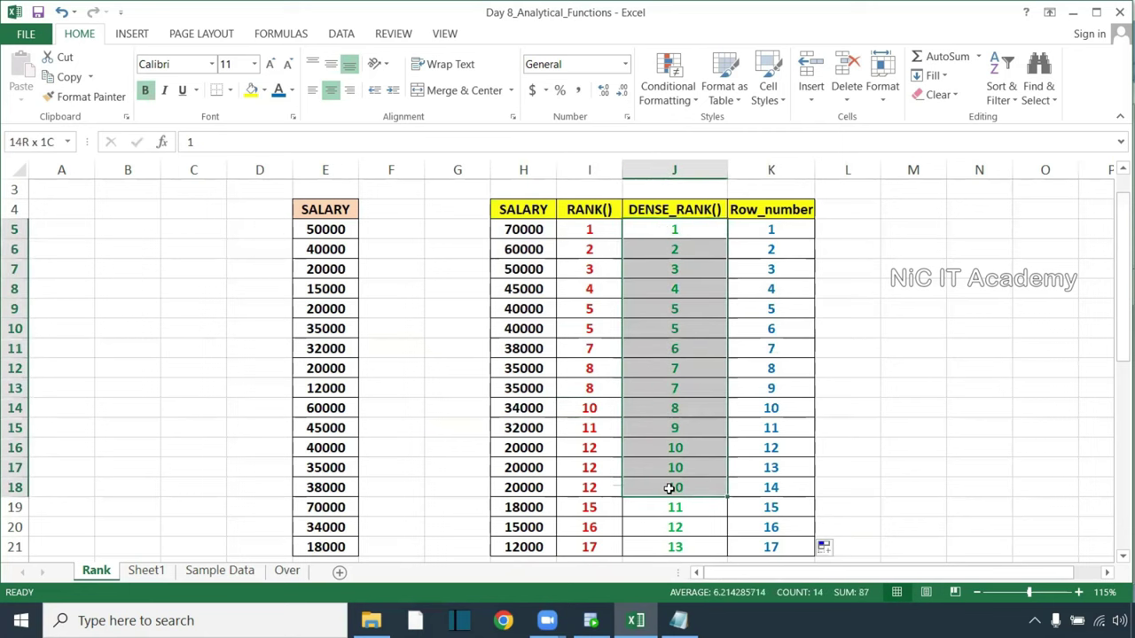
drag(689, 209, 523, 492)
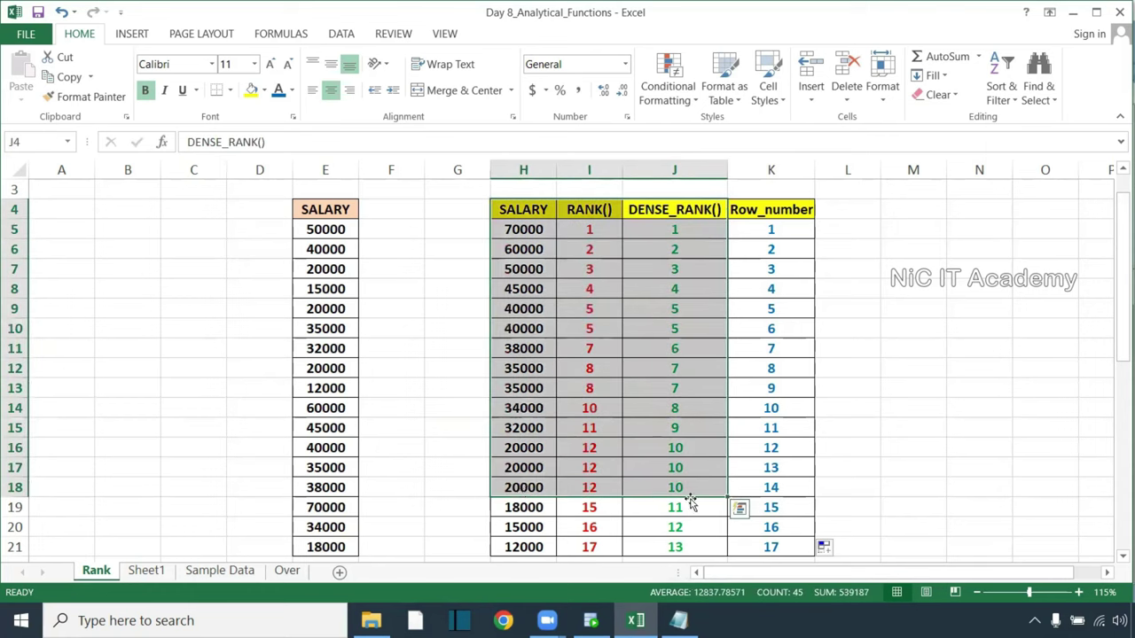
drag(531, 223, 512, 489)
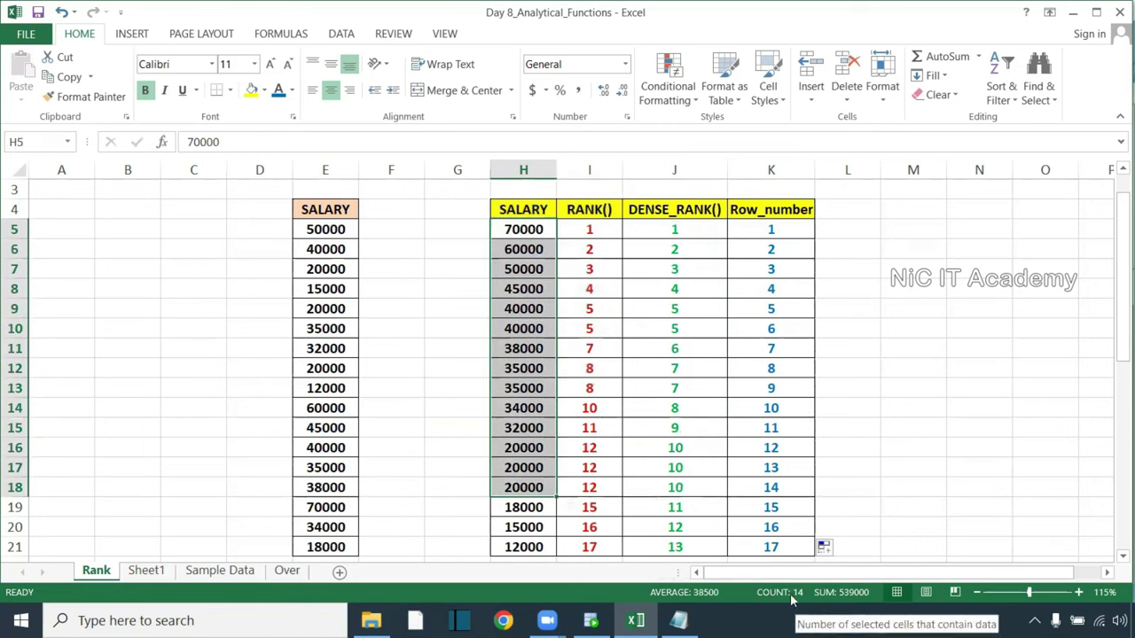
drag(685, 483, 672, 229)
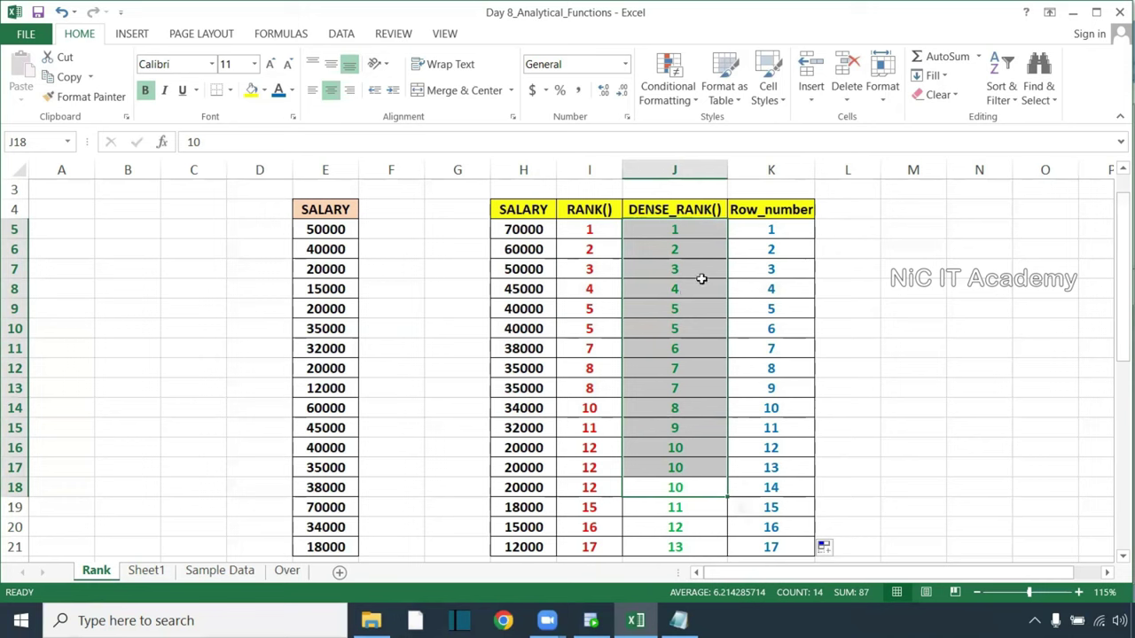
click(525, 229)
click(526, 250)
click(526, 268)
click(526, 289)
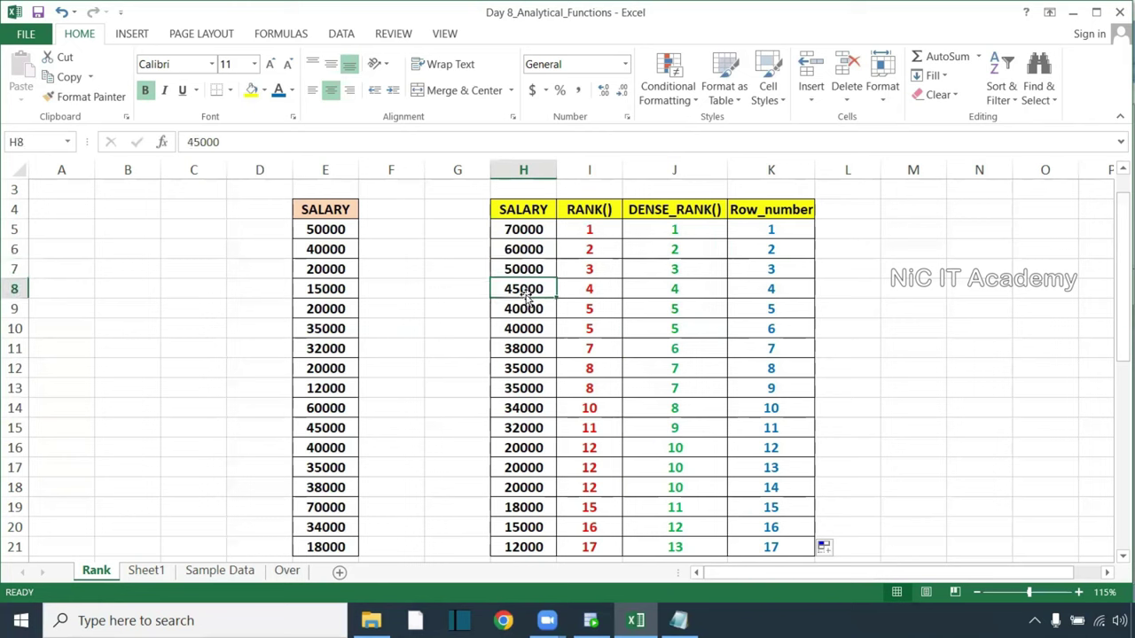
drag(525, 308, 696, 329)
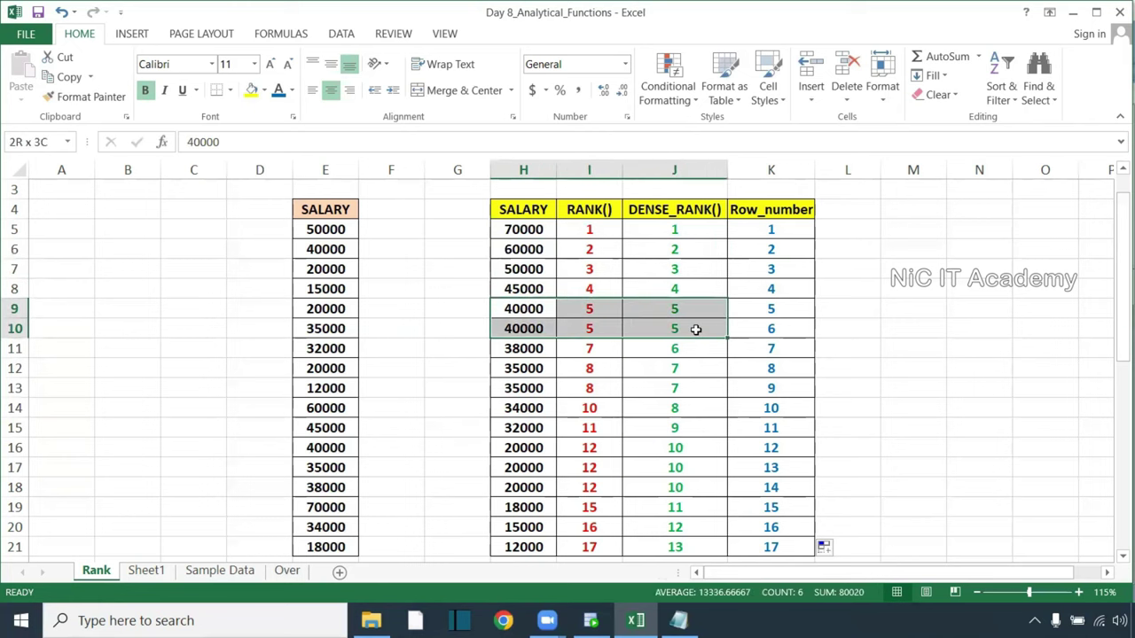
drag(684, 235, 685, 483)
click(684, 484)
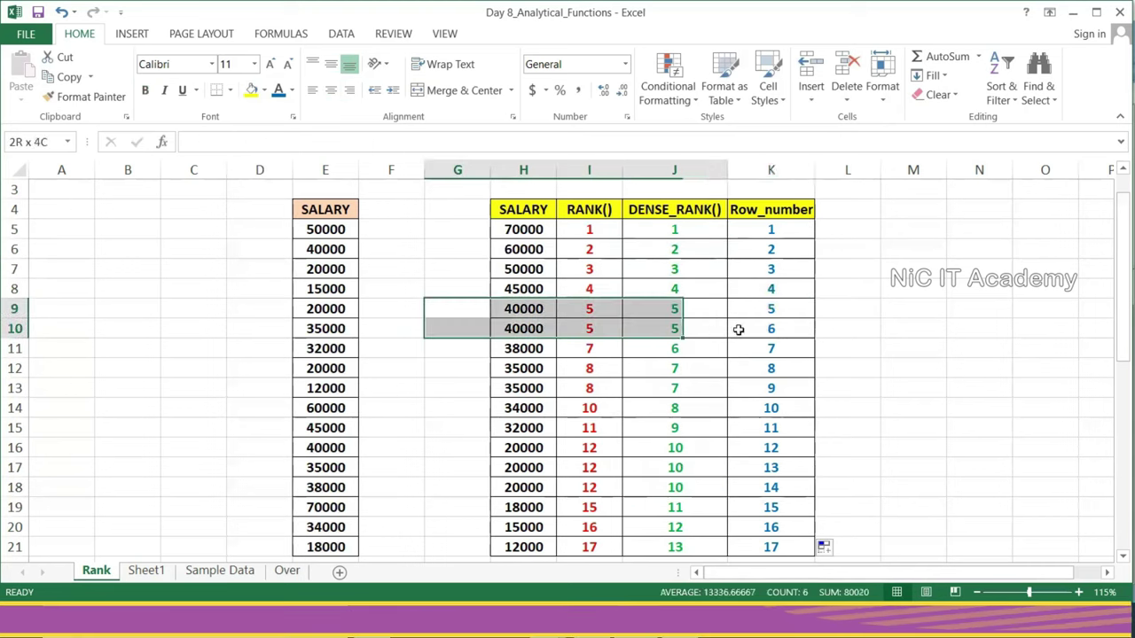
drag(738, 330, 841, 327)
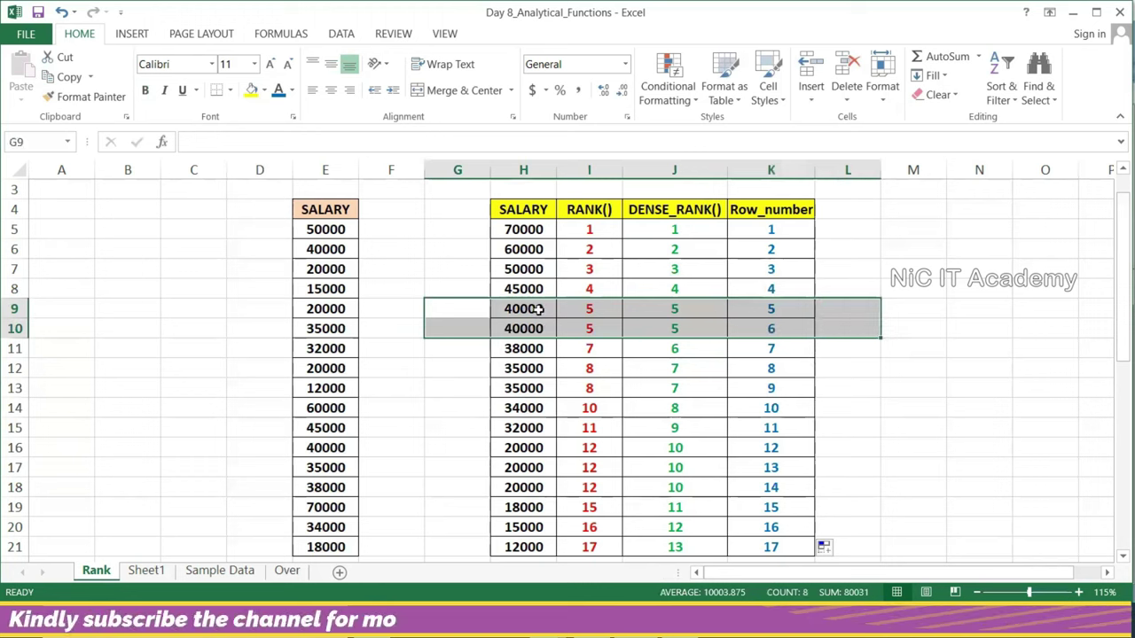
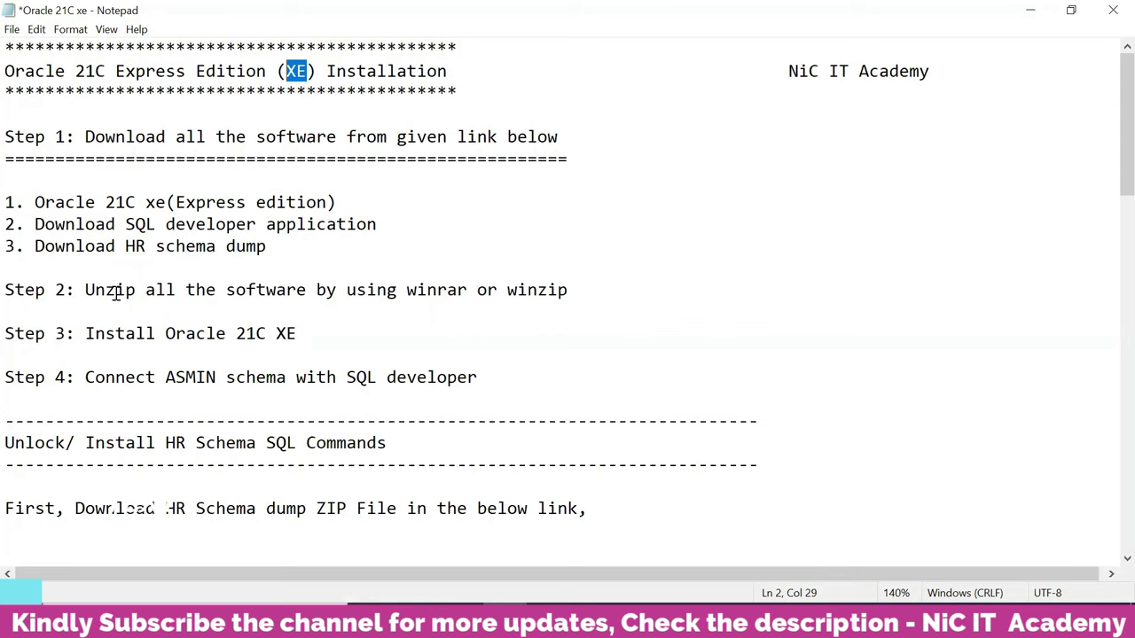
Highlight the Oracle 21C xe download item in the notes and switch to the installation folder in File Explorer
drag(105, 76, 97, 71)
click(96, 110)
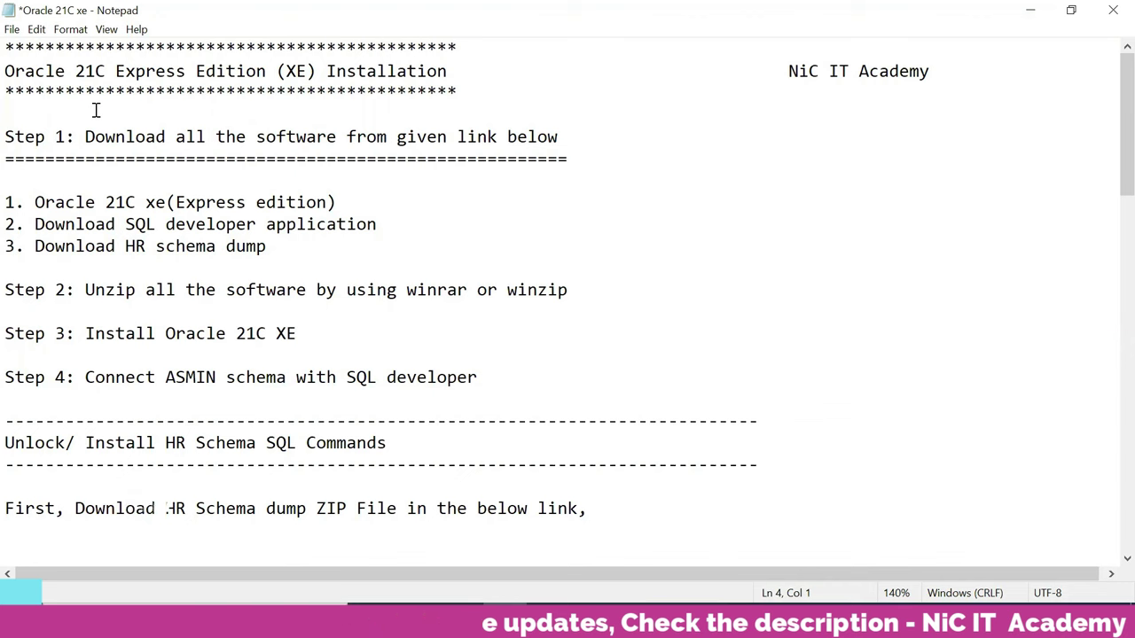
drag(346, 202, 36, 202)
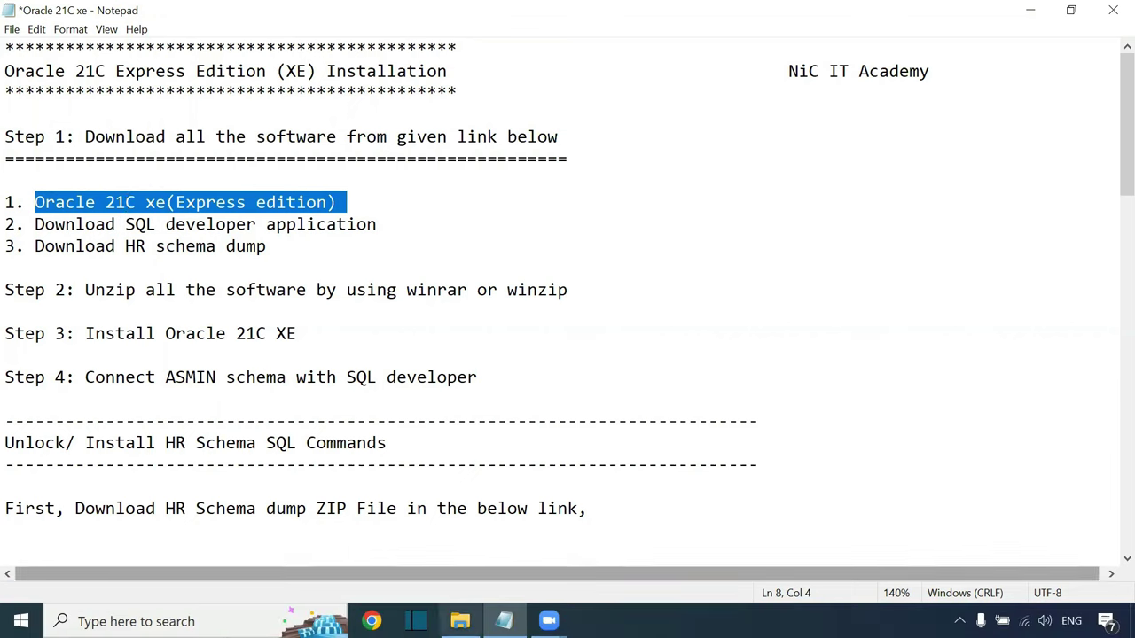
click(460, 621)
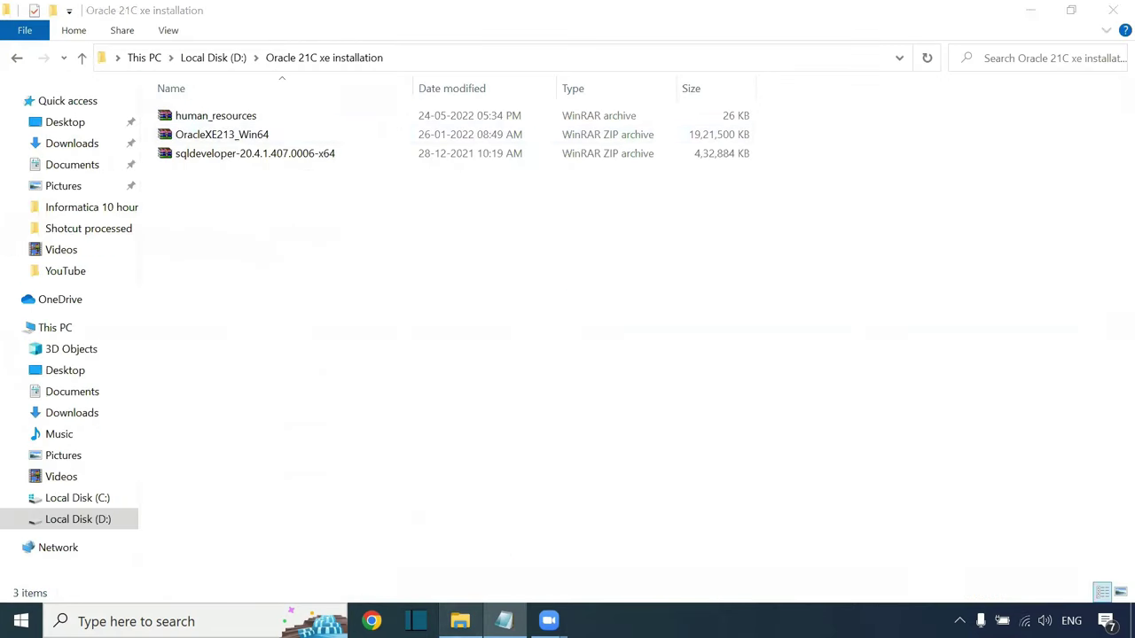
Extract OracleXE213_Win64.zip into its own folder, open it, and select setup
click(229, 137)
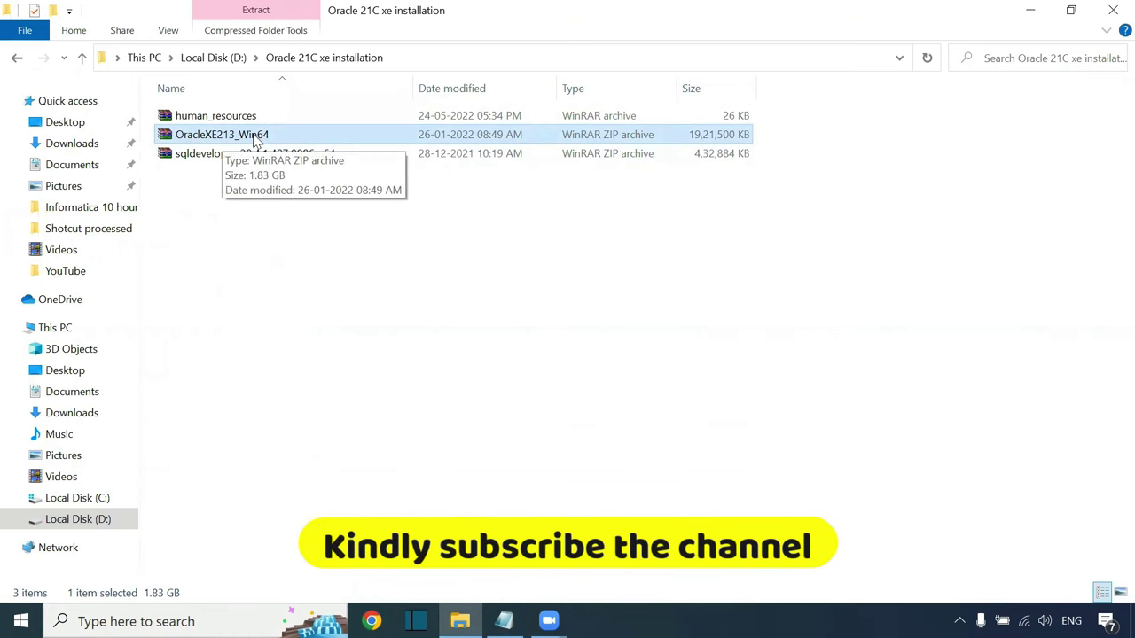
right_click(256, 139)
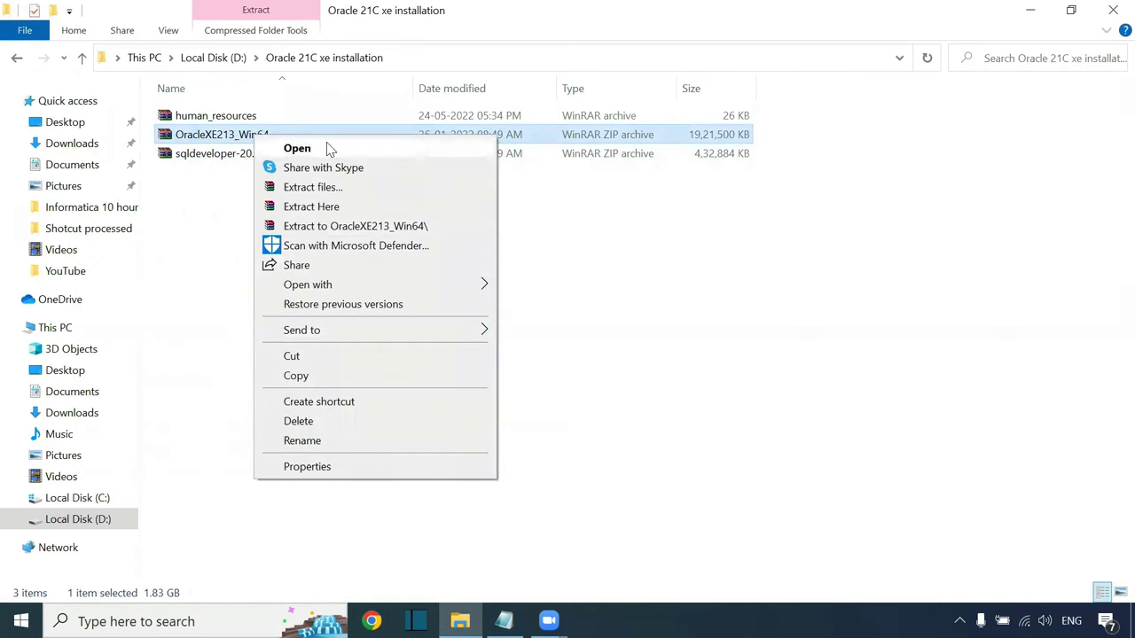
click(312, 229)
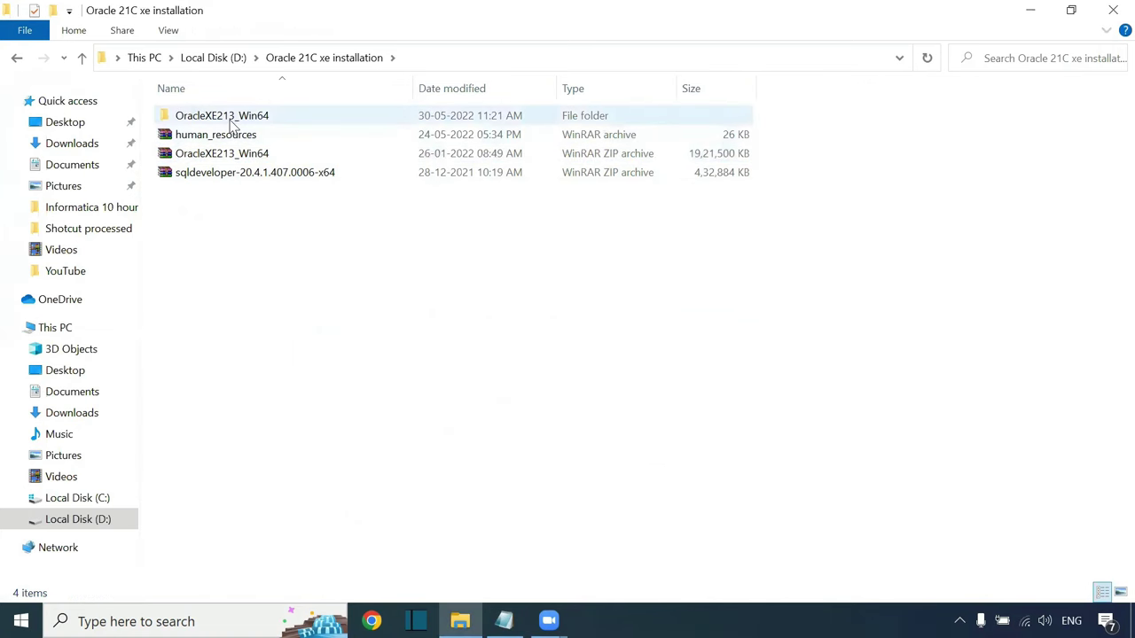
click(232, 125)
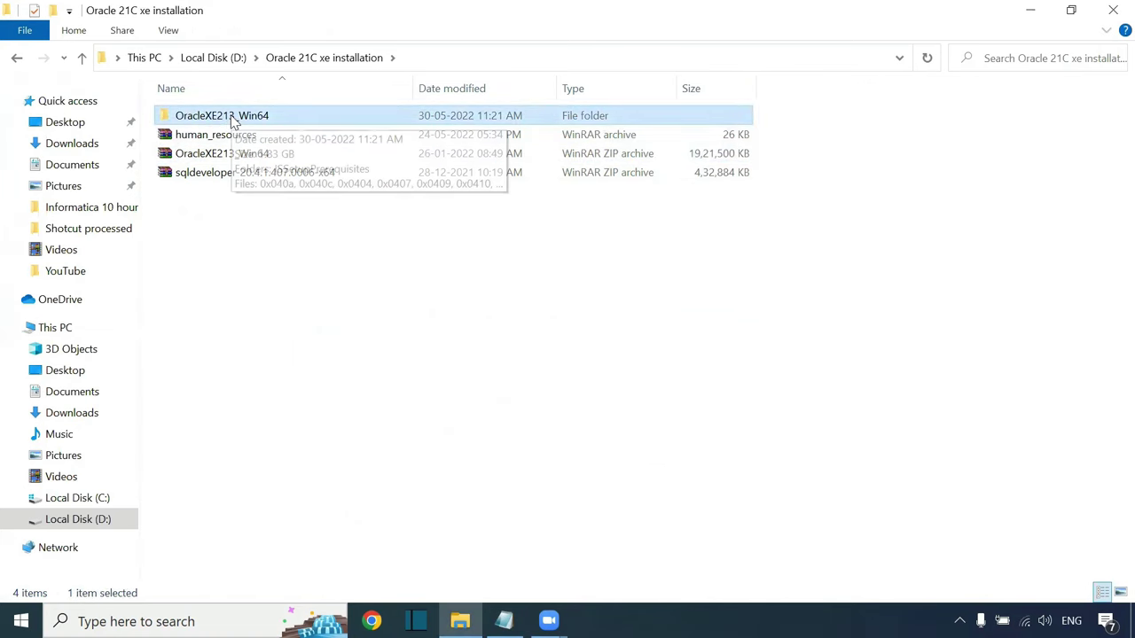
double_click(233, 124)
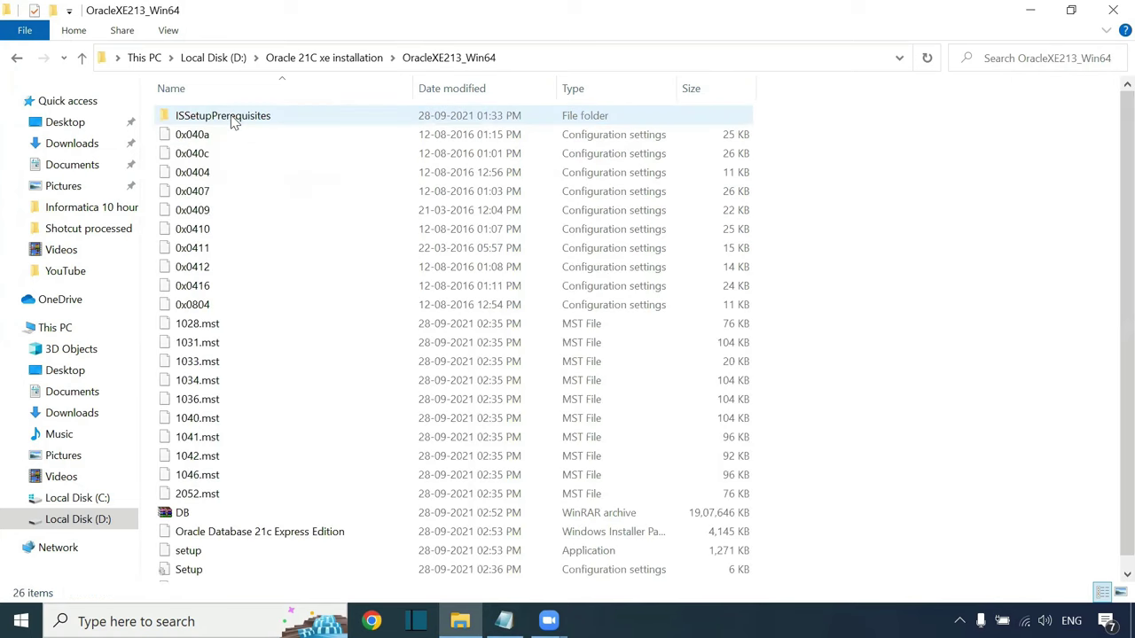
scroll(1107, 213, down, 1)
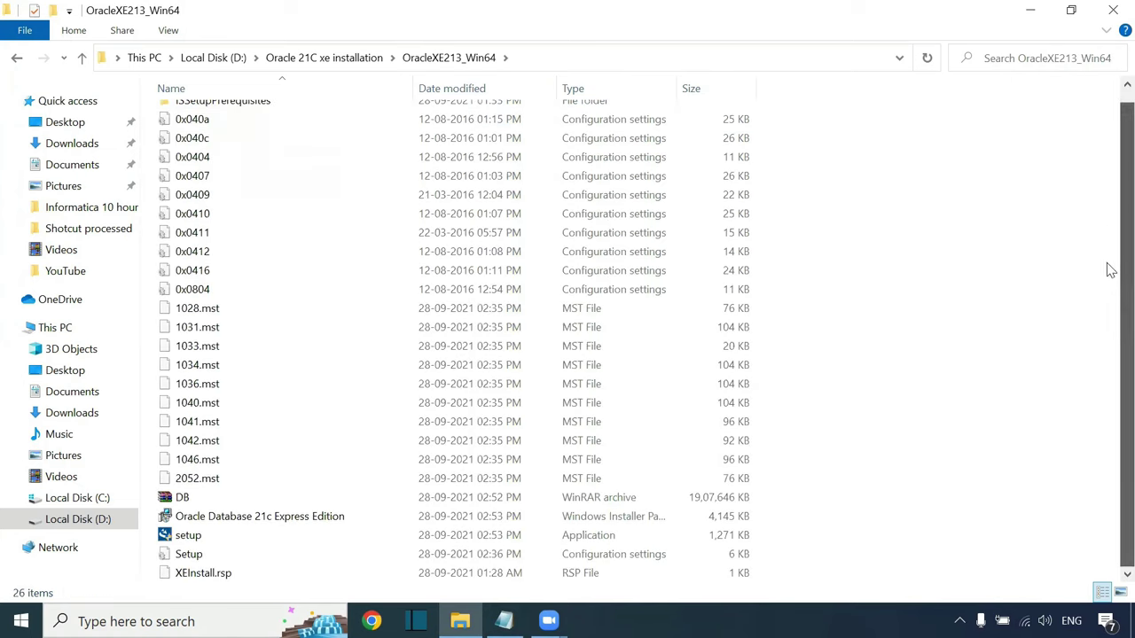
click(219, 543)
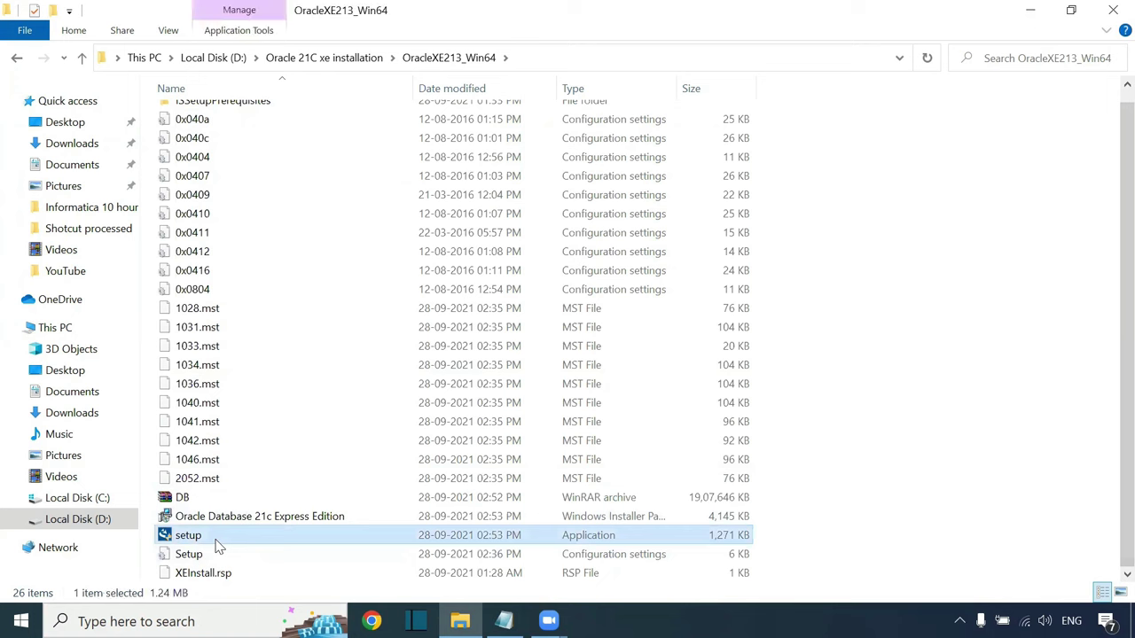
Run setup, accept the licence agreement, and keep the default destination folder
double_click(189, 536)
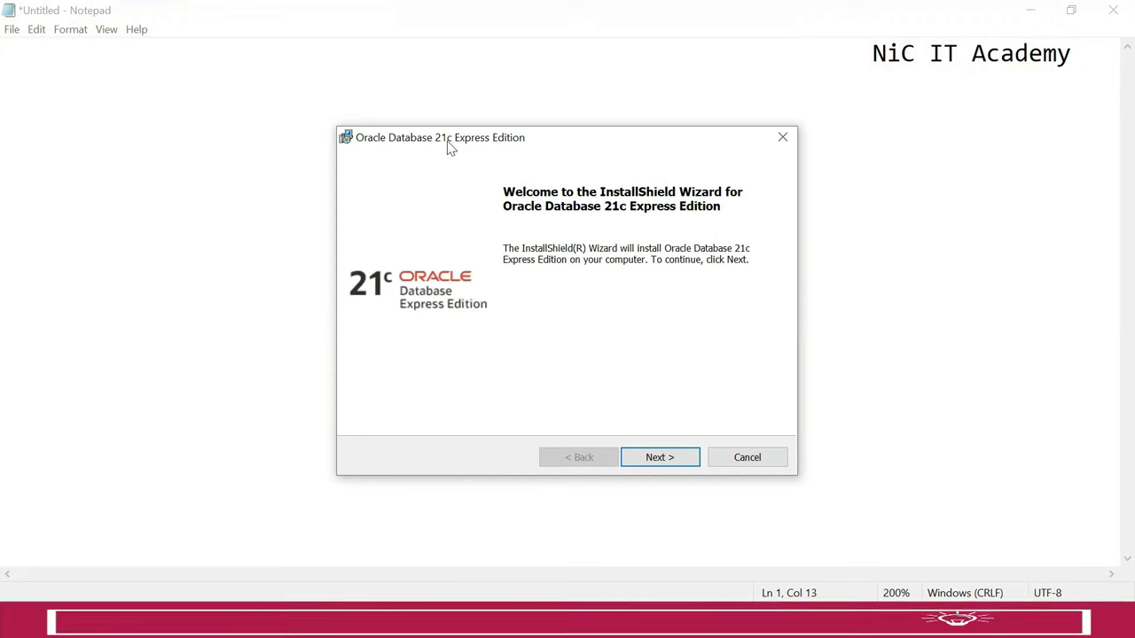
click(664, 460)
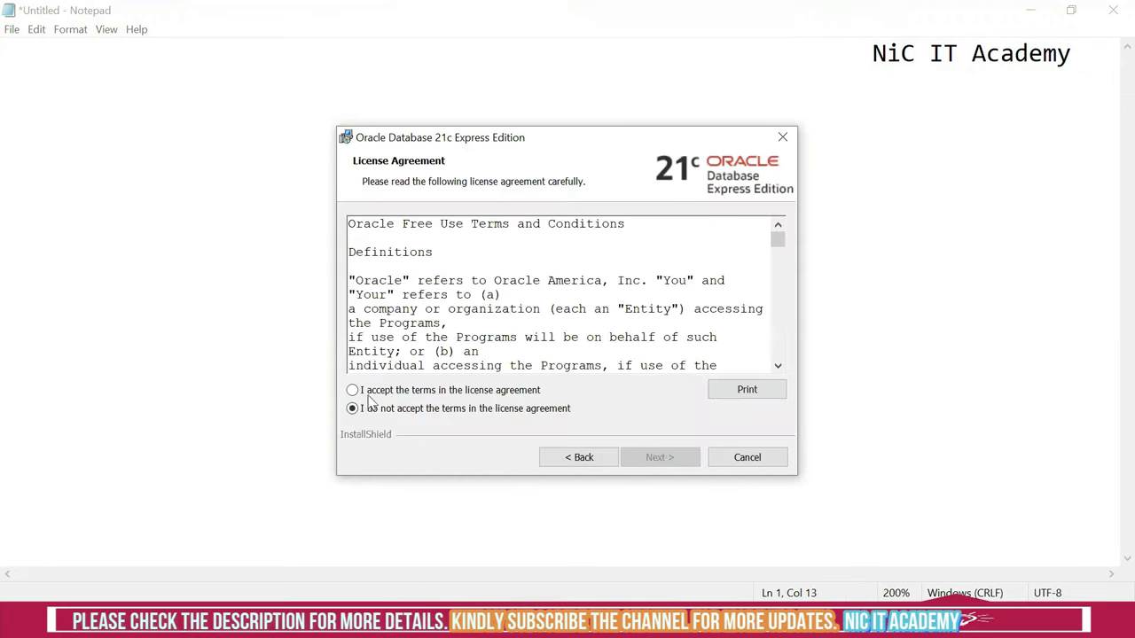
click(358, 394)
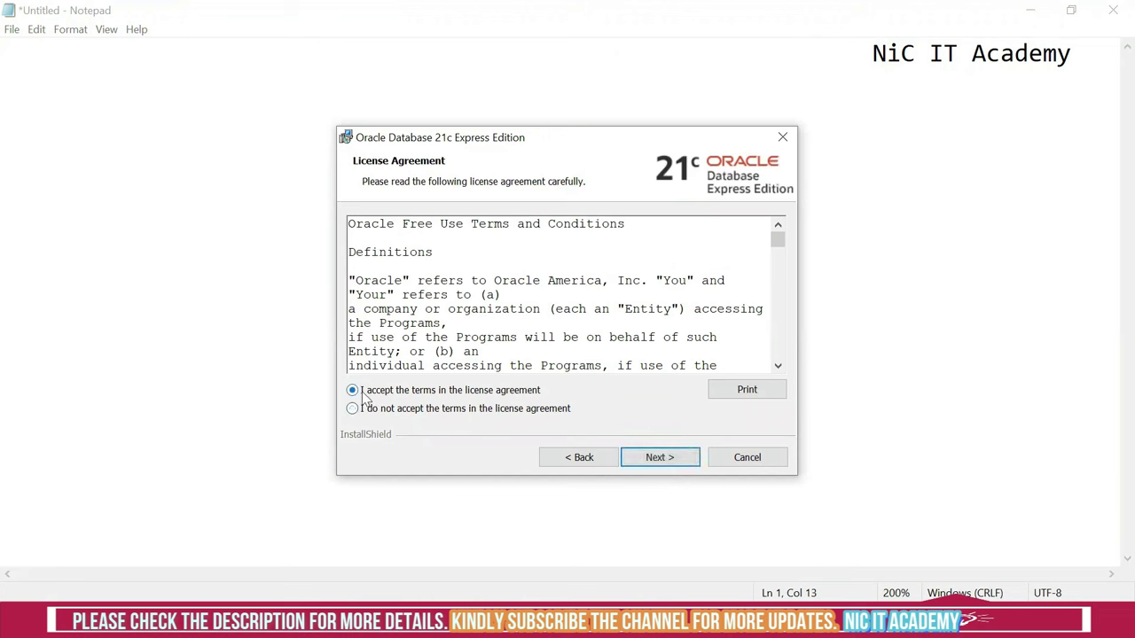
click(665, 461)
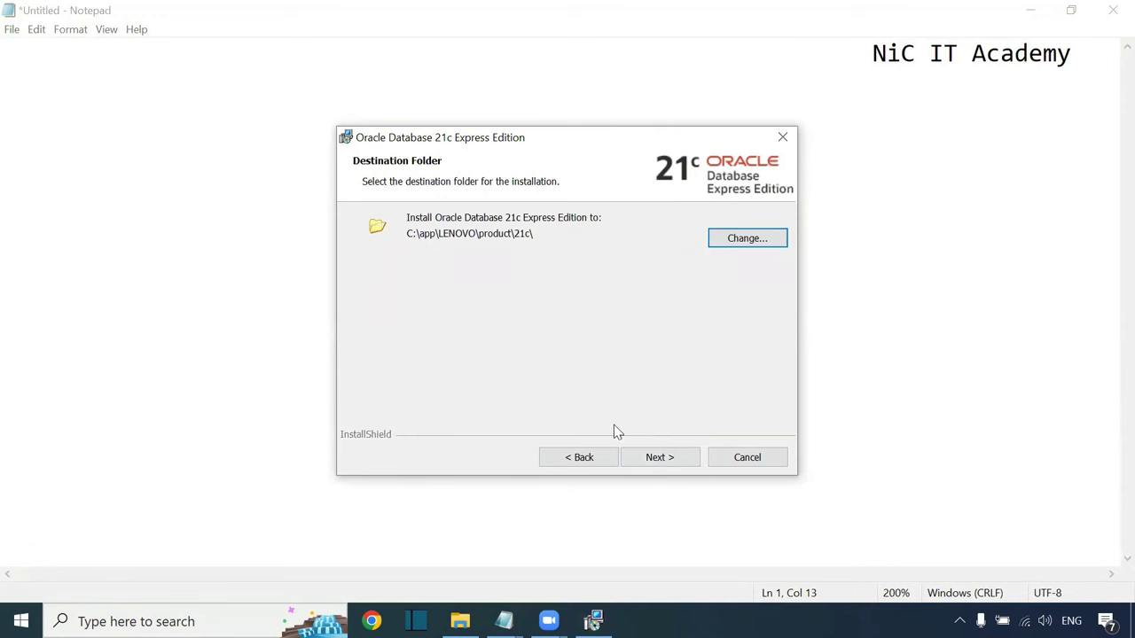
click(659, 458)
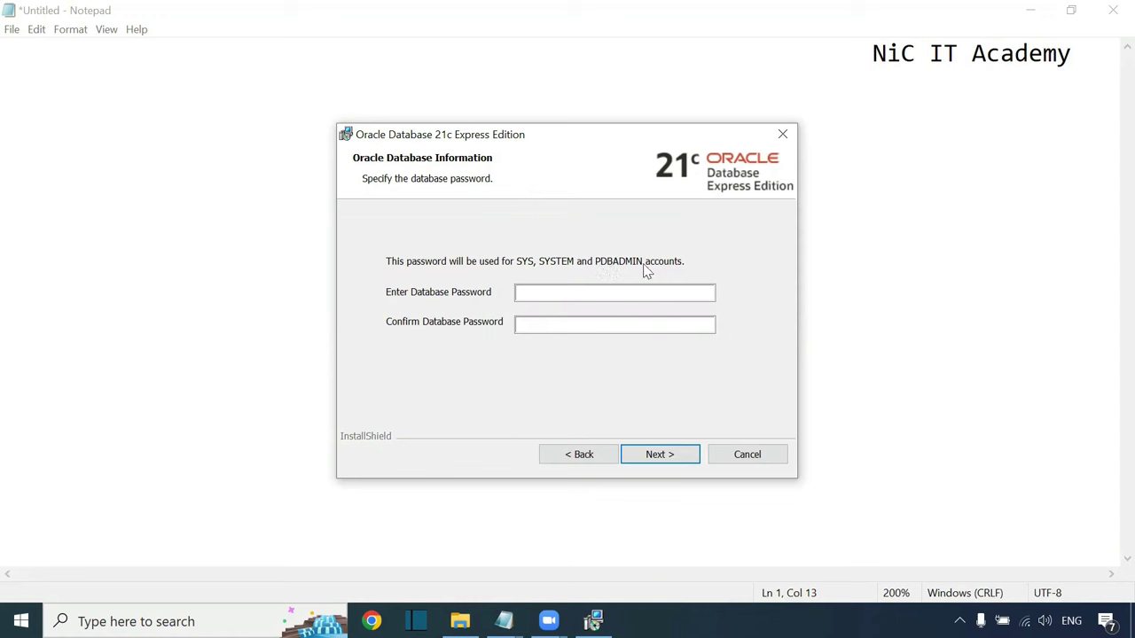
Enter and confirm the database password, then start the installation
click(524, 293)
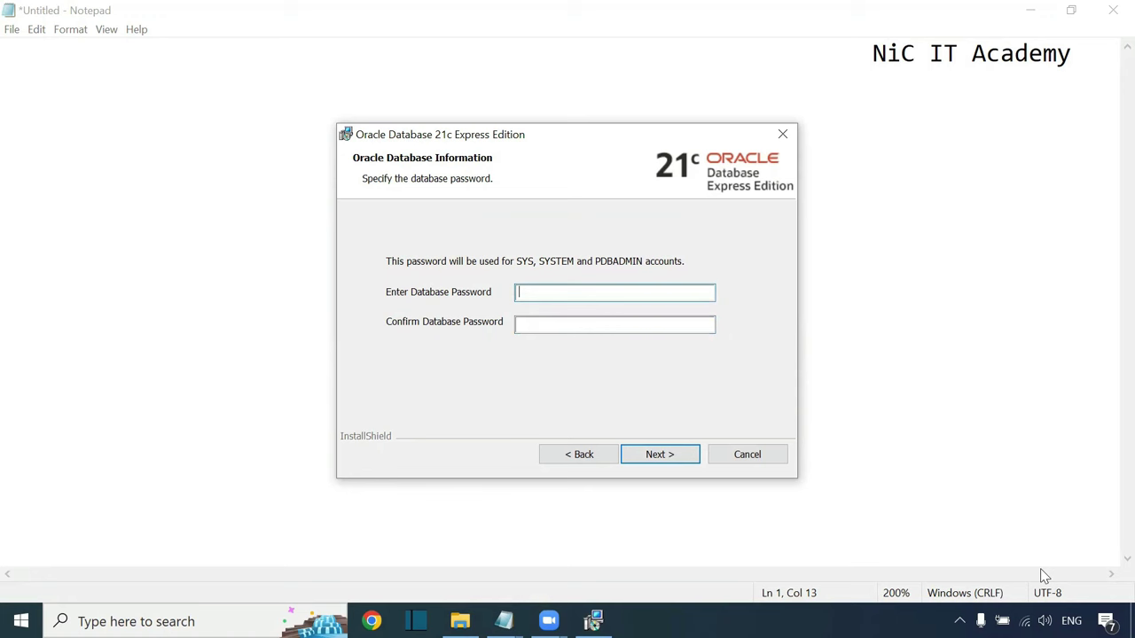
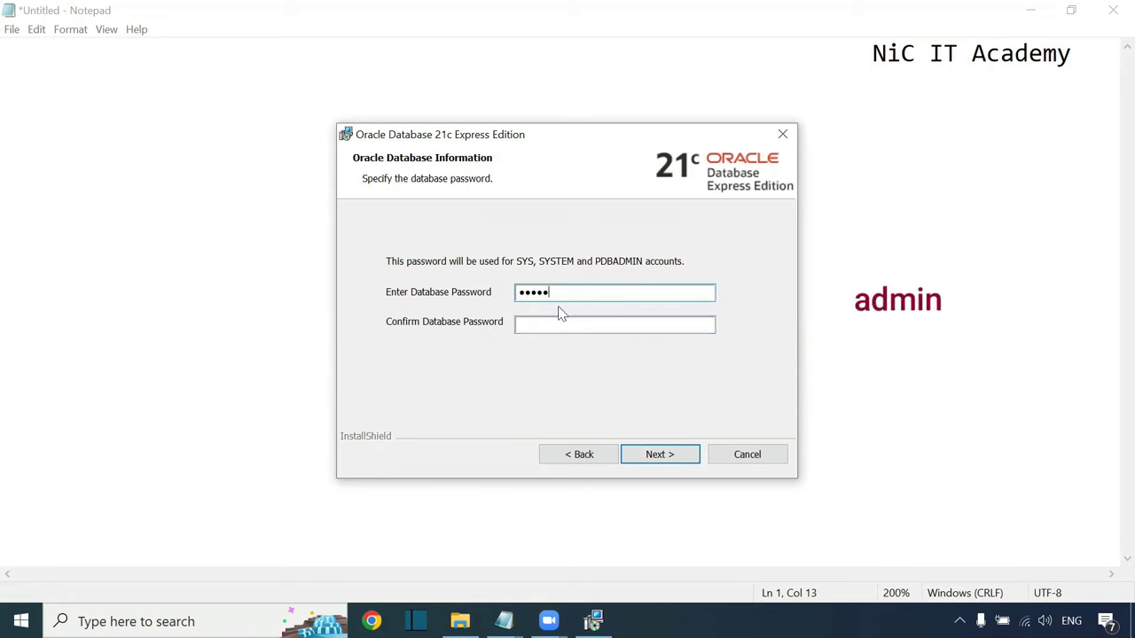
click(527, 326)
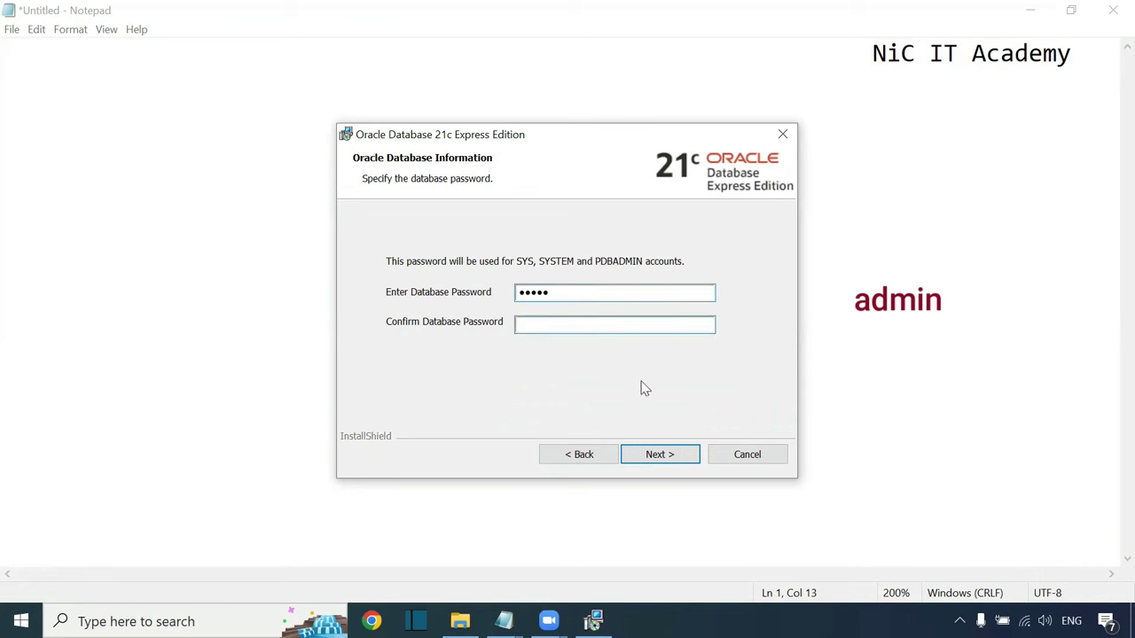
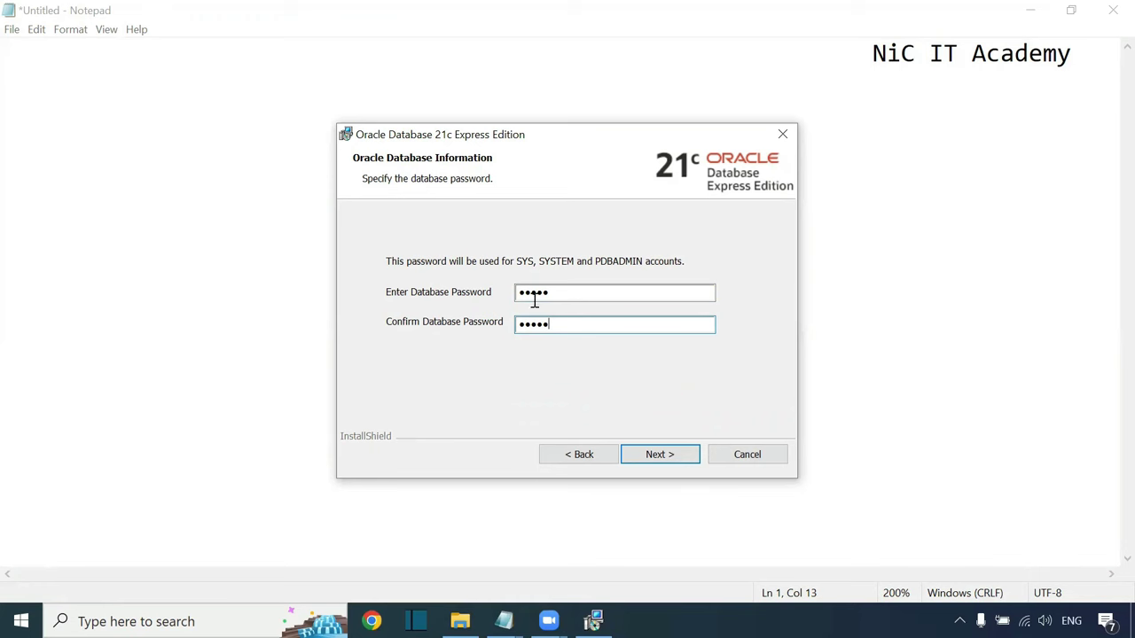
click(660, 457)
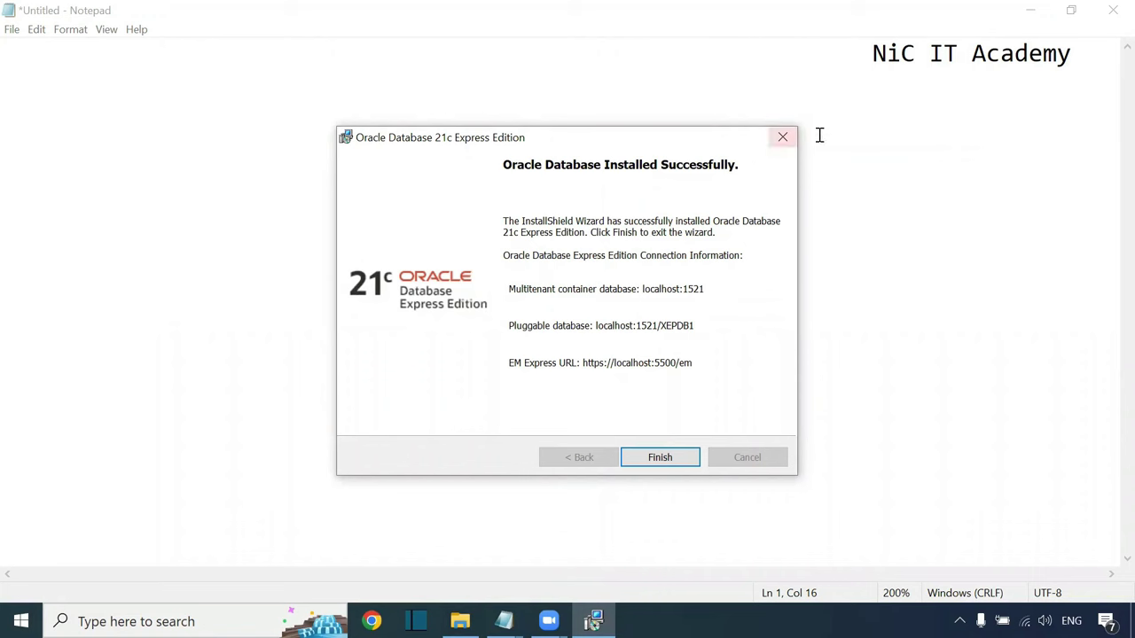
Capture the installation success dialog with Snipping Tool, then click Finish to close the wizard
key(alt+shift+t)
drag(790, 480, 799, 477)
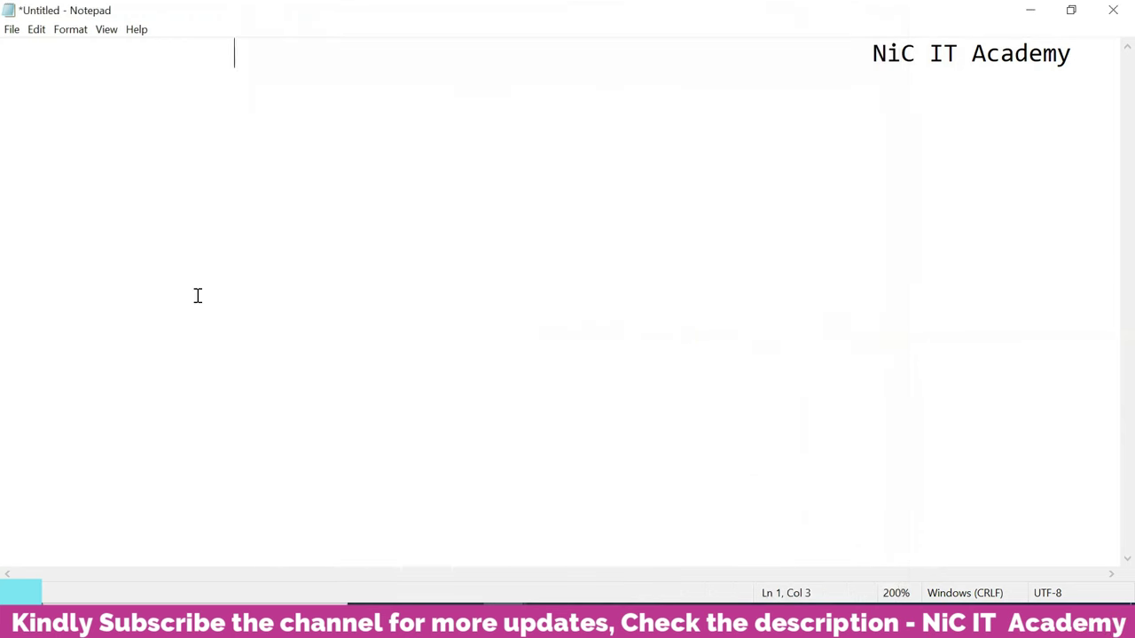
key(alt+Tab)
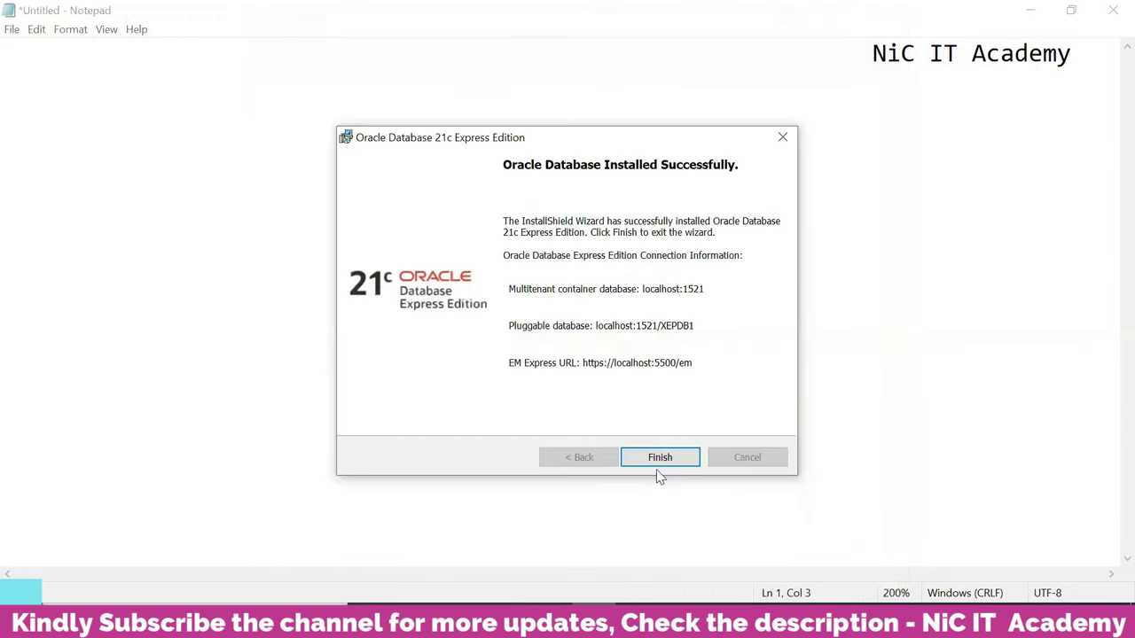
click(663, 463)
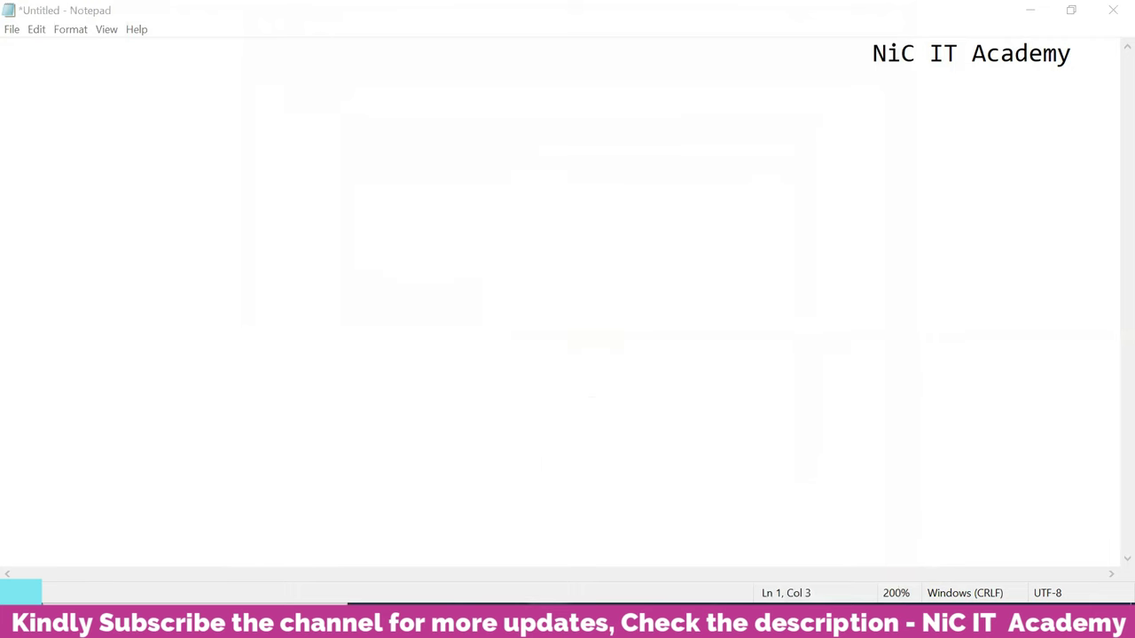
Highlight the SQL developer download item in the notes, then select the sqldeveloper zip in the installation folder
mouse_move(537, 570)
click(398, 506)
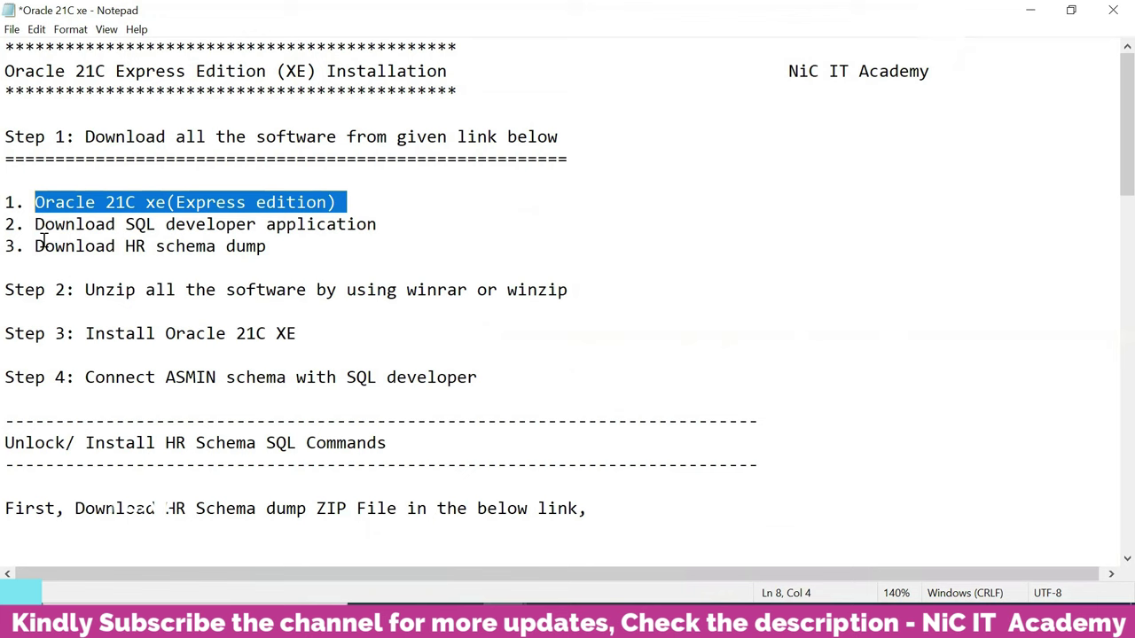
drag(36, 224, 375, 225)
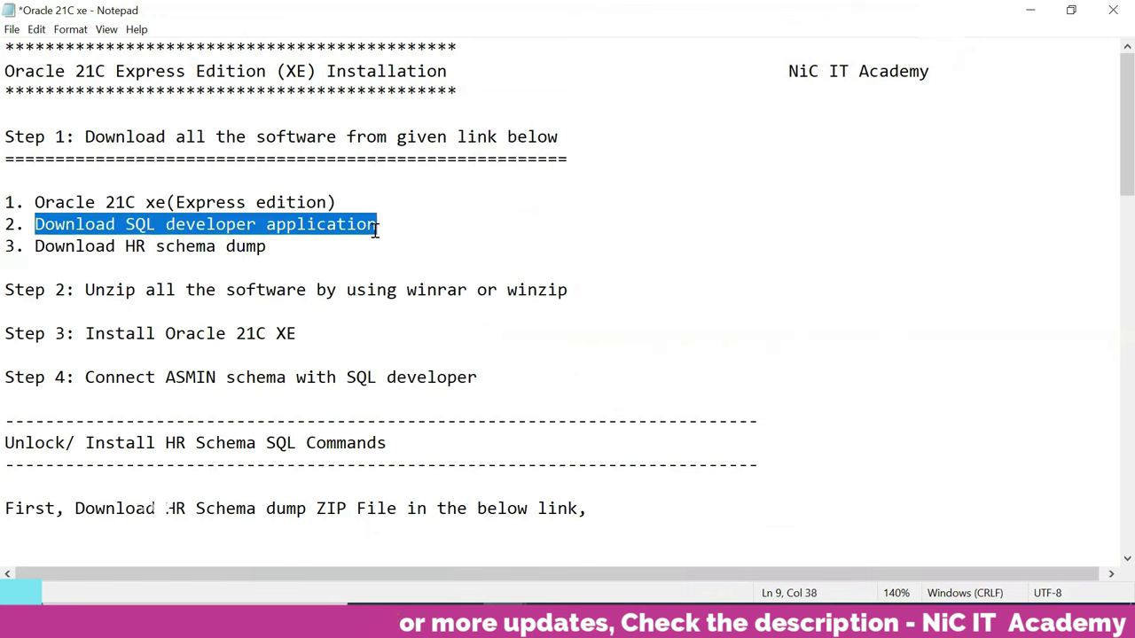
double_click(368, 226)
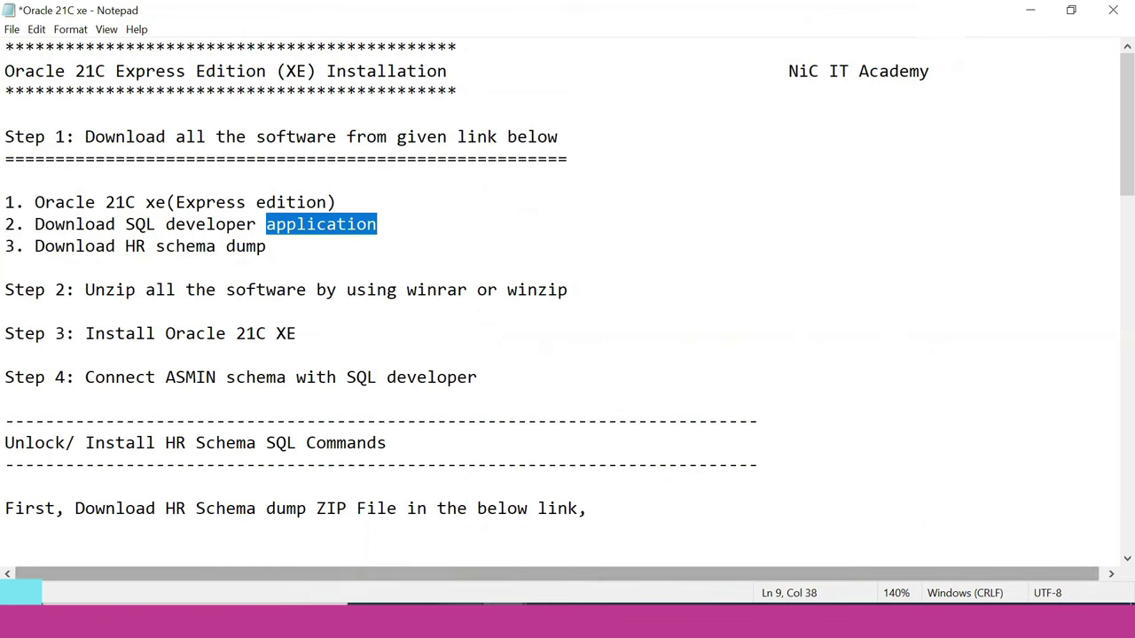
key(alt+Tab)
click(292, 58)
click(232, 177)
Extract sqldeveloper-20.4.1.407.0006-x64.zip, open its inner sqldeveloper folder, and launch sqldeveloper.exe
right_click(231, 177)
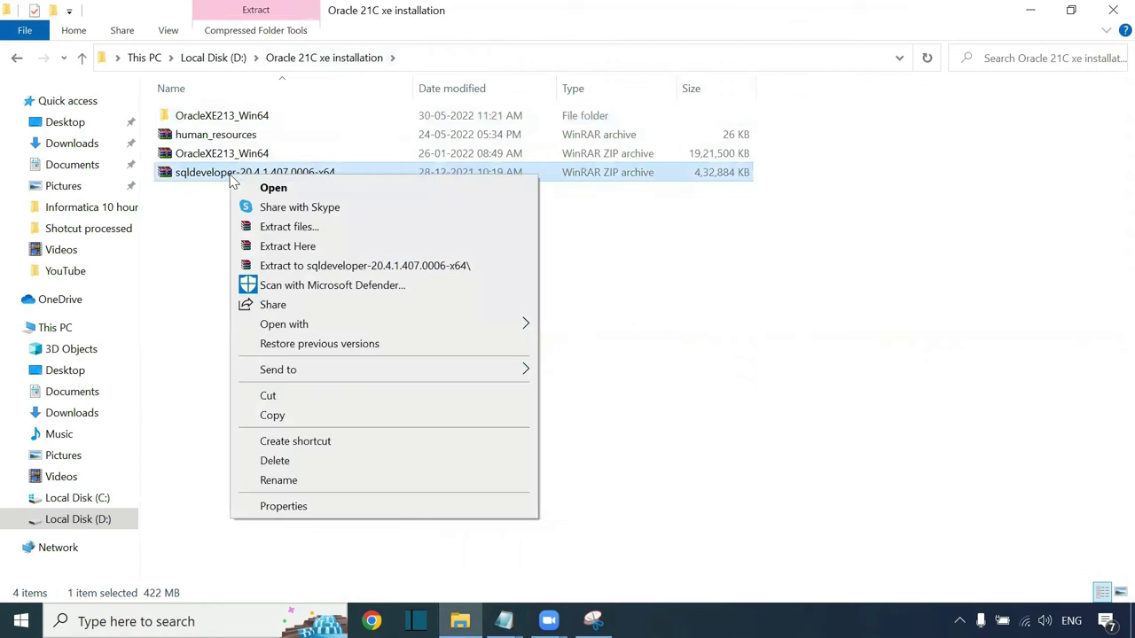
click(321, 266)
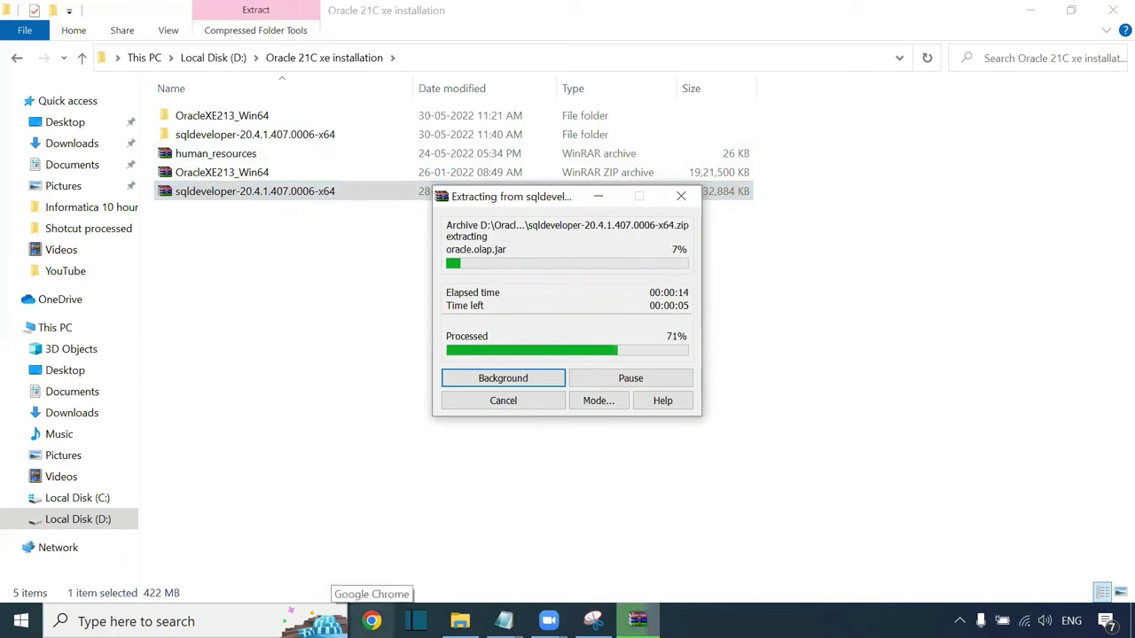
click(238, 138)
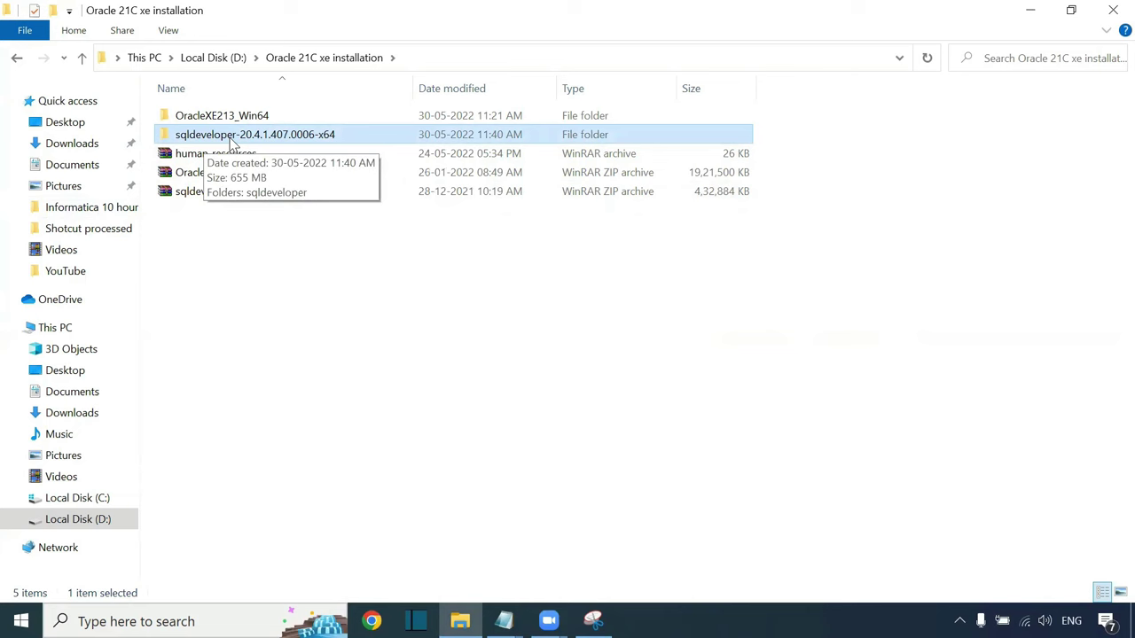
double_click(230, 138)
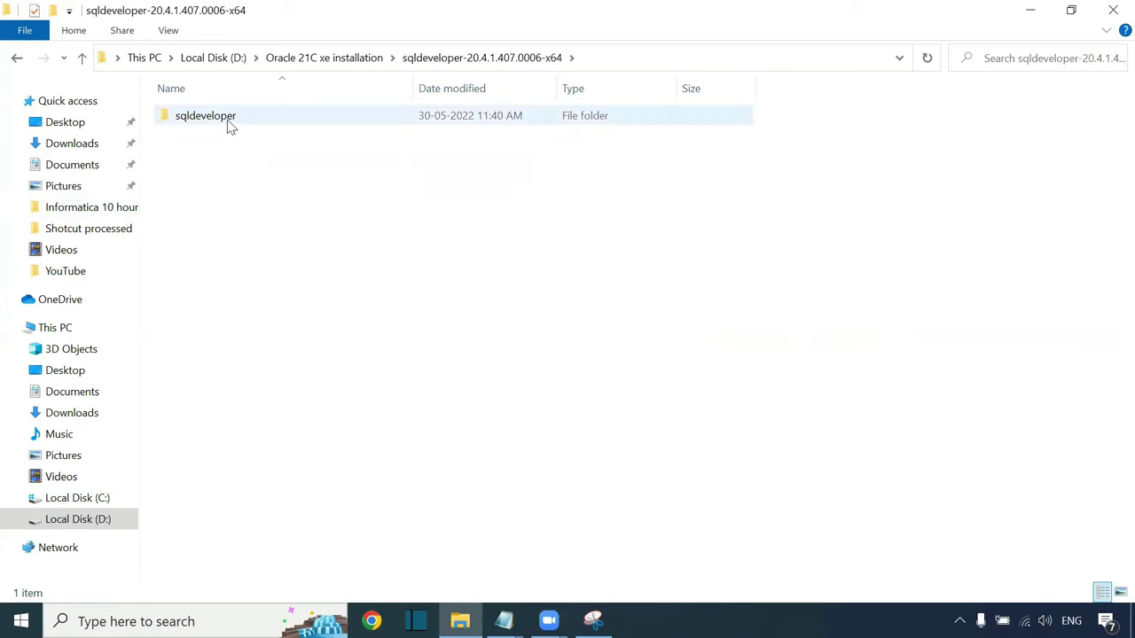
double_click(193, 118)
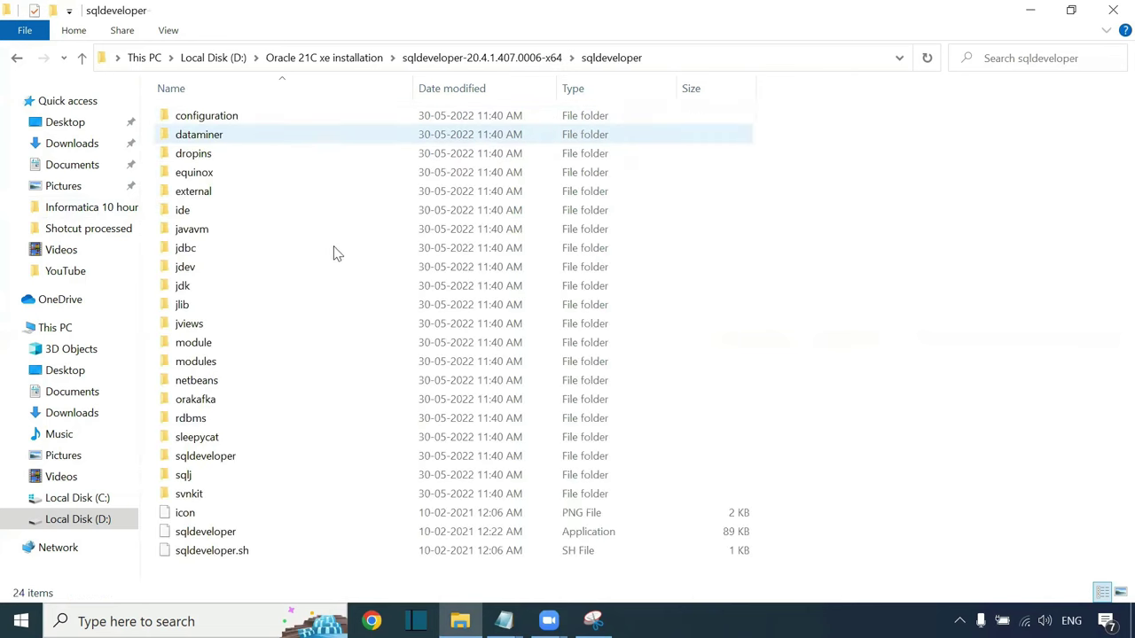
click(204, 535)
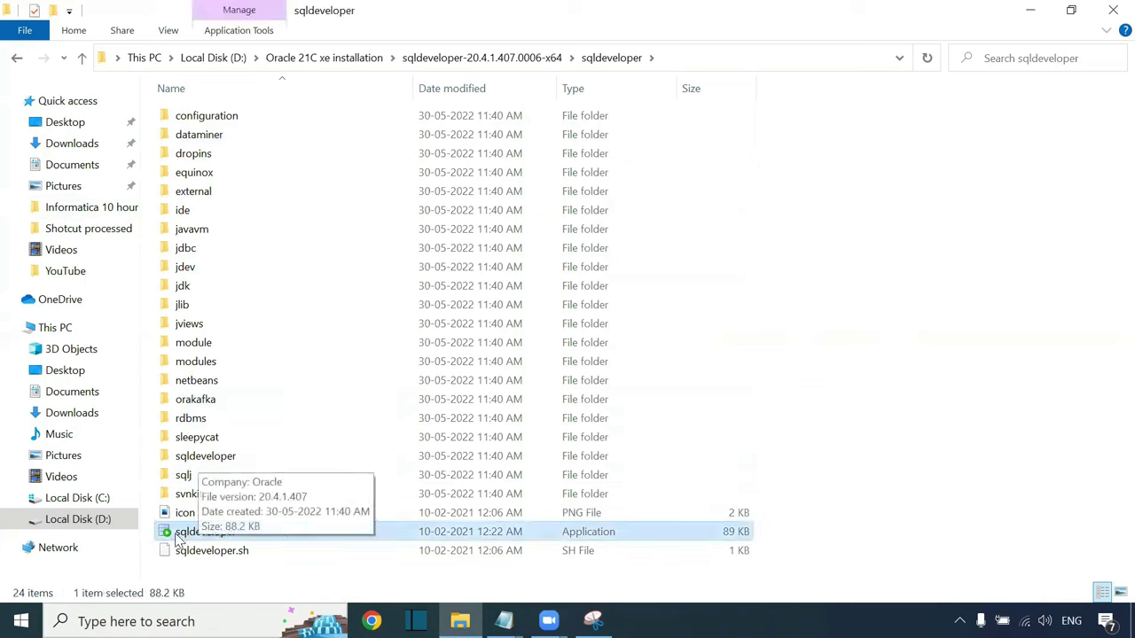
double_click(213, 535)
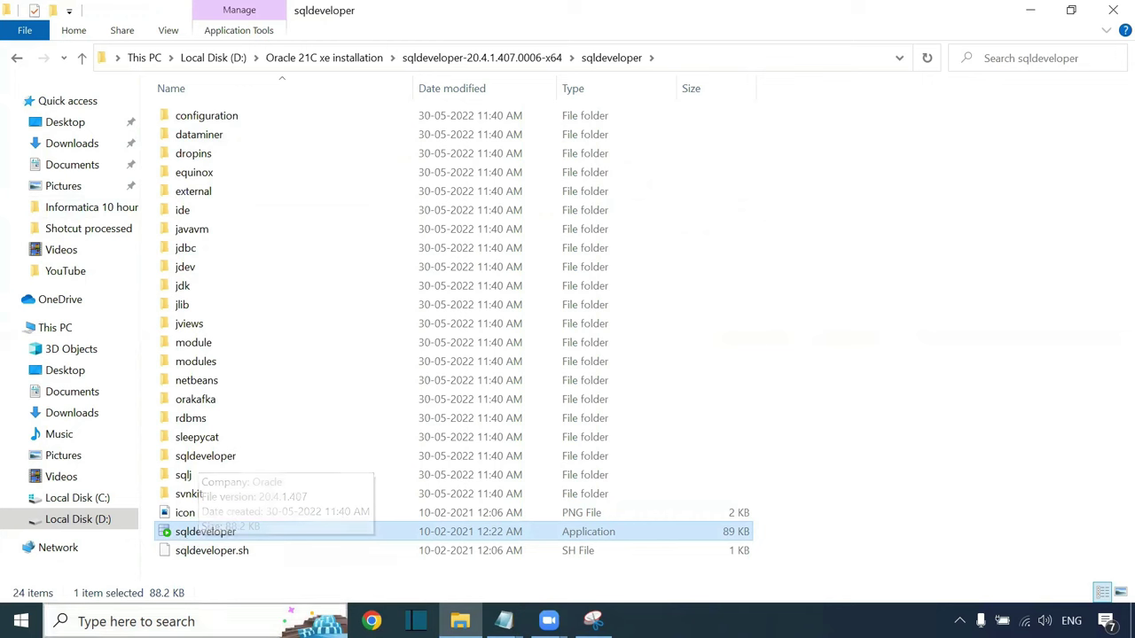
Open Paint and draw a wide rounded rectangle on the canvas
key(super)
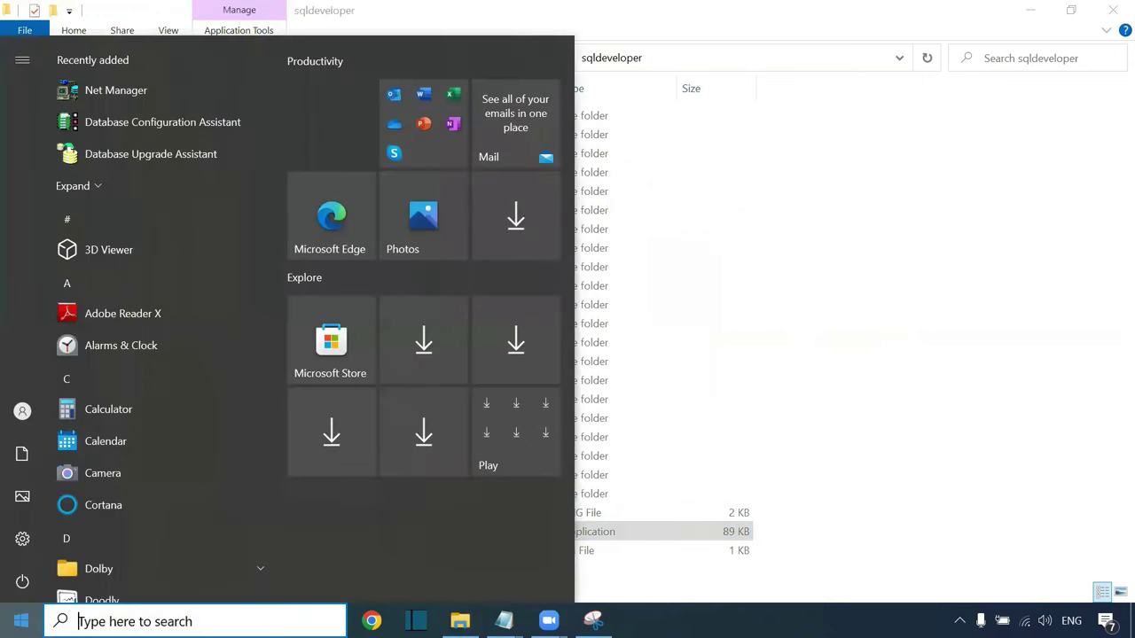
text(paint)
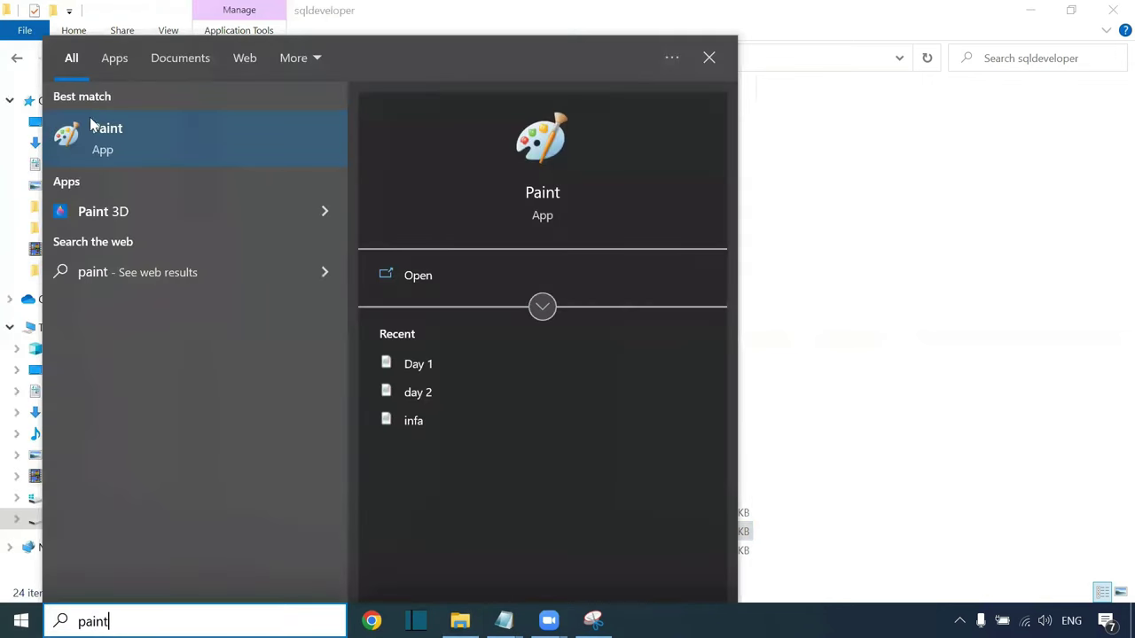
click(103, 138)
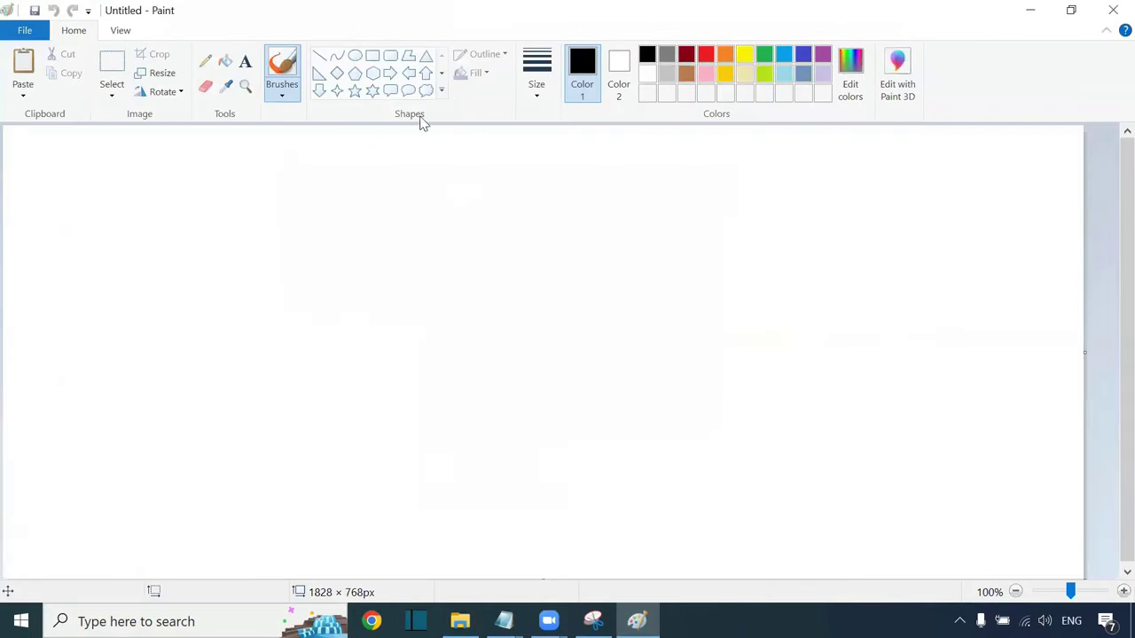
click(390, 56)
drag(241, 316, 722, 488)
drag(517, 431, 553, 433)
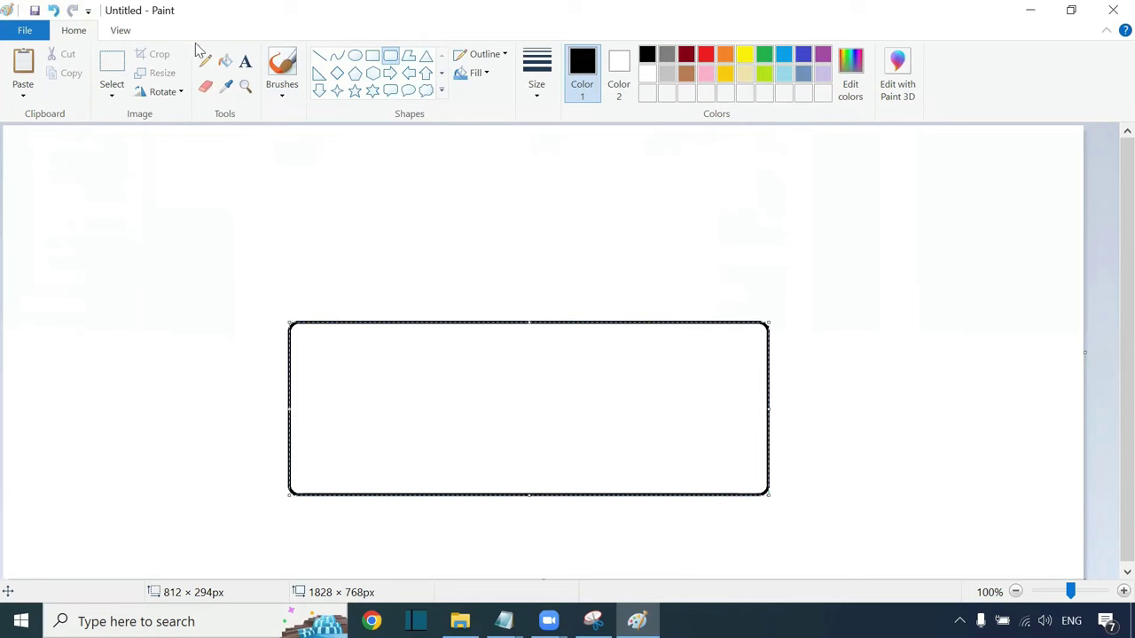
Add the caption 'Oracle 21C xe' below the rounded rectangle
click(245, 64)
click(425, 522)
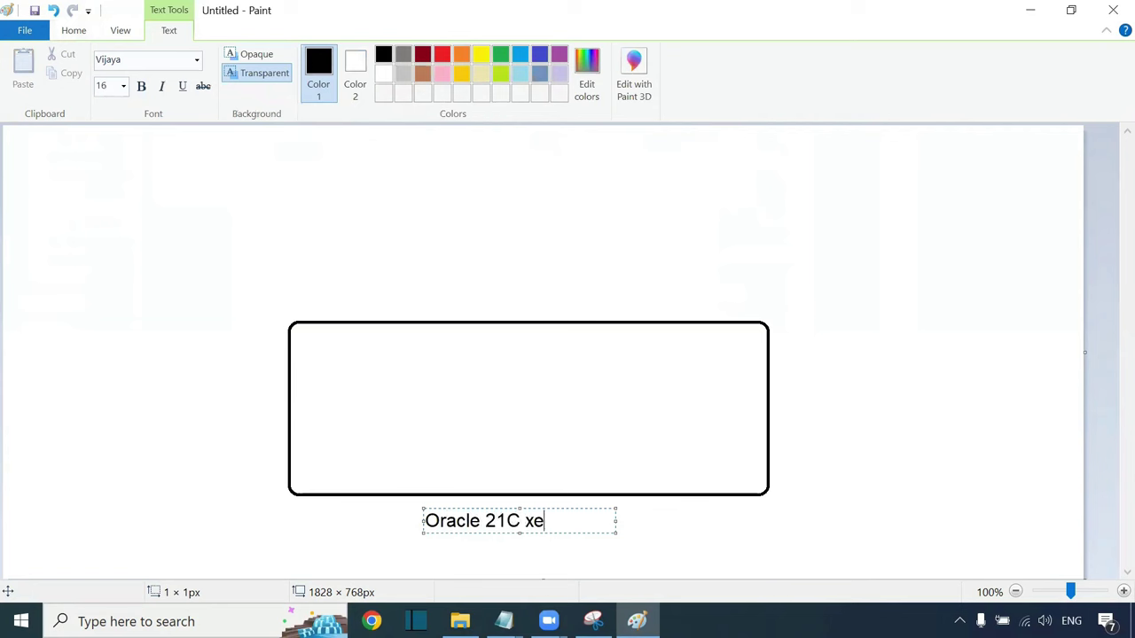
click(476, 233)
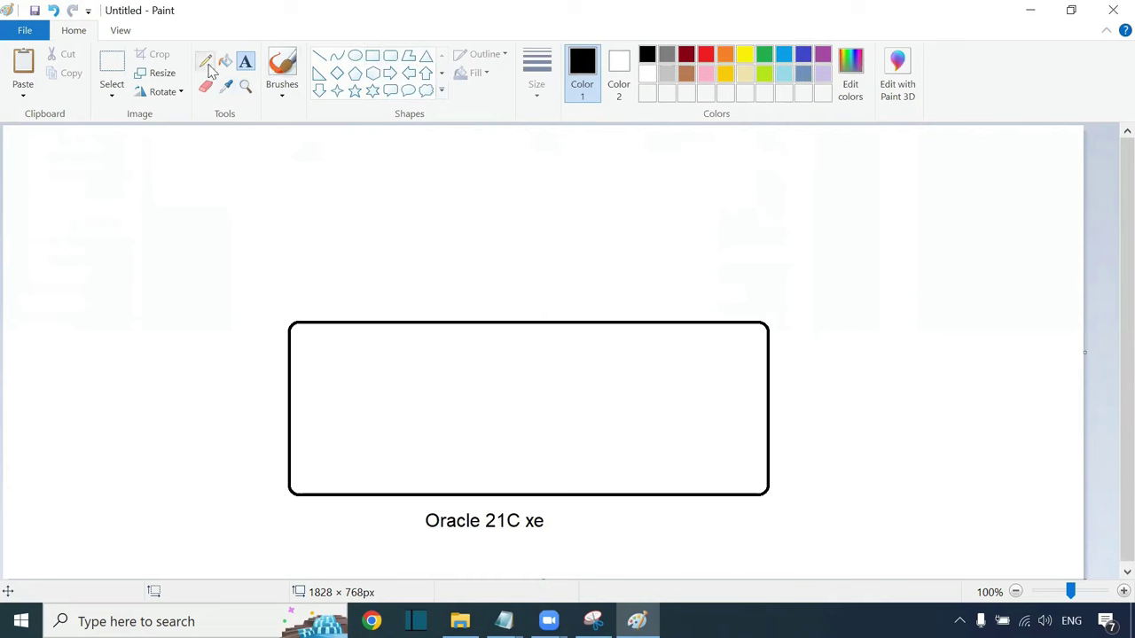
Draw two vertical lines dividing the box into three sections
click(319, 55)
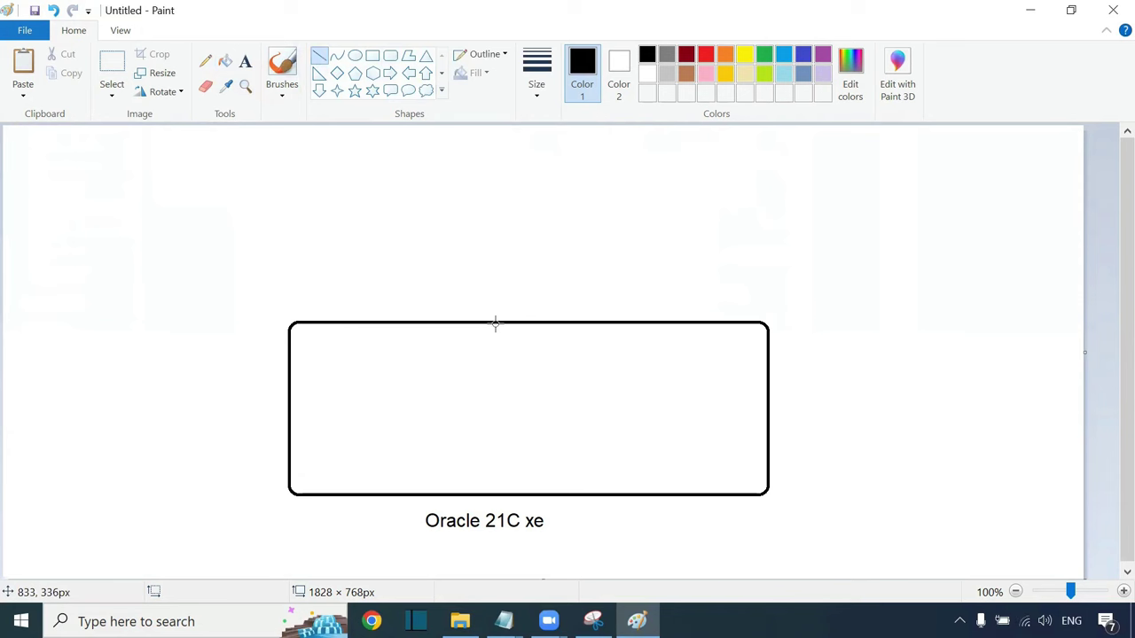
drag(463, 327, 462, 494)
click(600, 381)
drag(639, 323, 640, 494)
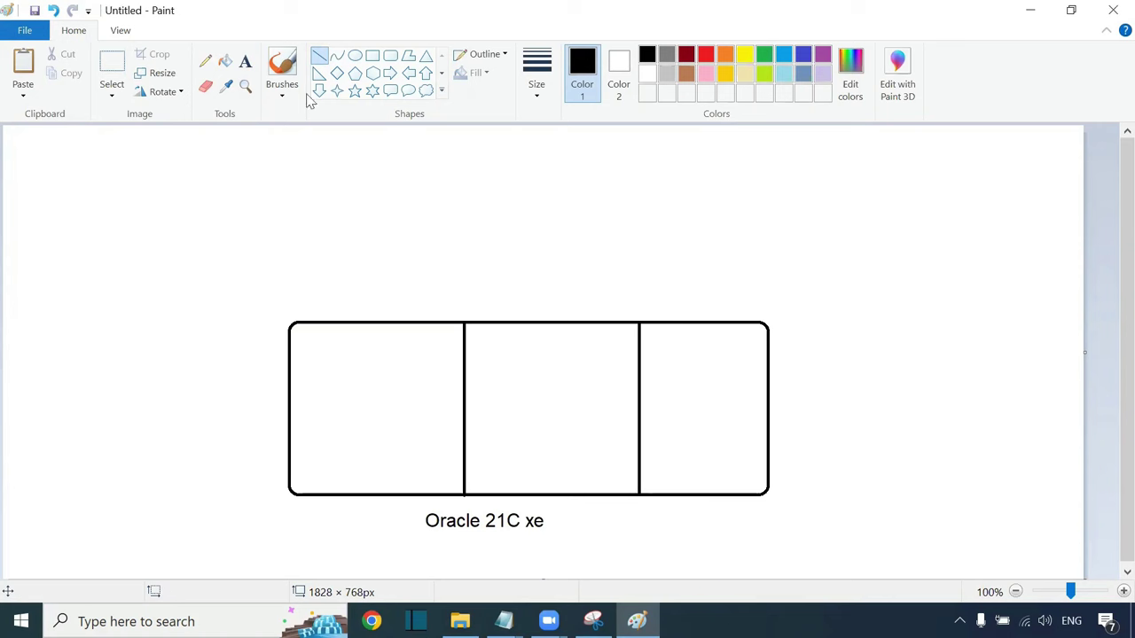
Add the heading 'system_admin' above the left section
click(245, 61)
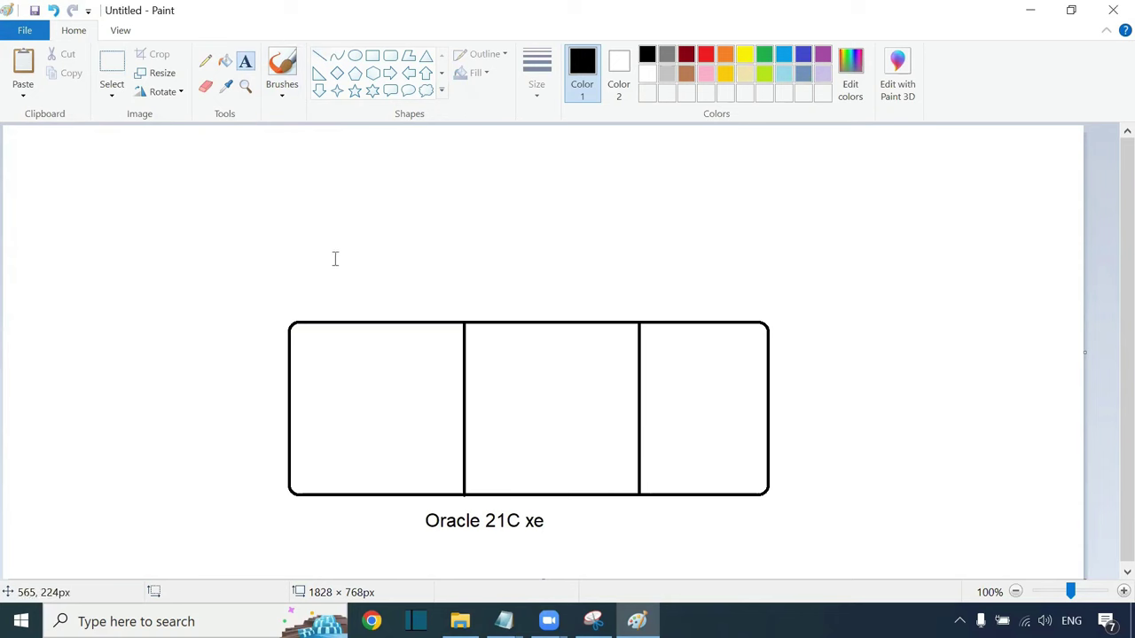
click(320, 312)
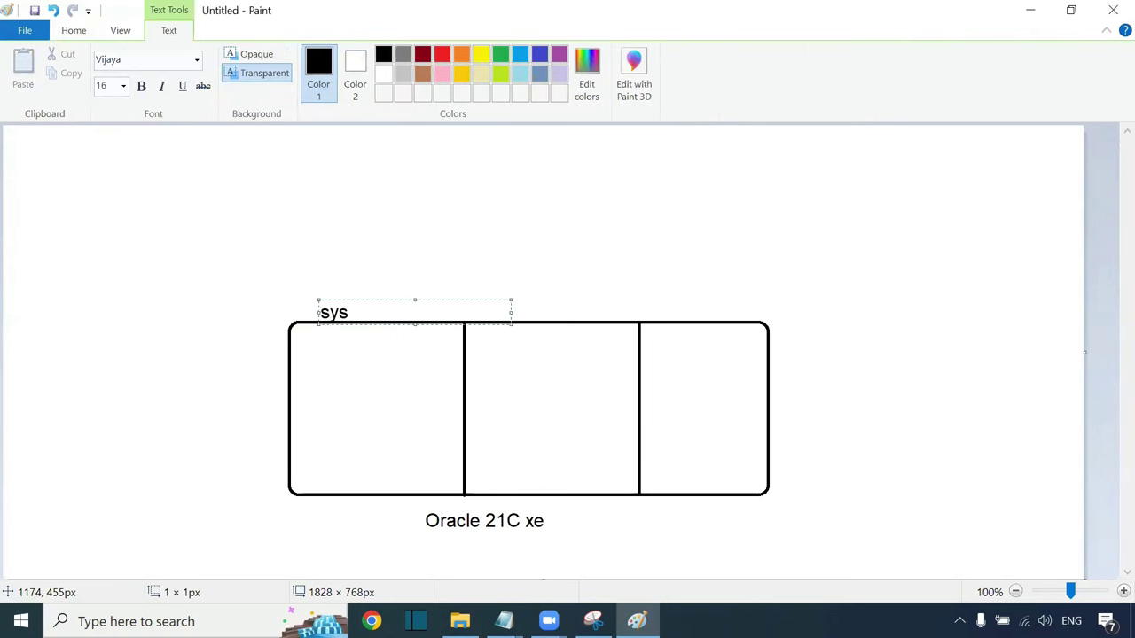
text(system_admin)
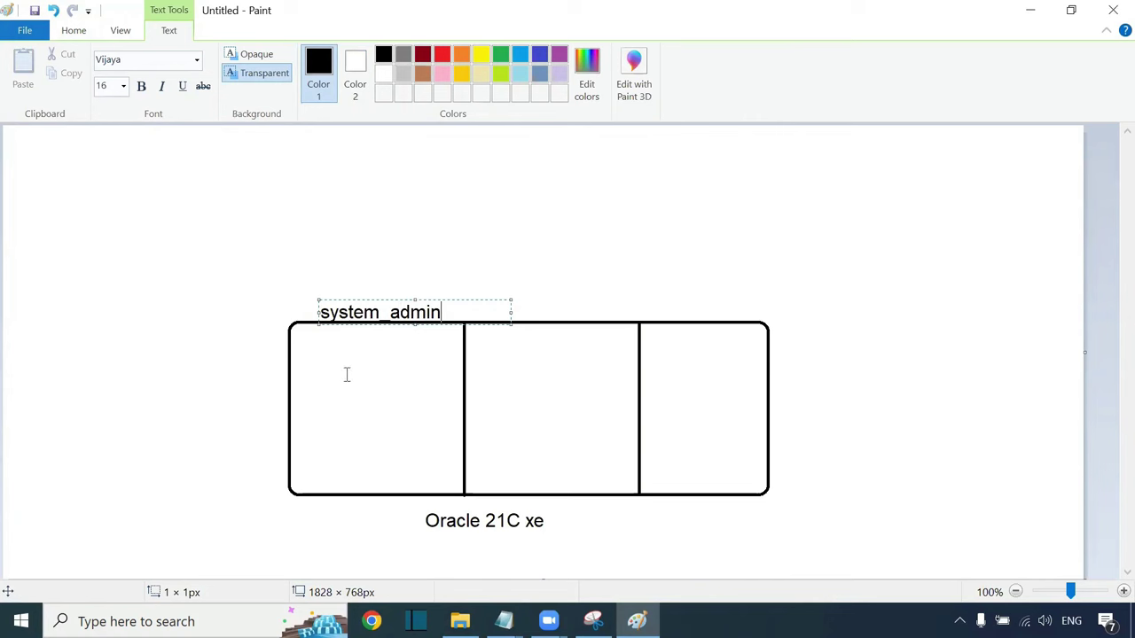
click(325, 367)
Write 'un:' and 'pw:' lines with the database username and password in the left section, then start a red label above the middle
text(sys)
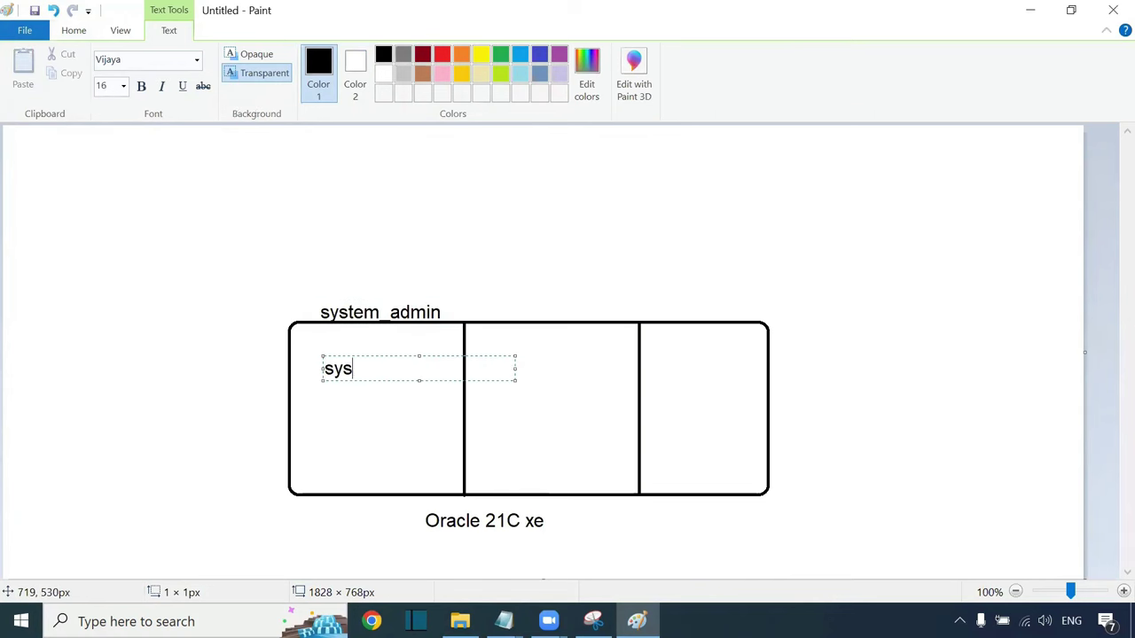
text(tem)
key(Return)
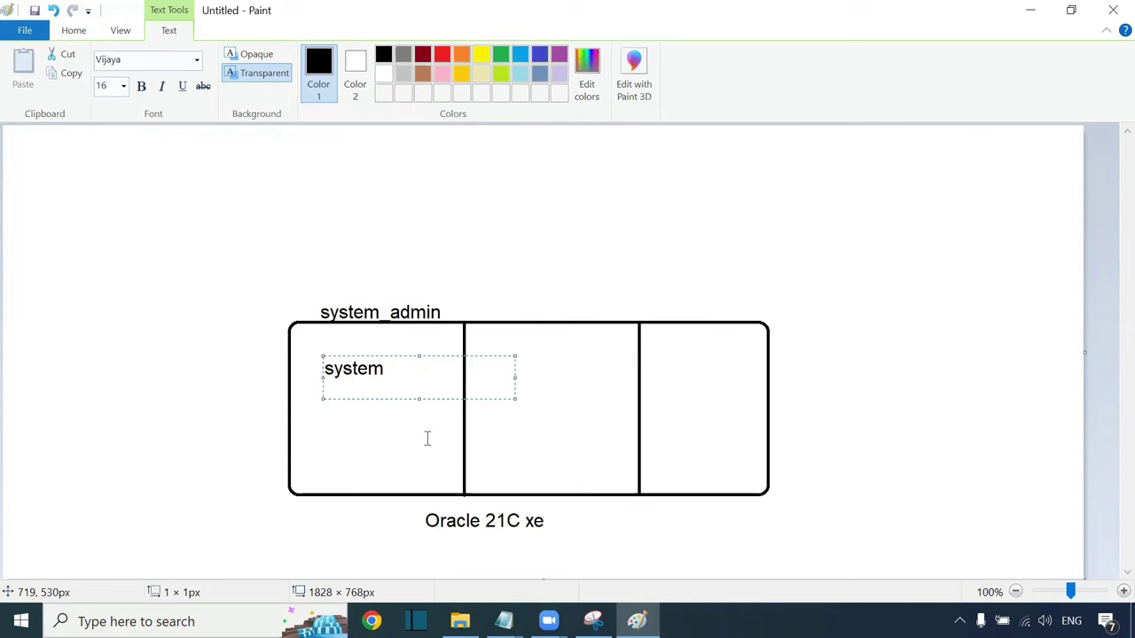
click(327, 368)
text(un:)
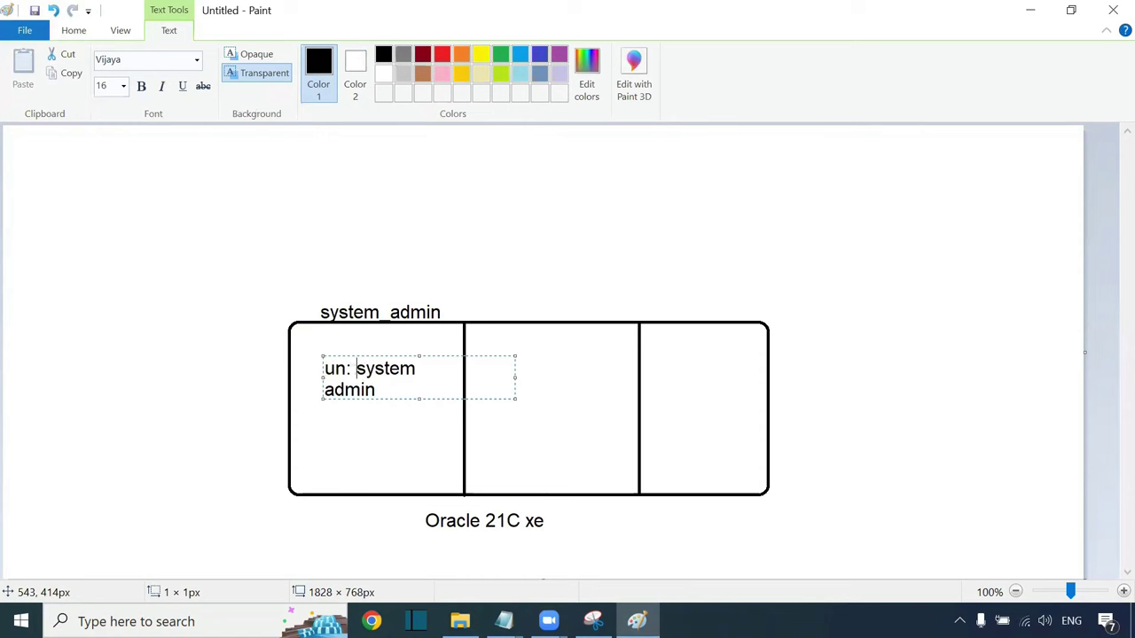
click(325, 395)
text(pw:)
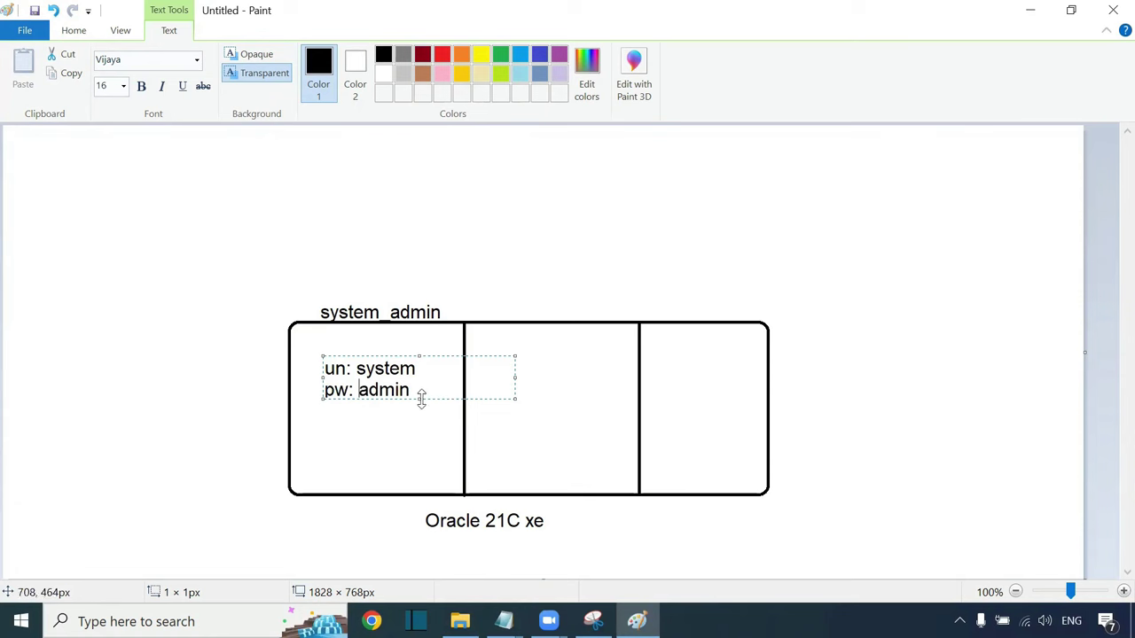
drag(421, 399, 421, 407)
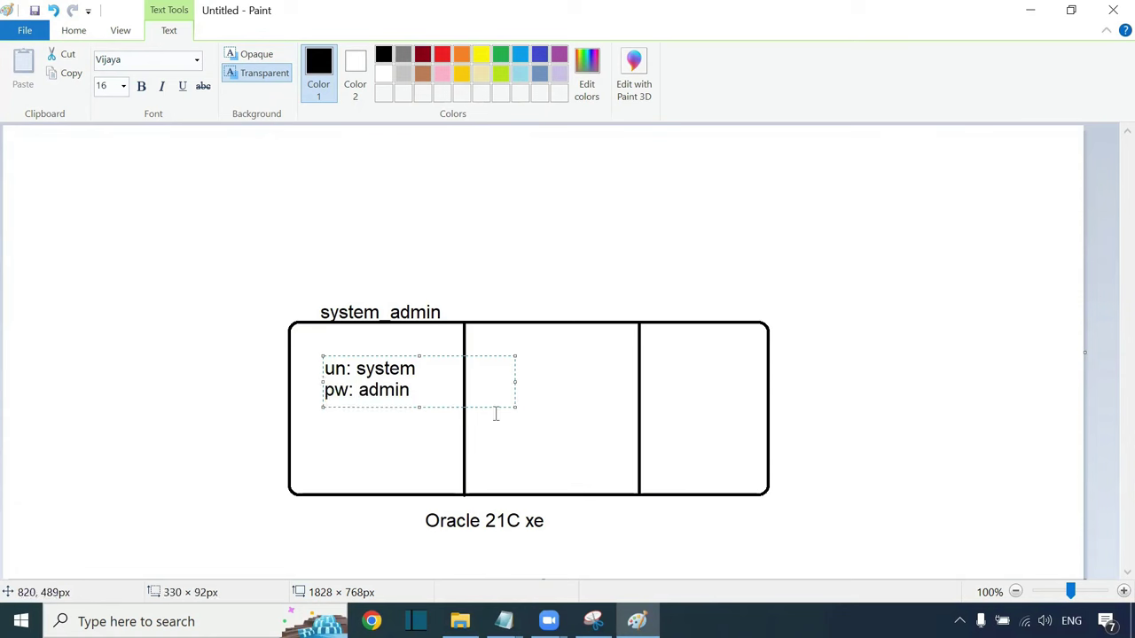
click(523, 309)
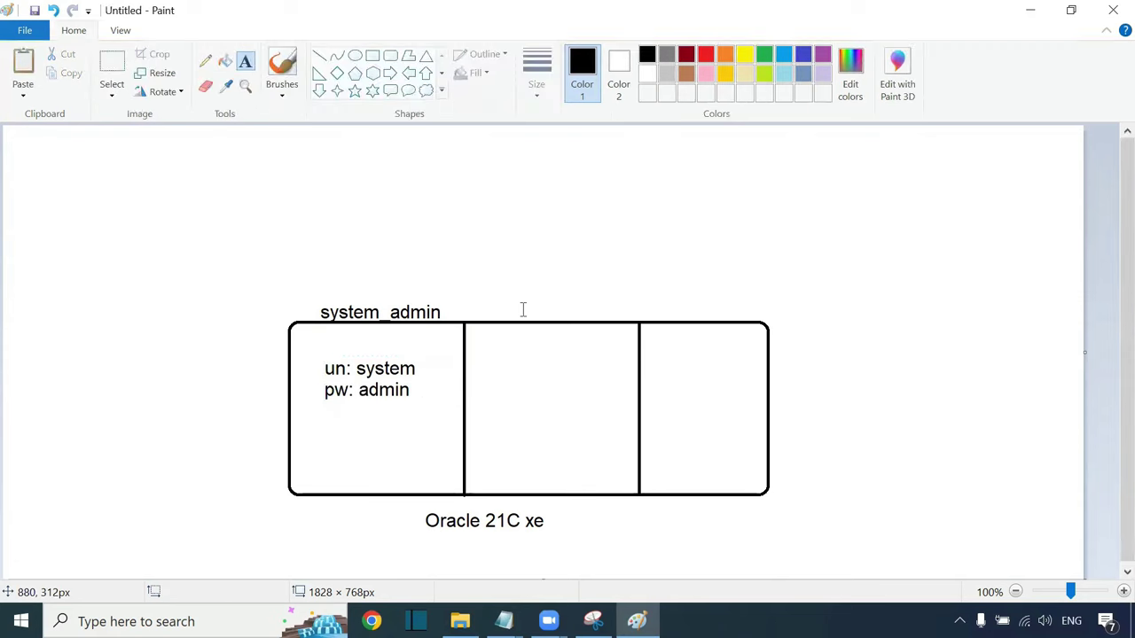
click(706, 56)
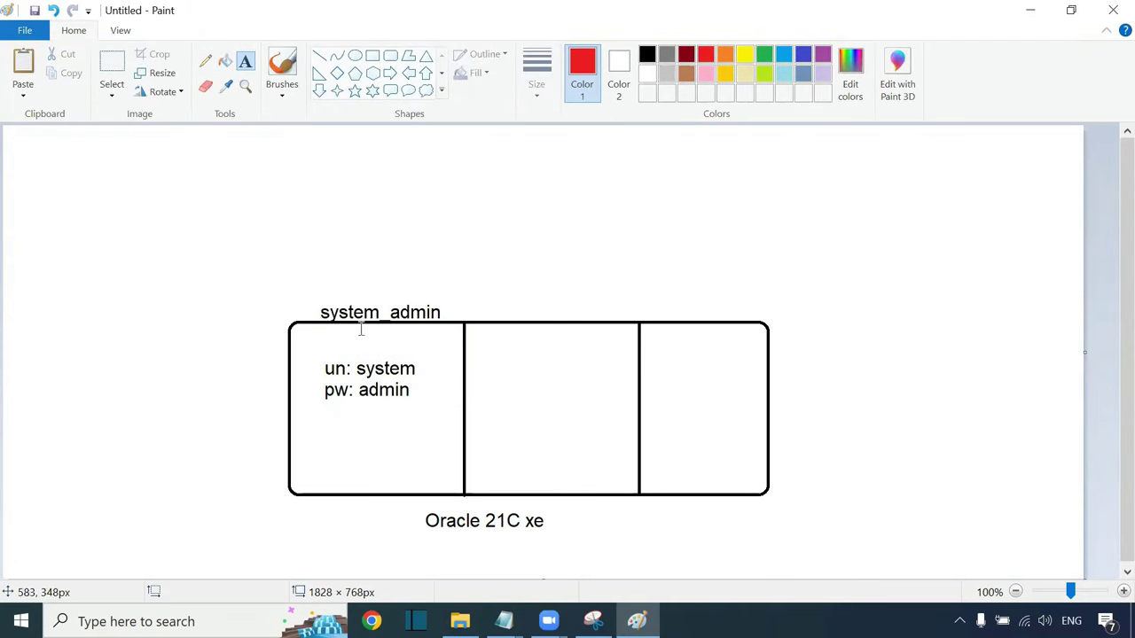
click(518, 297)
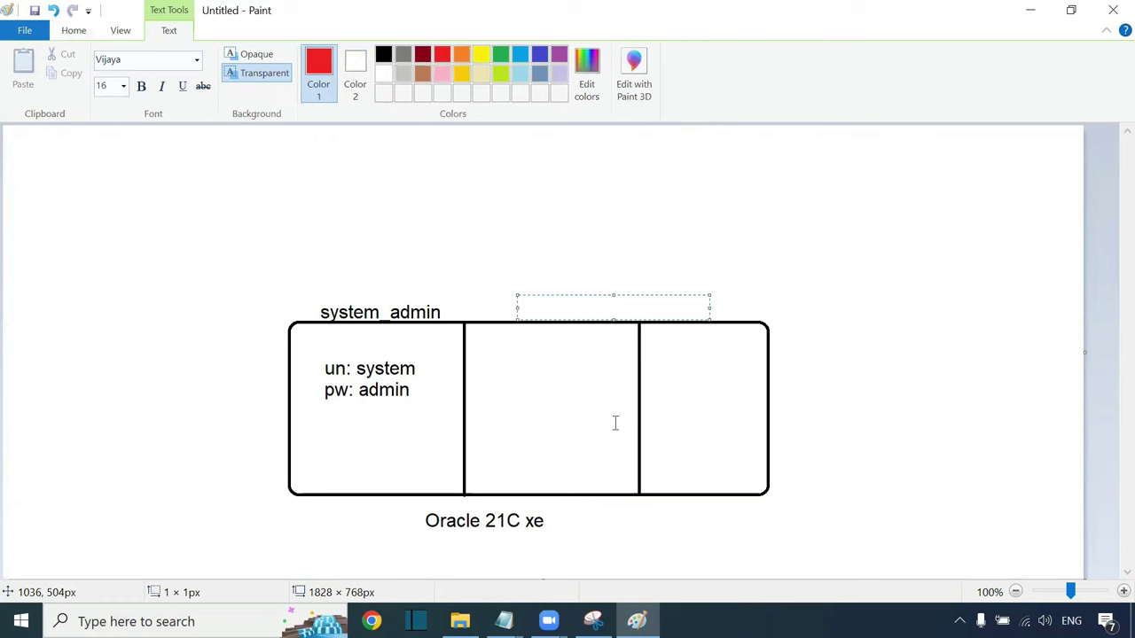